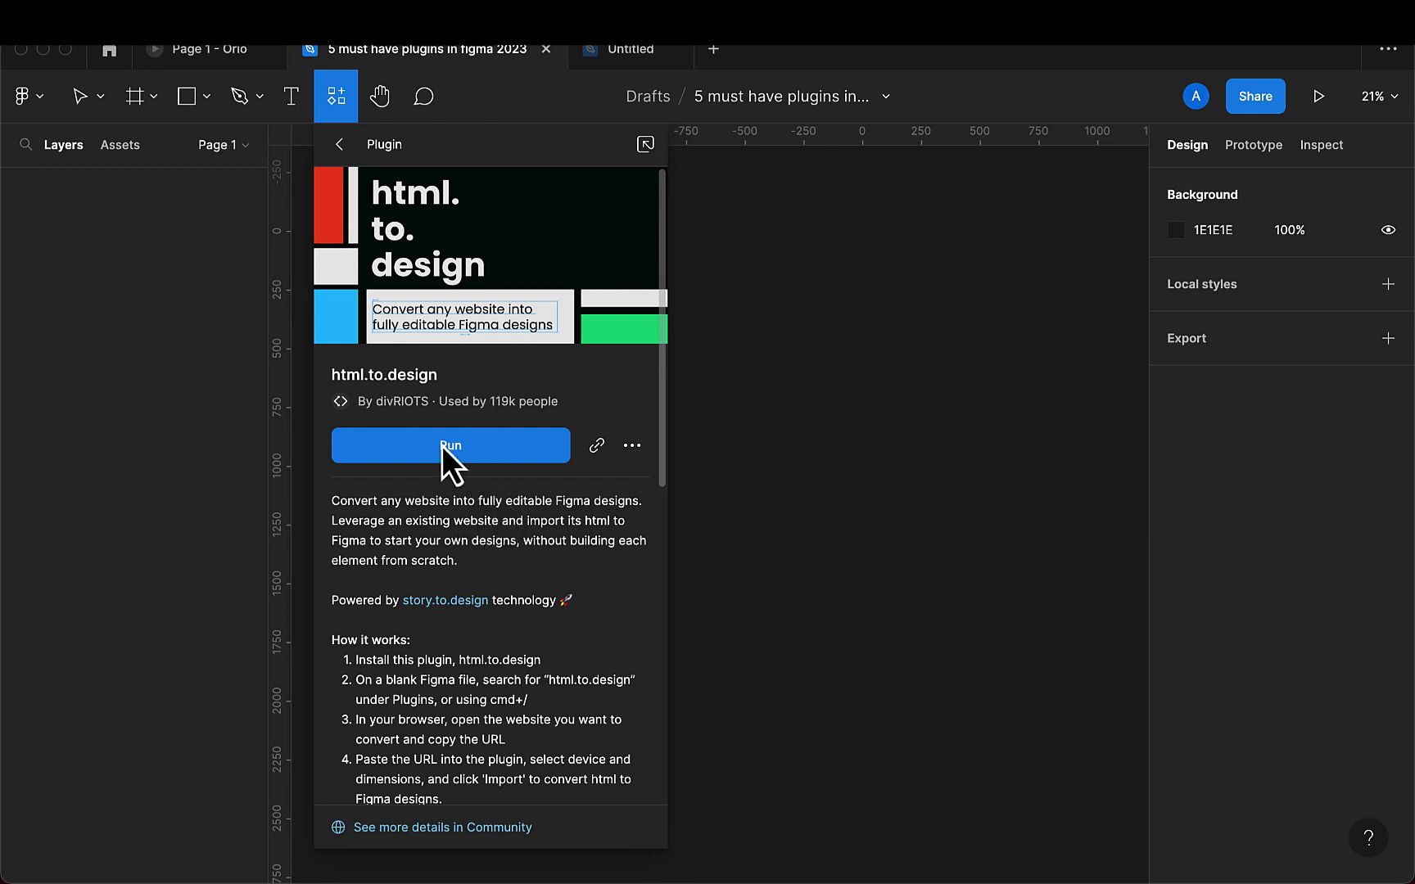
left_click(442, 446)
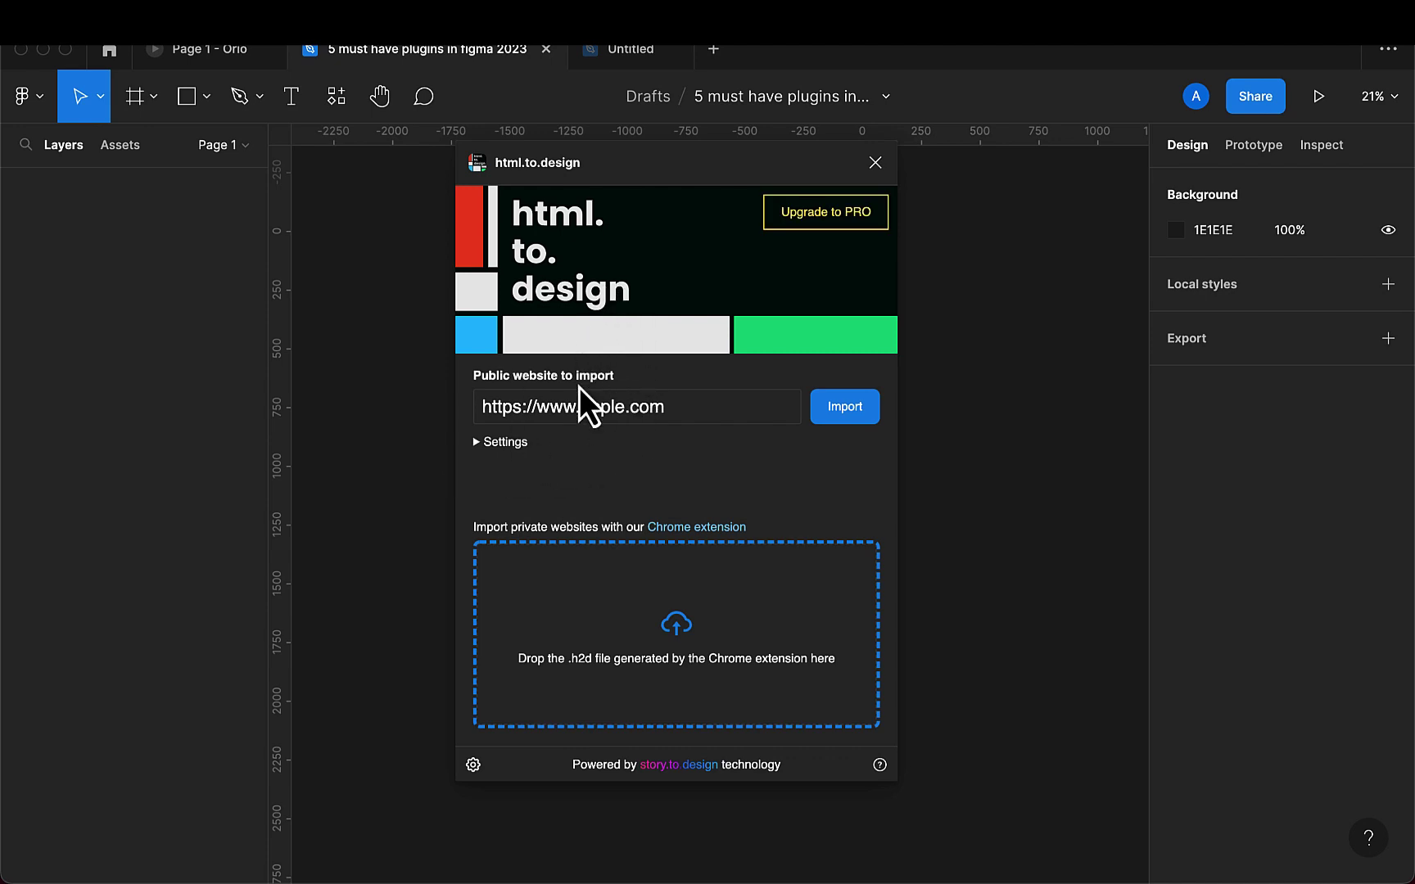
left_click(478, 442)
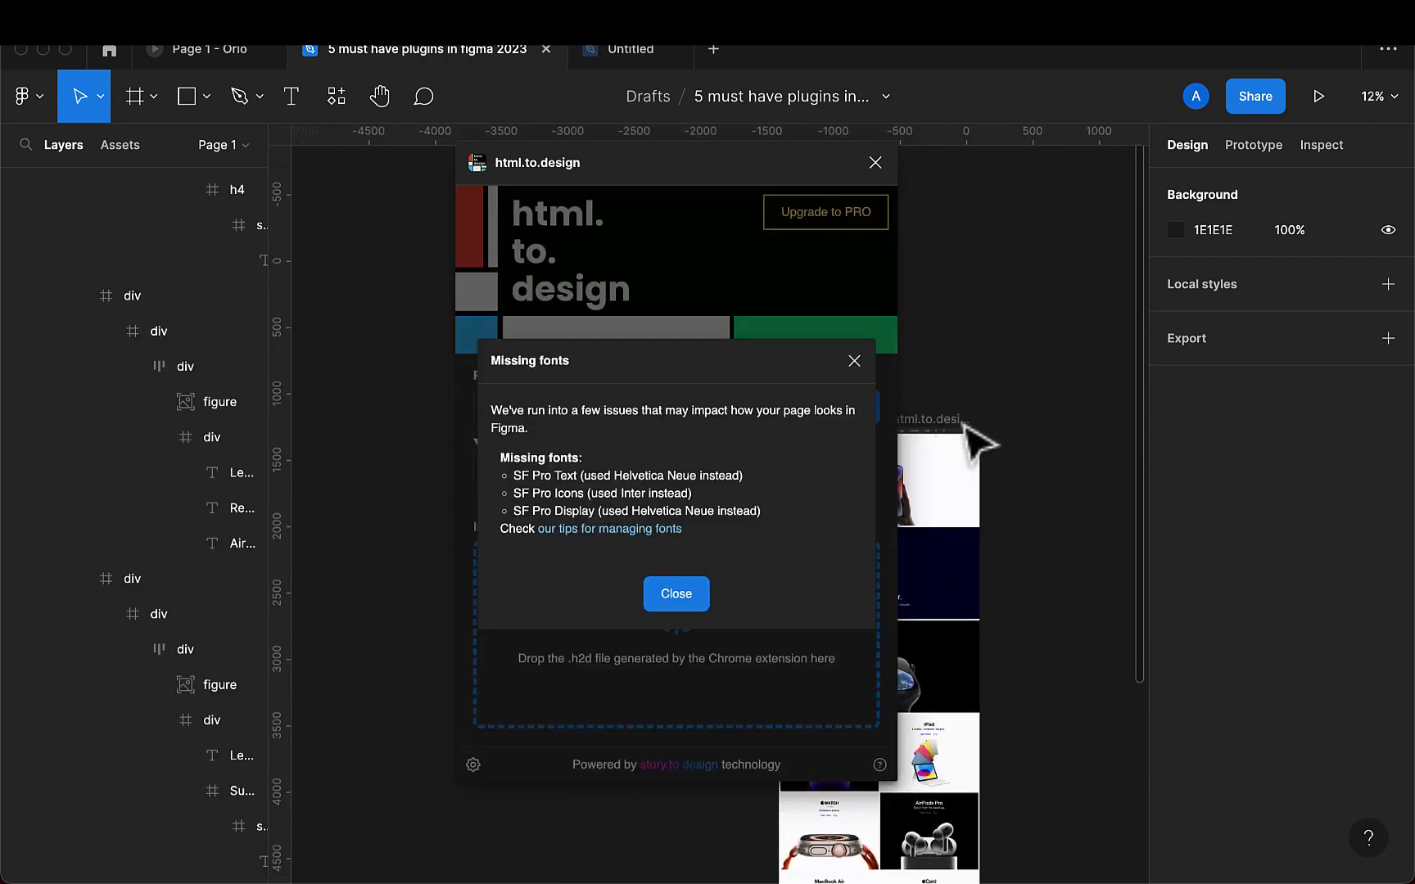
left_click(673, 596)
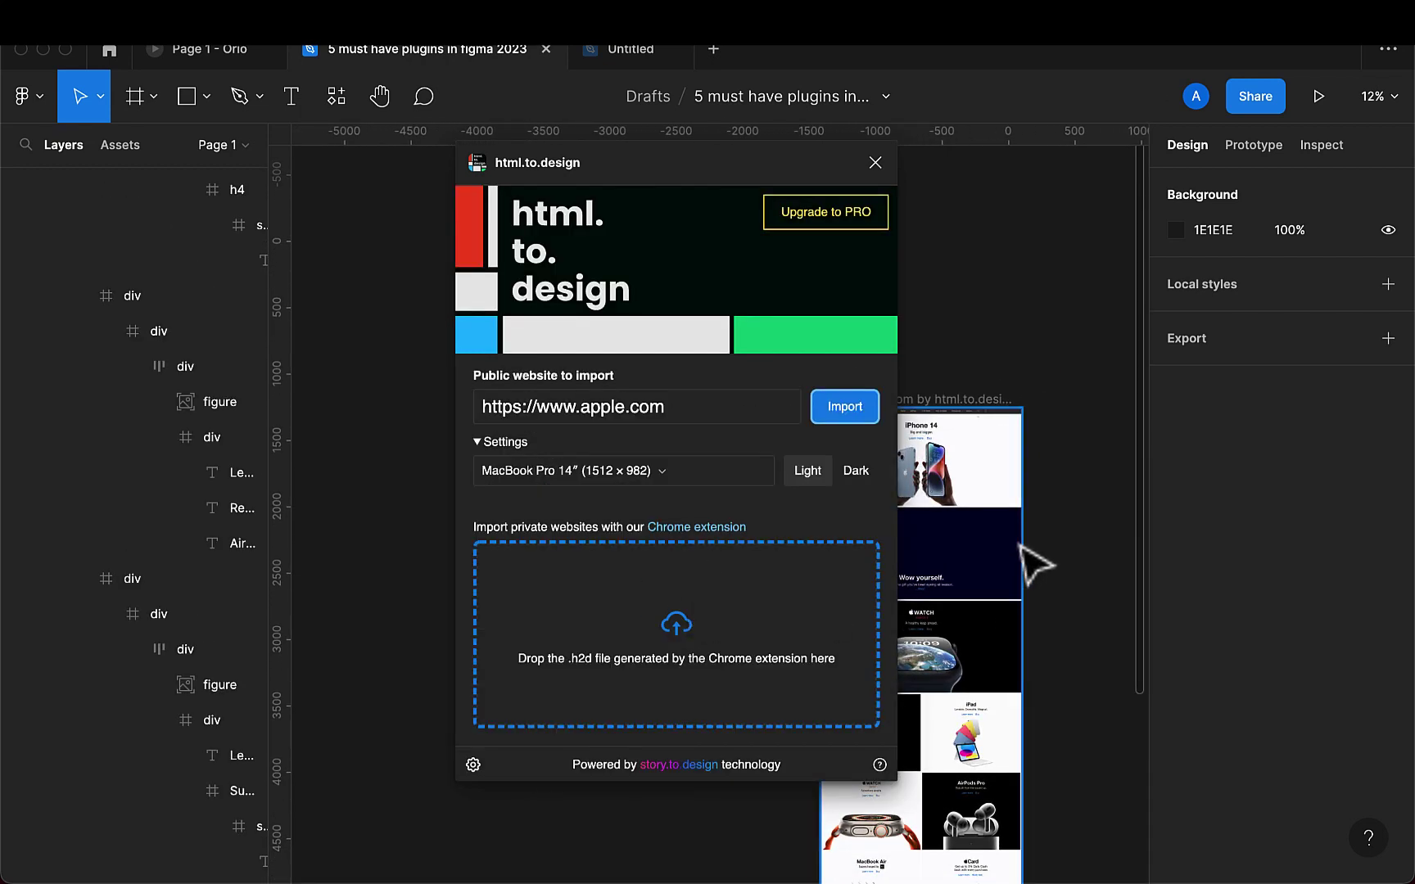
Step: Examine the imported desktop version of the Apple page from its header down to the footer
scroll(1044, 530, "down", 4)
scroll(1044, 531, "left", 2)
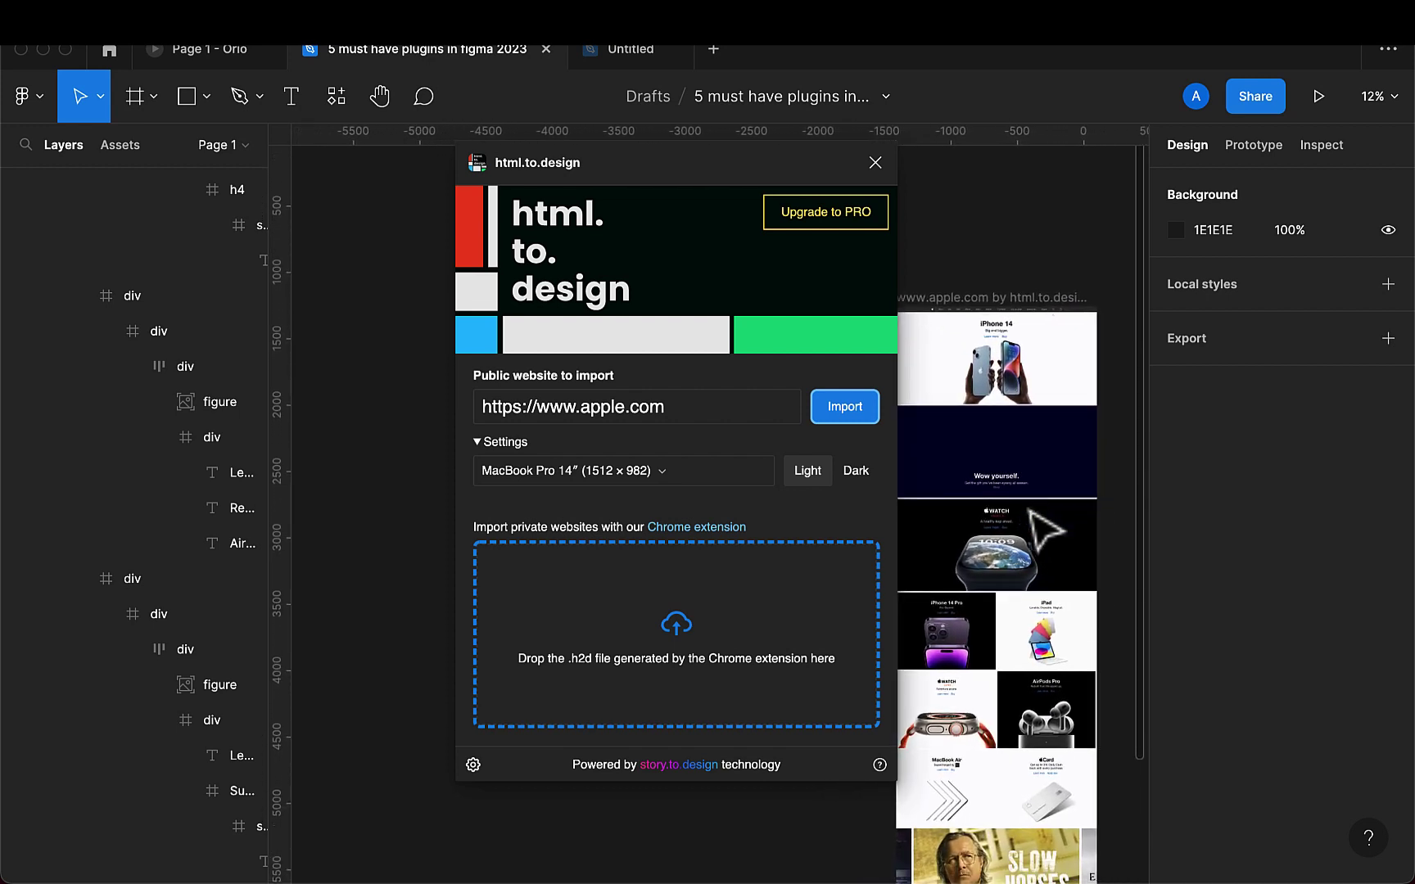
scroll(1044, 531, "down", 3)
scroll(1044, 531, "left", 1)
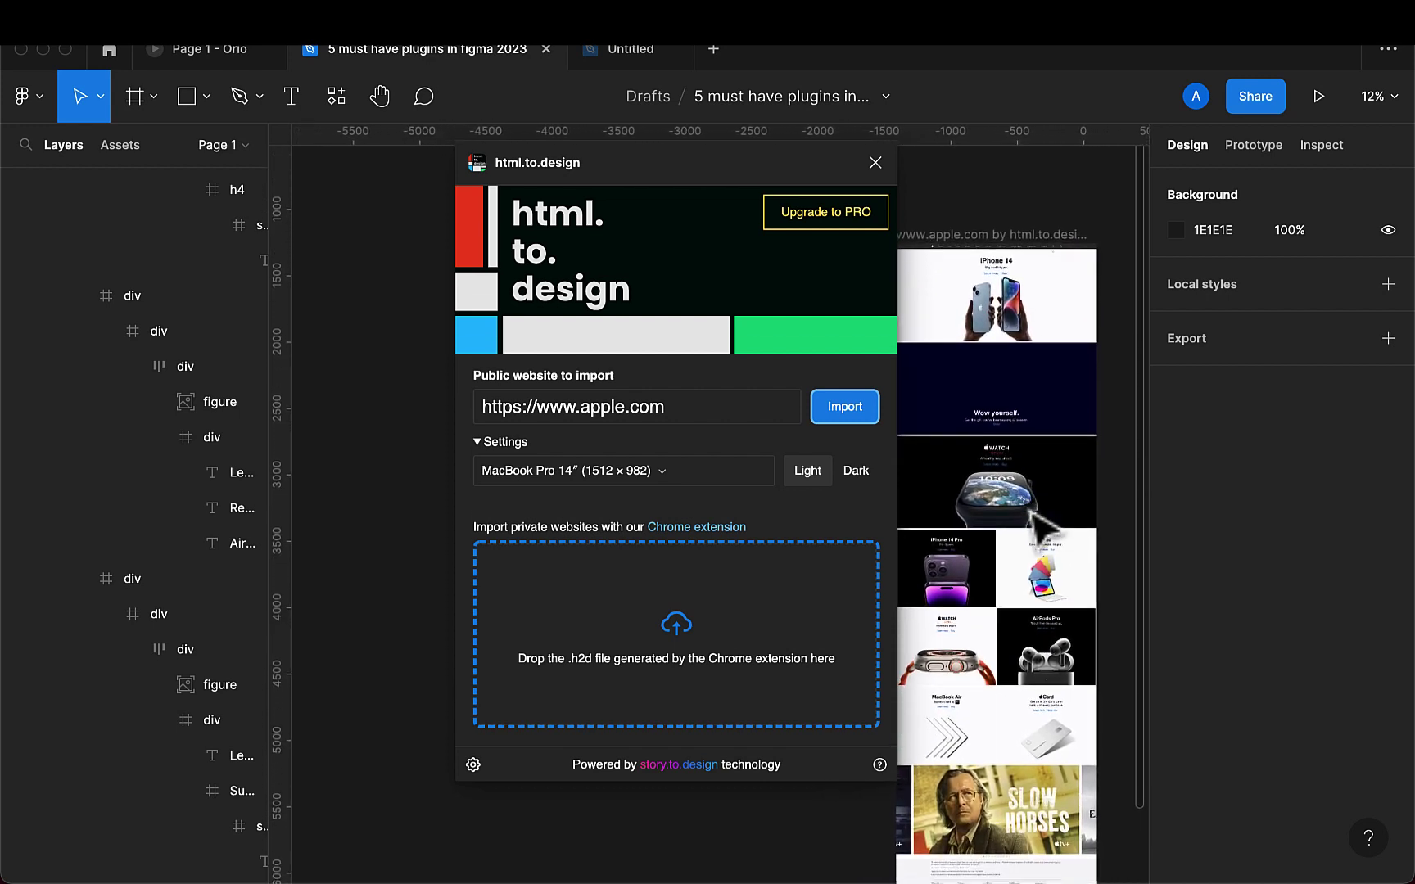
scroll(1038, 525, "up", 1)
scroll(1038, 525, "left", 1)
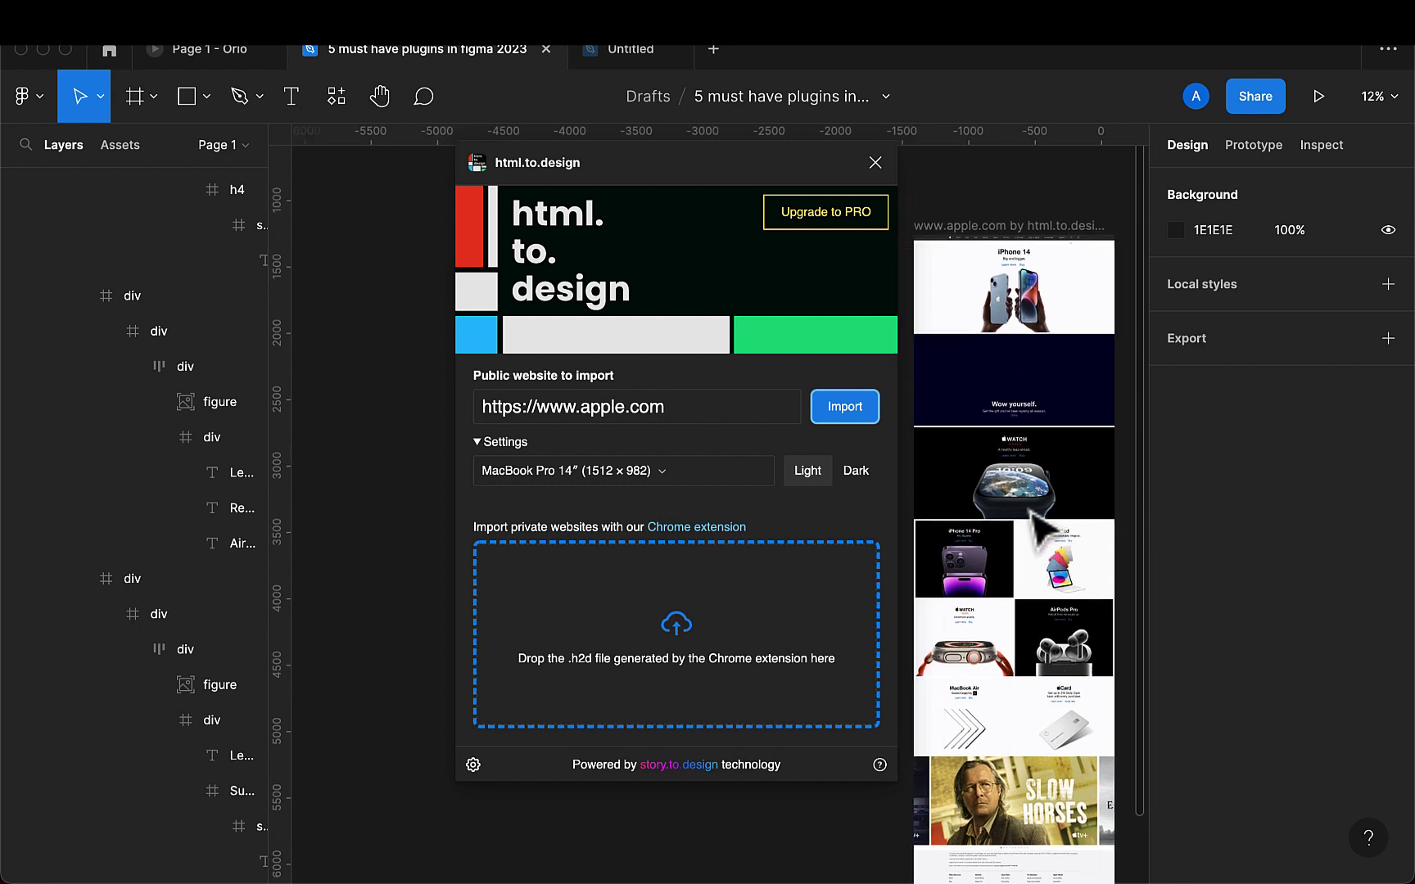
scroll(1031, 516, "down", 2)
scroll(1032, 516, "right", 1)
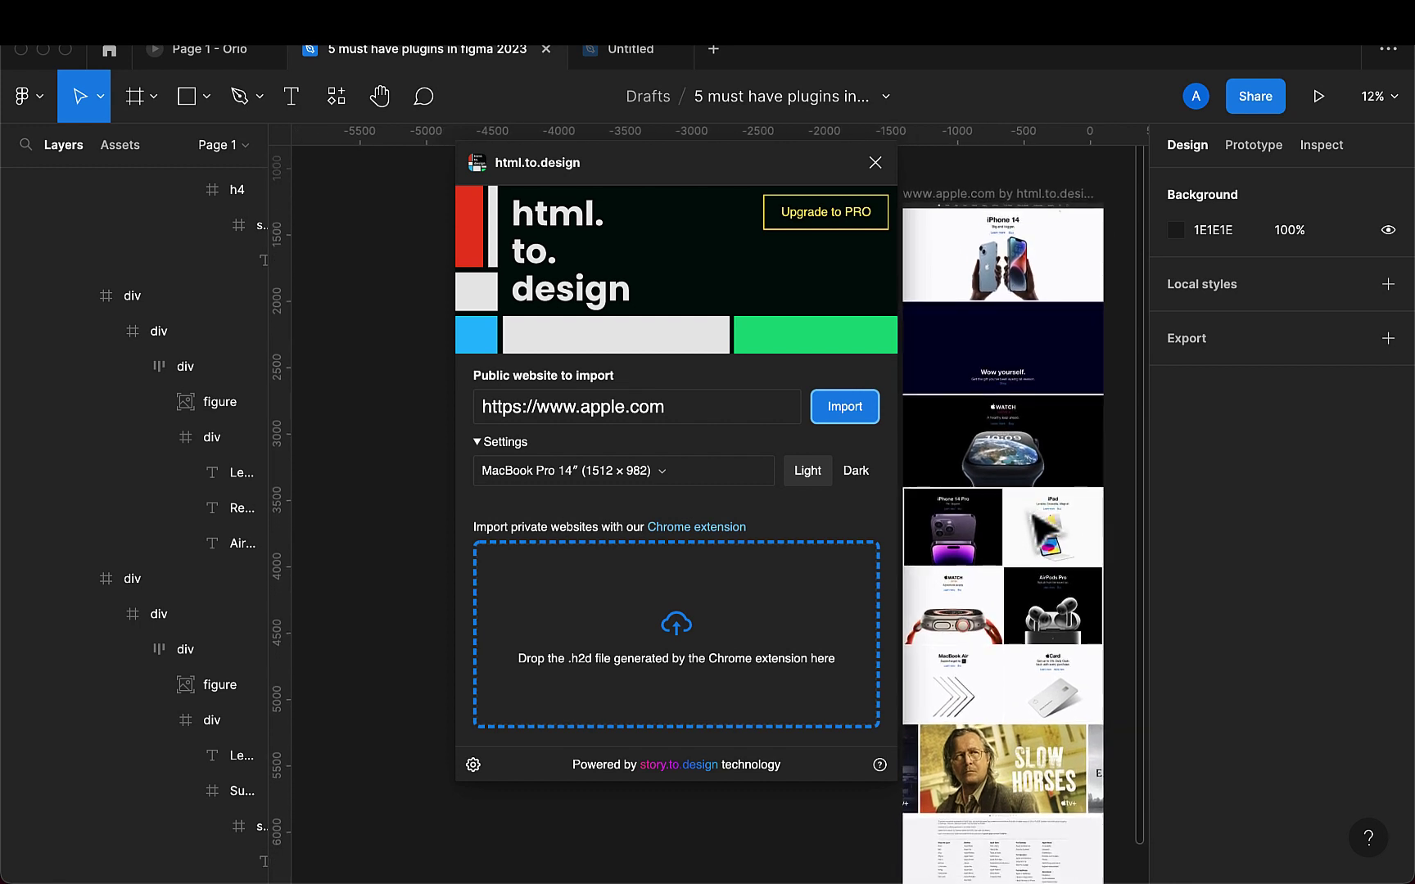
scroll(1033, 518, "down", 2)
scroll(1033, 517, "left", 3)
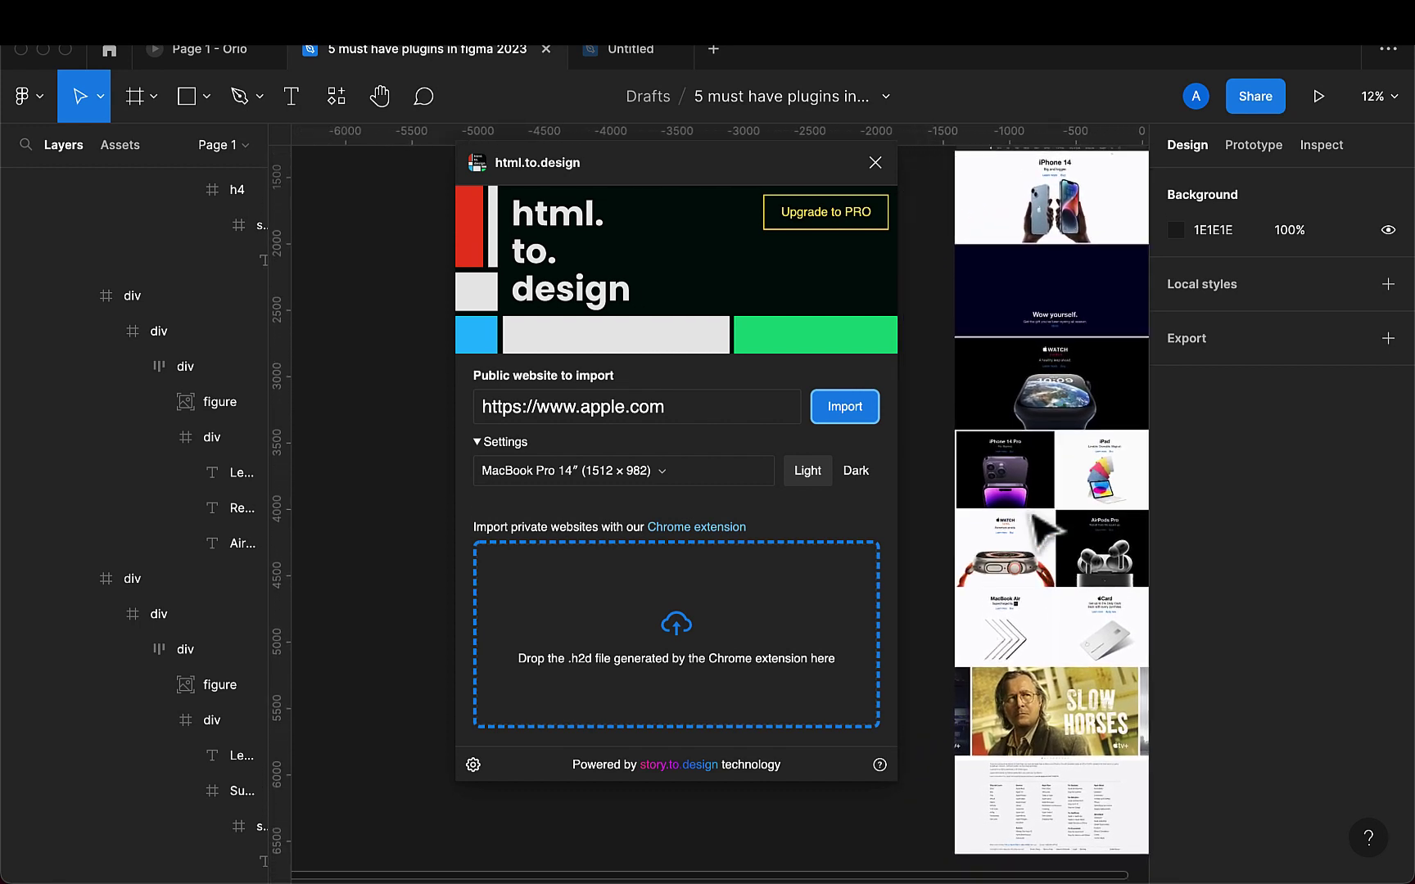
scroll(1033, 517, "down", 1)
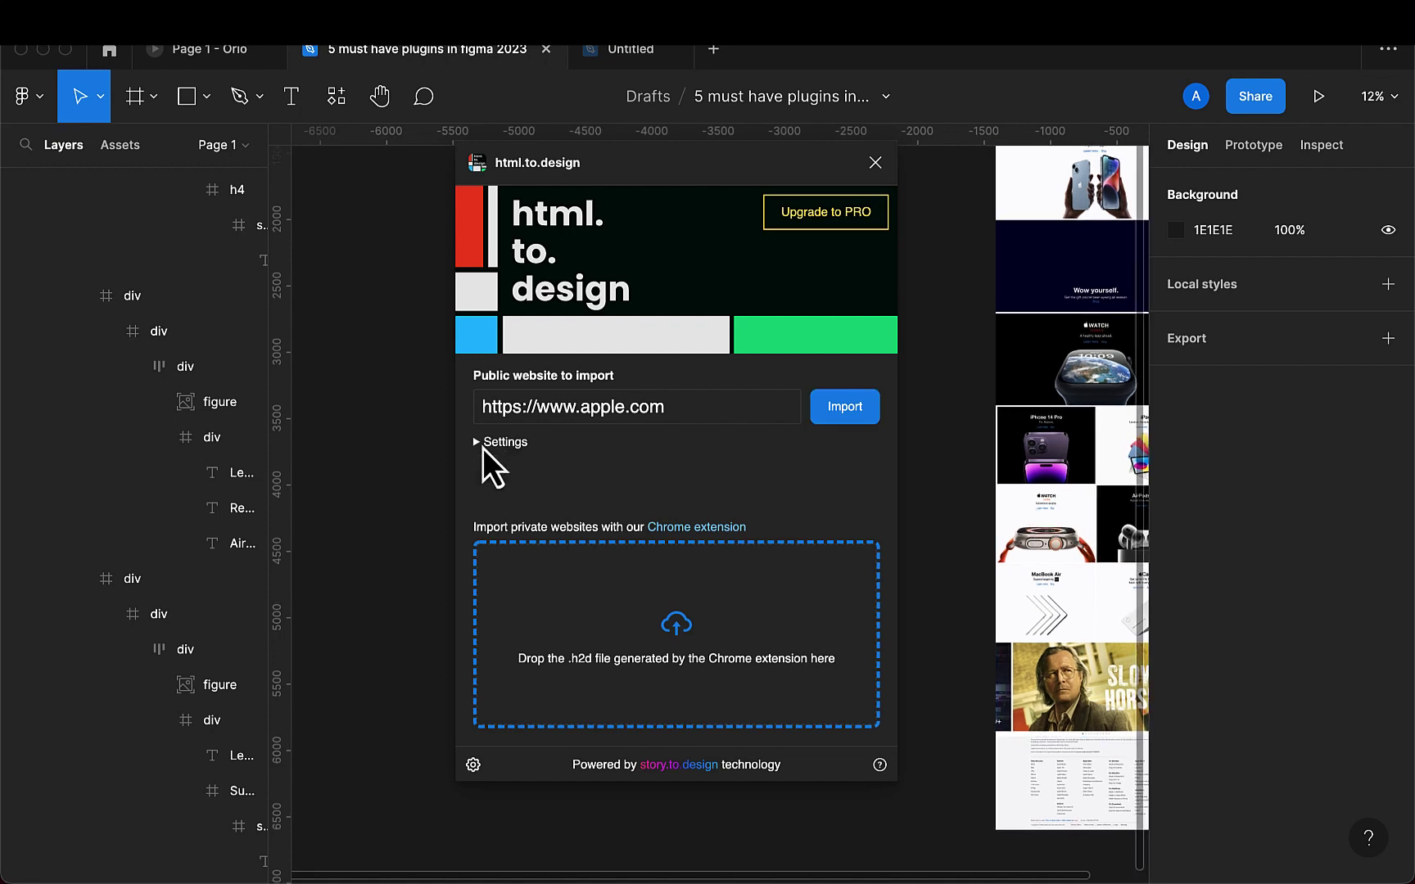
left_click(737, 473)
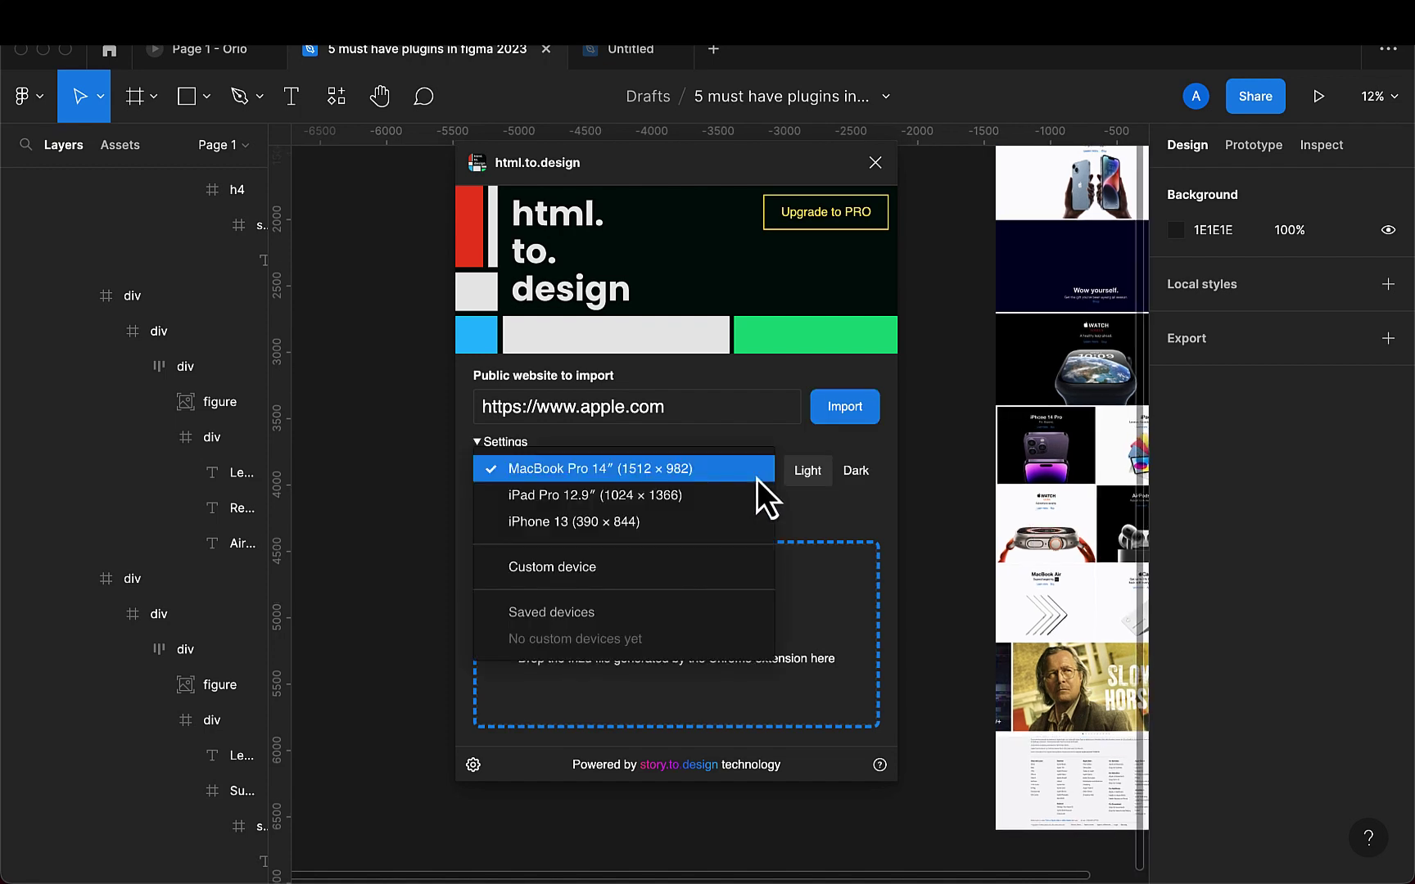
left_click(634, 533)
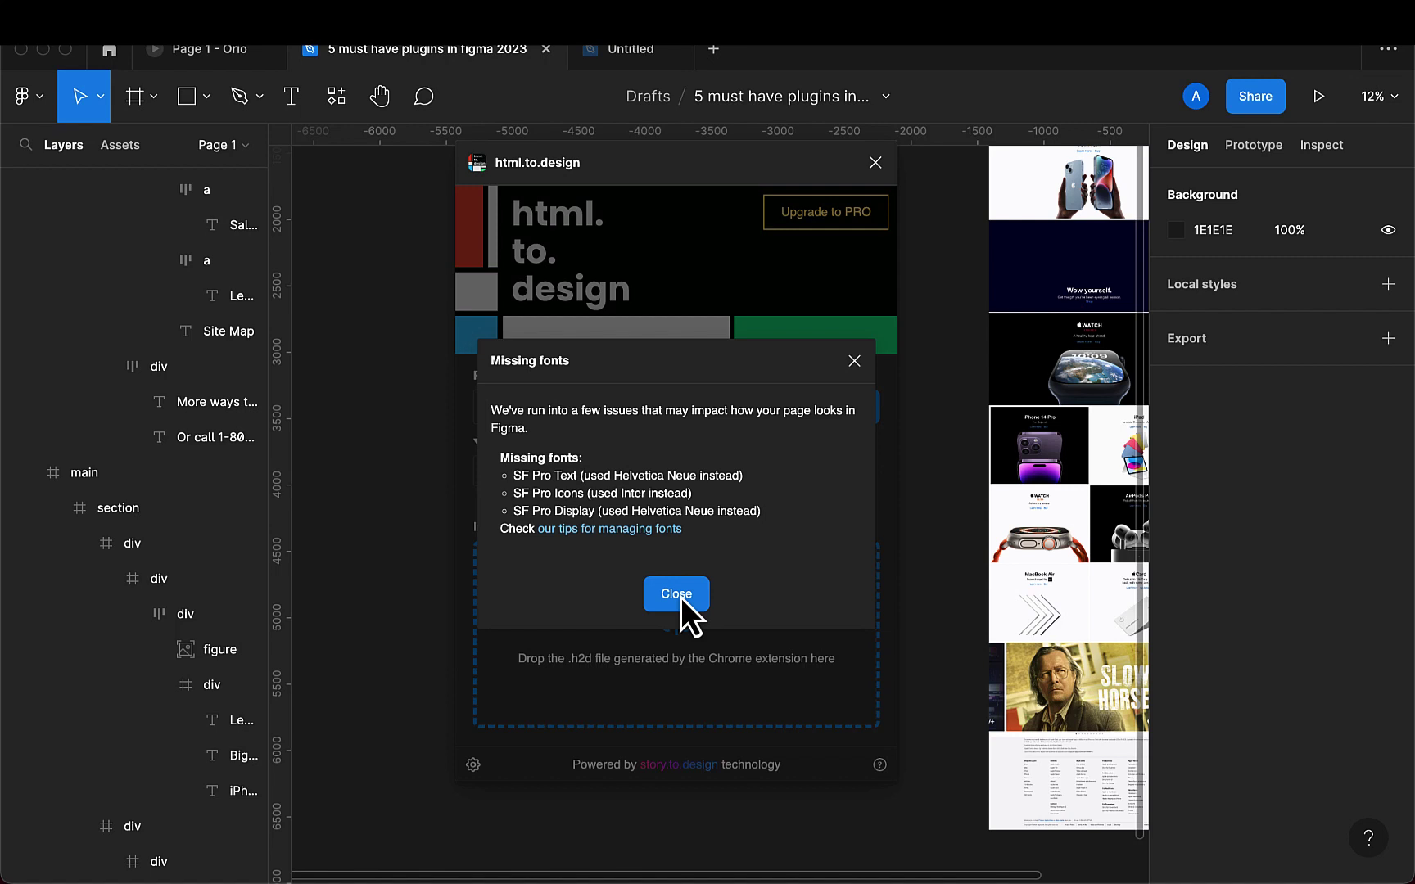
left_click(677, 594)
left_click(875, 172)
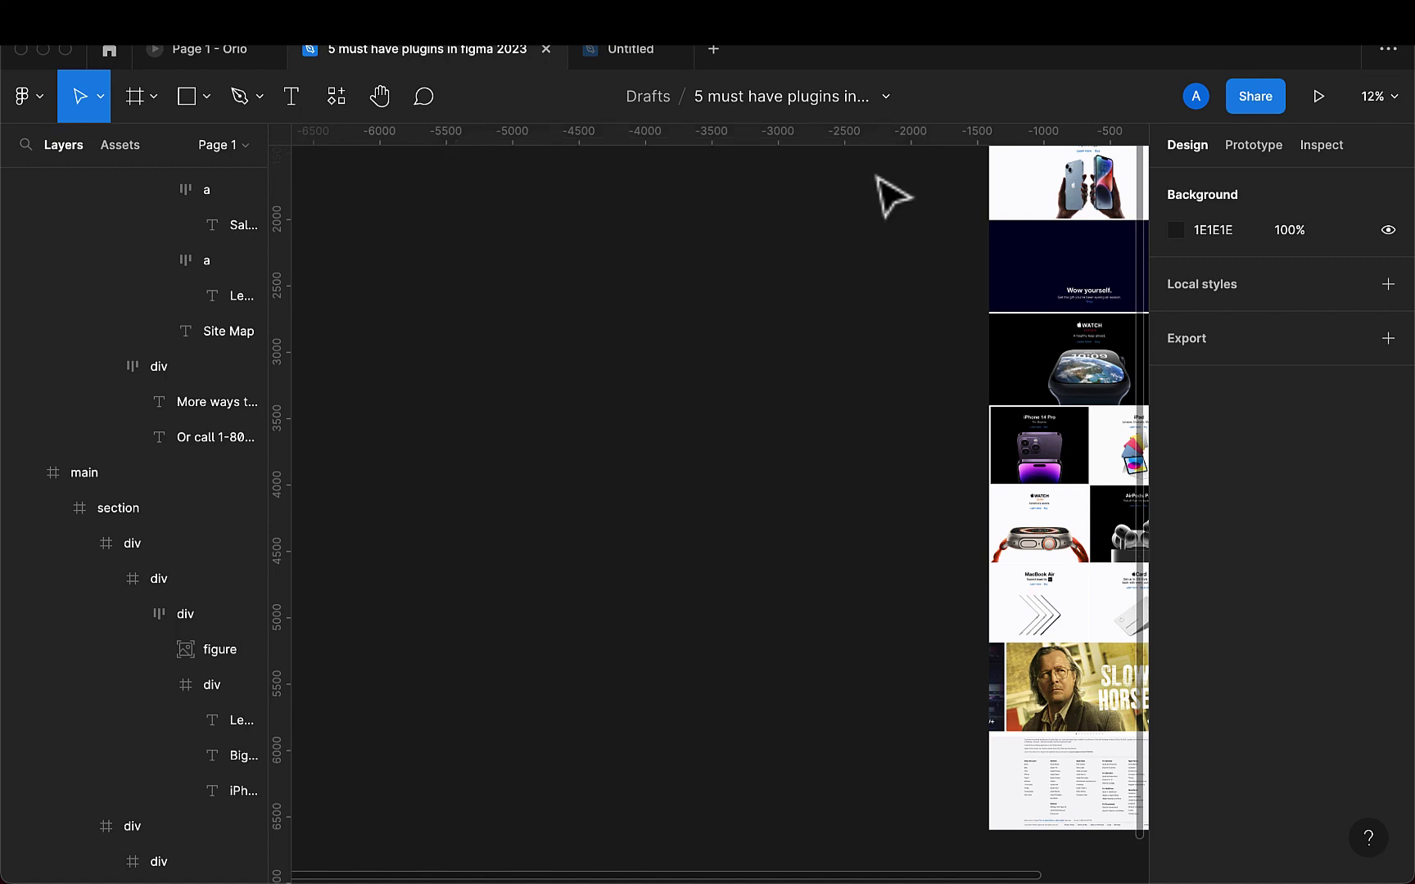
Step: Compare the imported desktop and iPhone versions of the Apple page, from the navigation bar down through the product sections
scroll(840, 388, "right", 10)
scroll(819, 368, "left", 2)
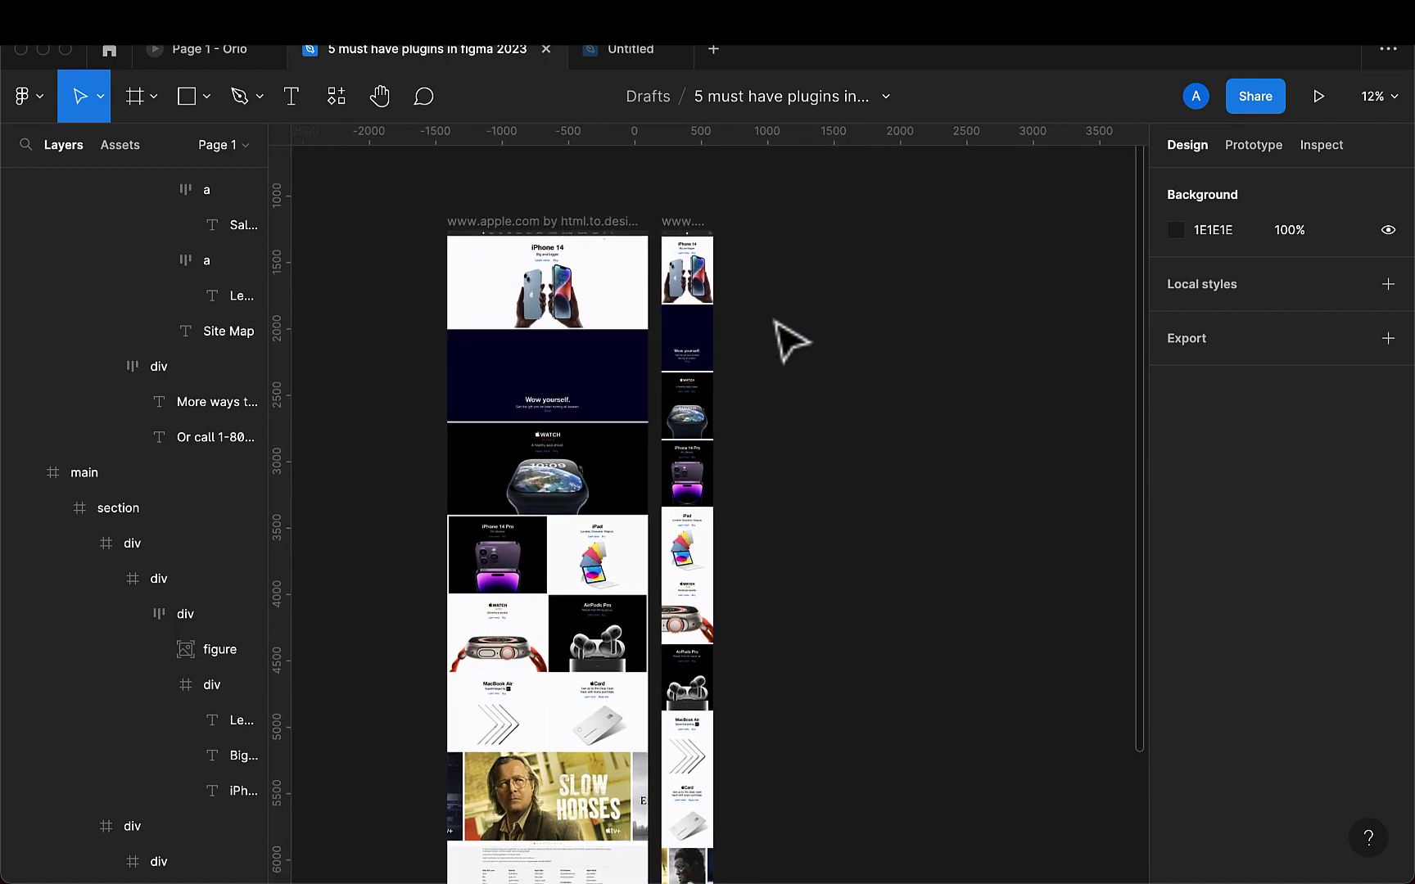
left_click(697, 238)
scroll(479, 278, "up", 2)
scroll(468, 266, "up", 10)
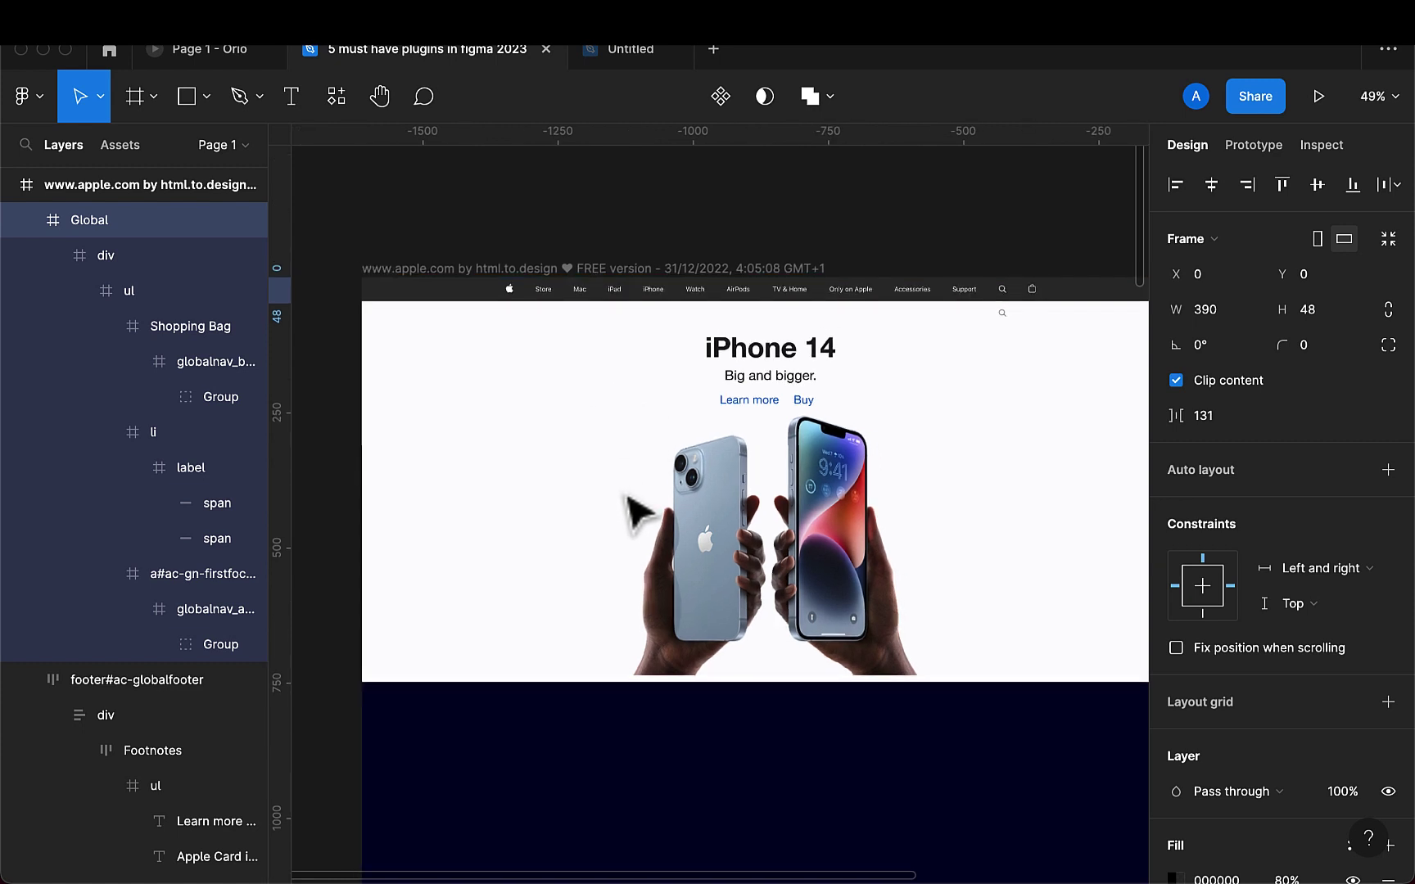
scroll(732, 578, "down", 1)
scroll(749, 590, "down", 3)
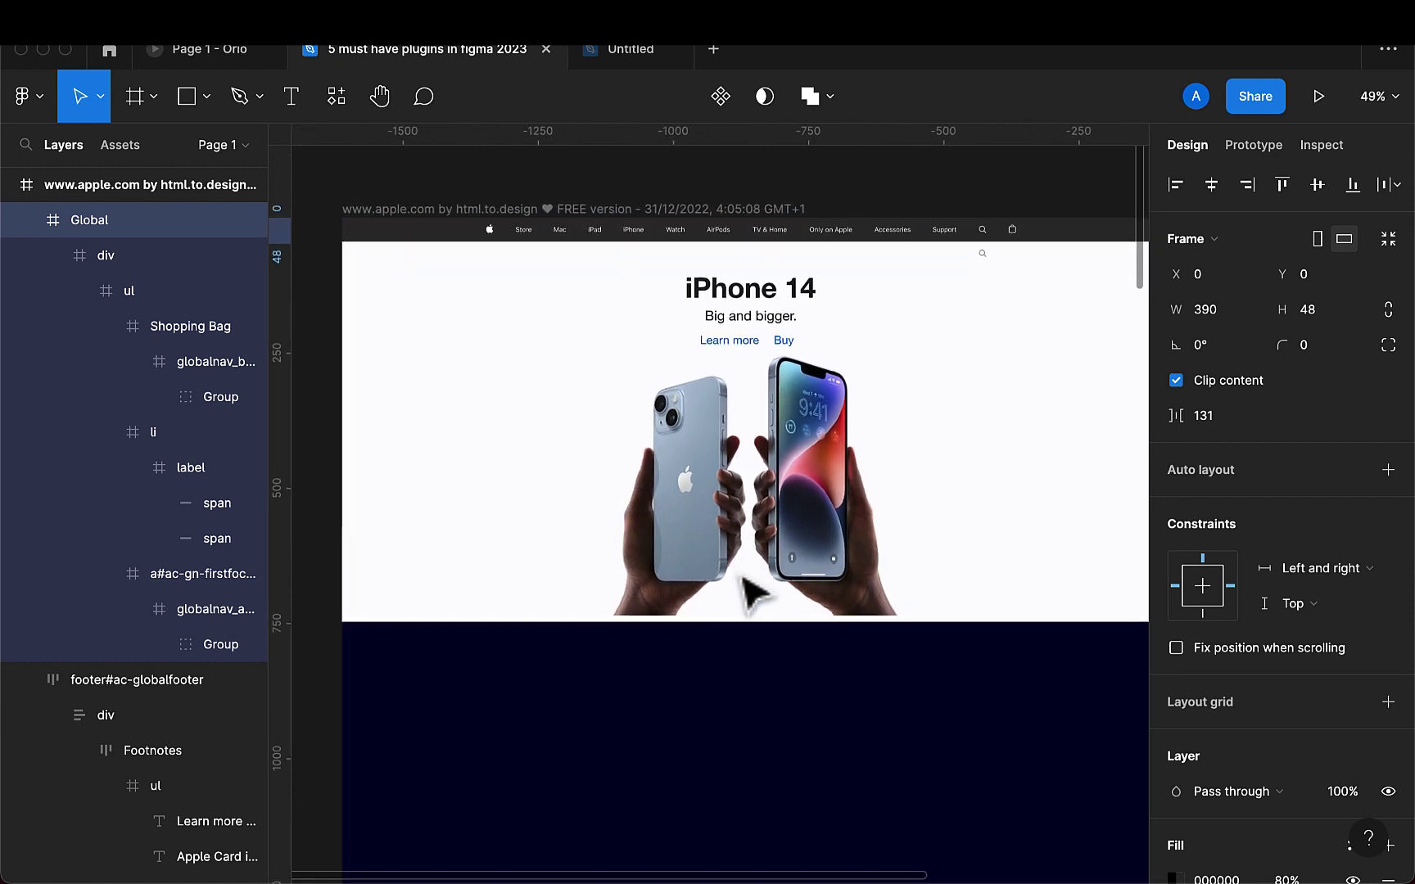
scroll(752, 591, "down", 4)
scroll(754, 591, "down", 5)
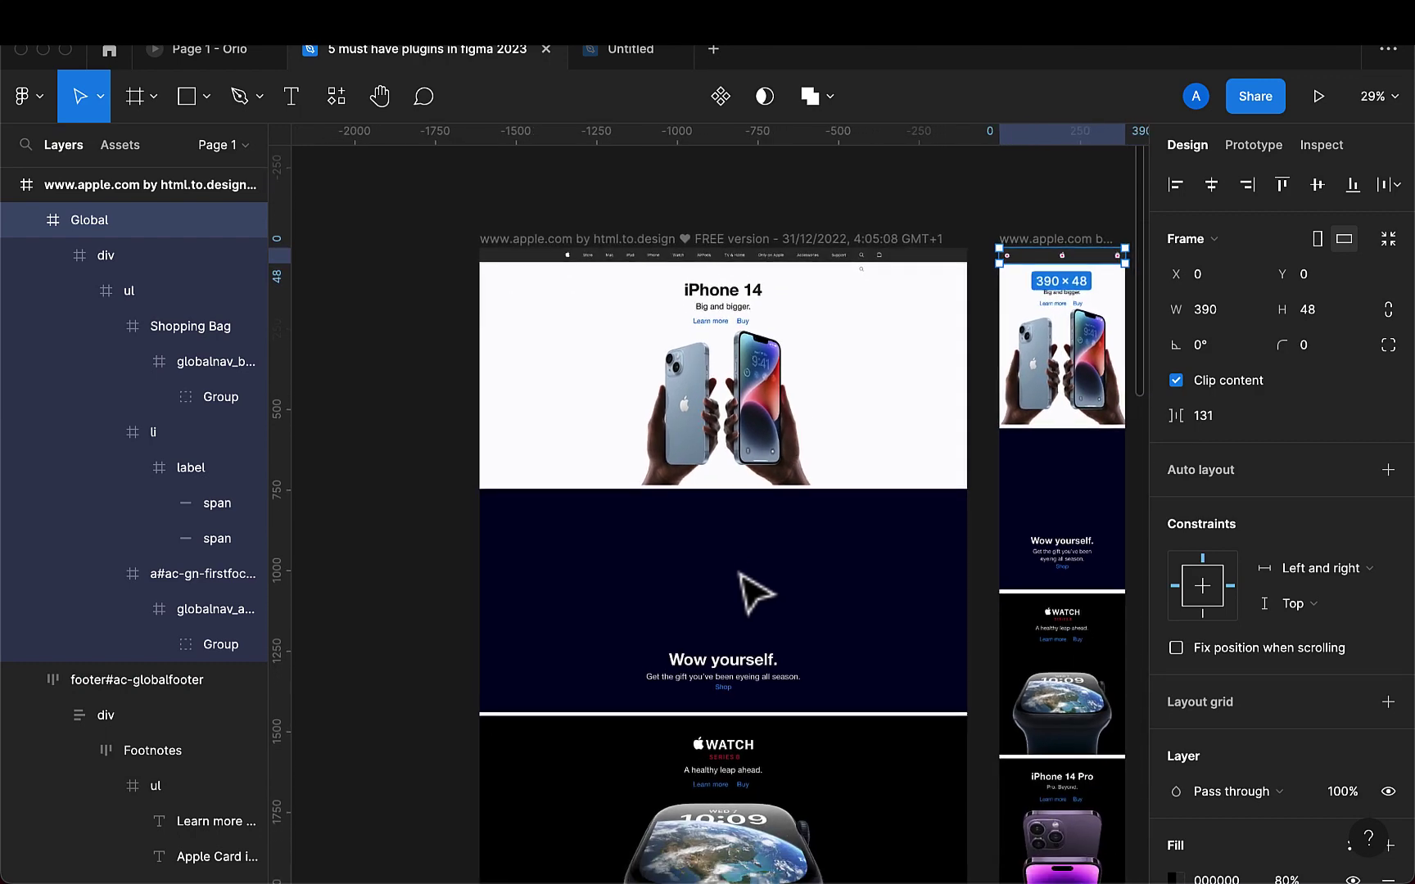
scroll(754, 591, "down", 8)
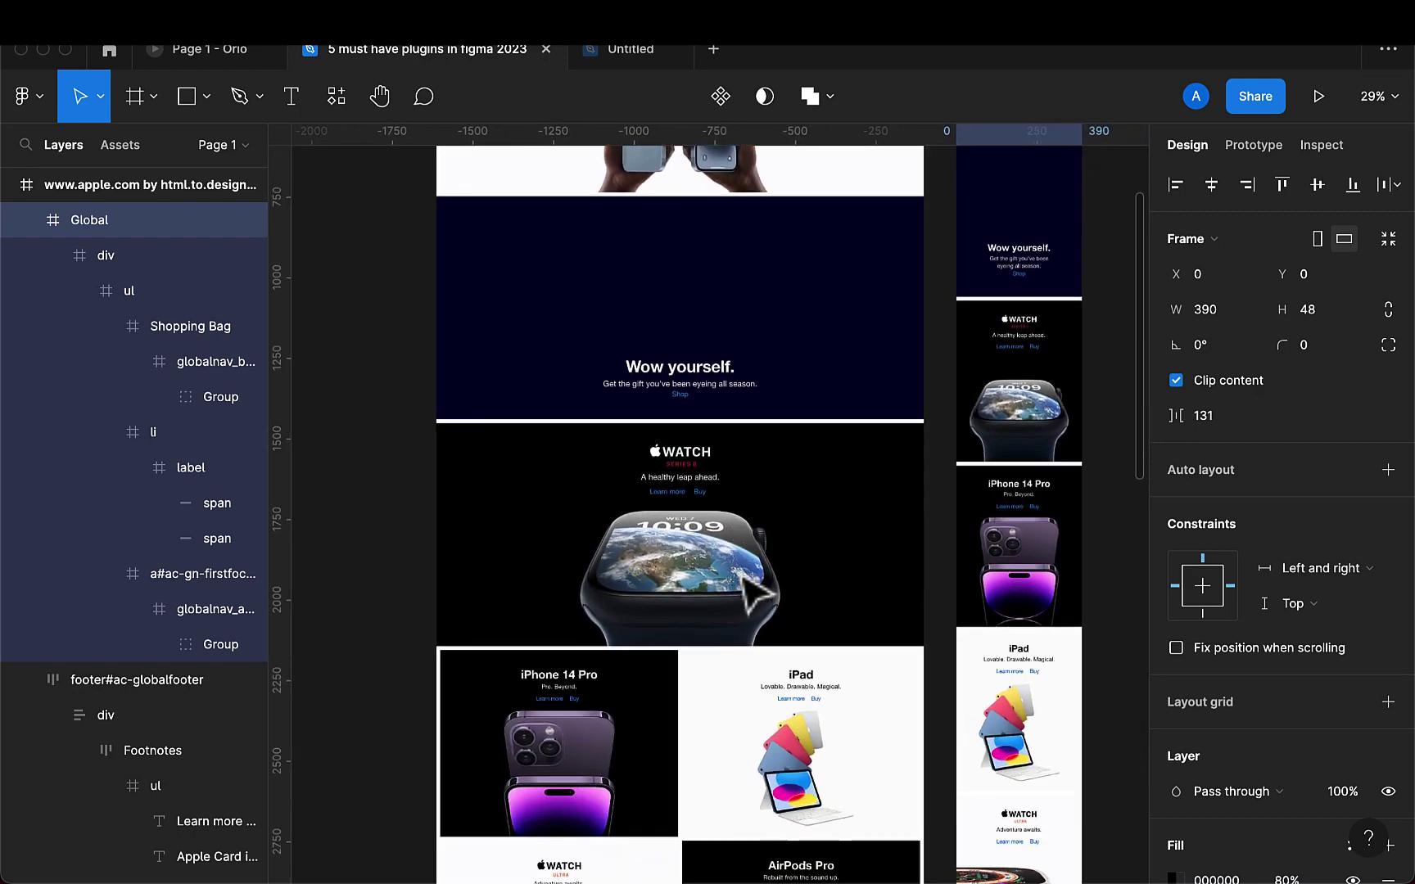
scroll(750, 592, "down", 3)
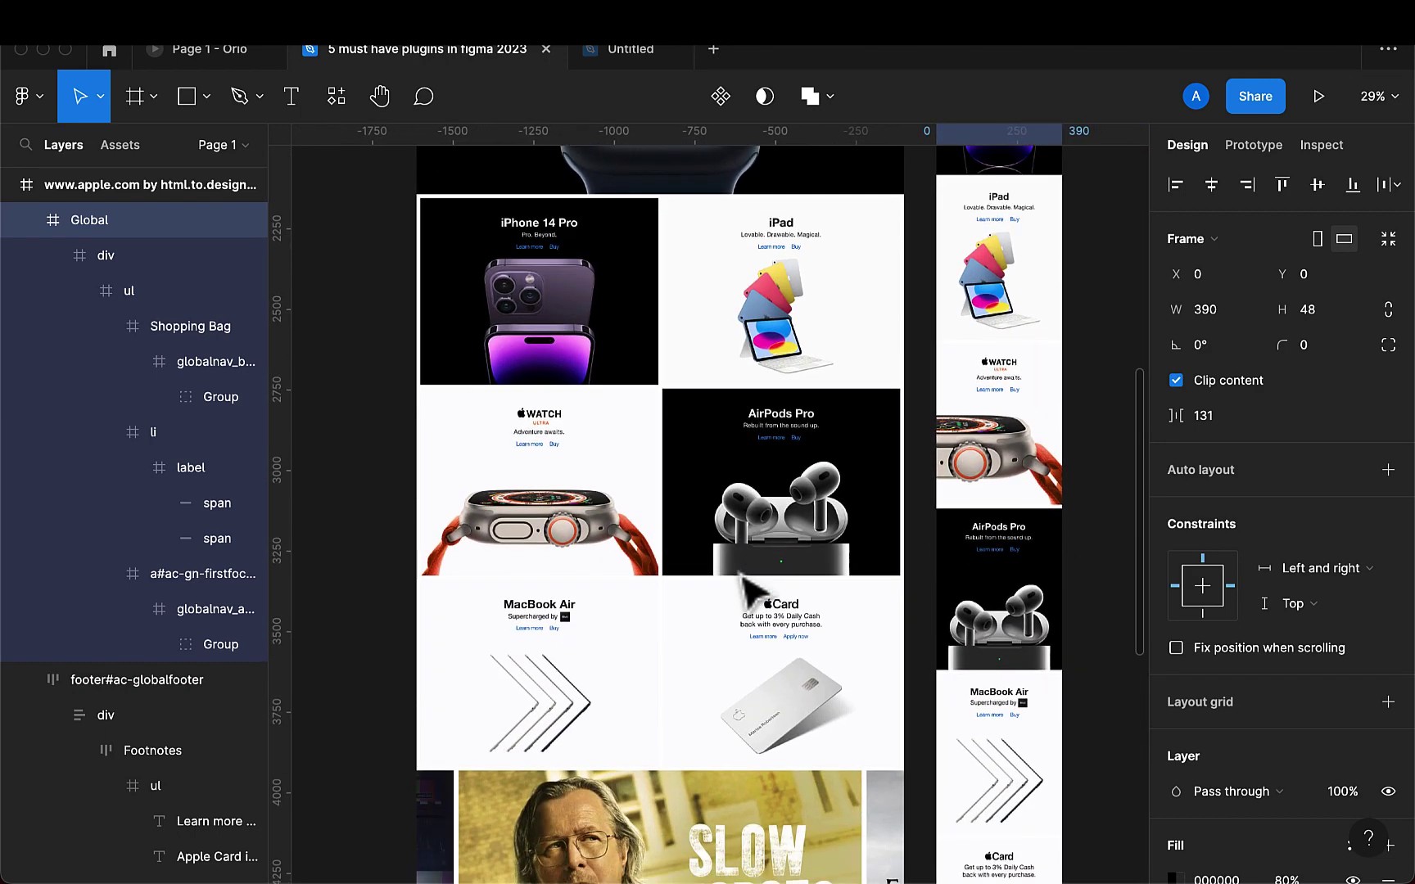
Step: Inspect the desktop page's editable product grid section, including its Apple Watch Ultra and AirPods Pro tiles
left_click(731, 460)
double_click(712, 465)
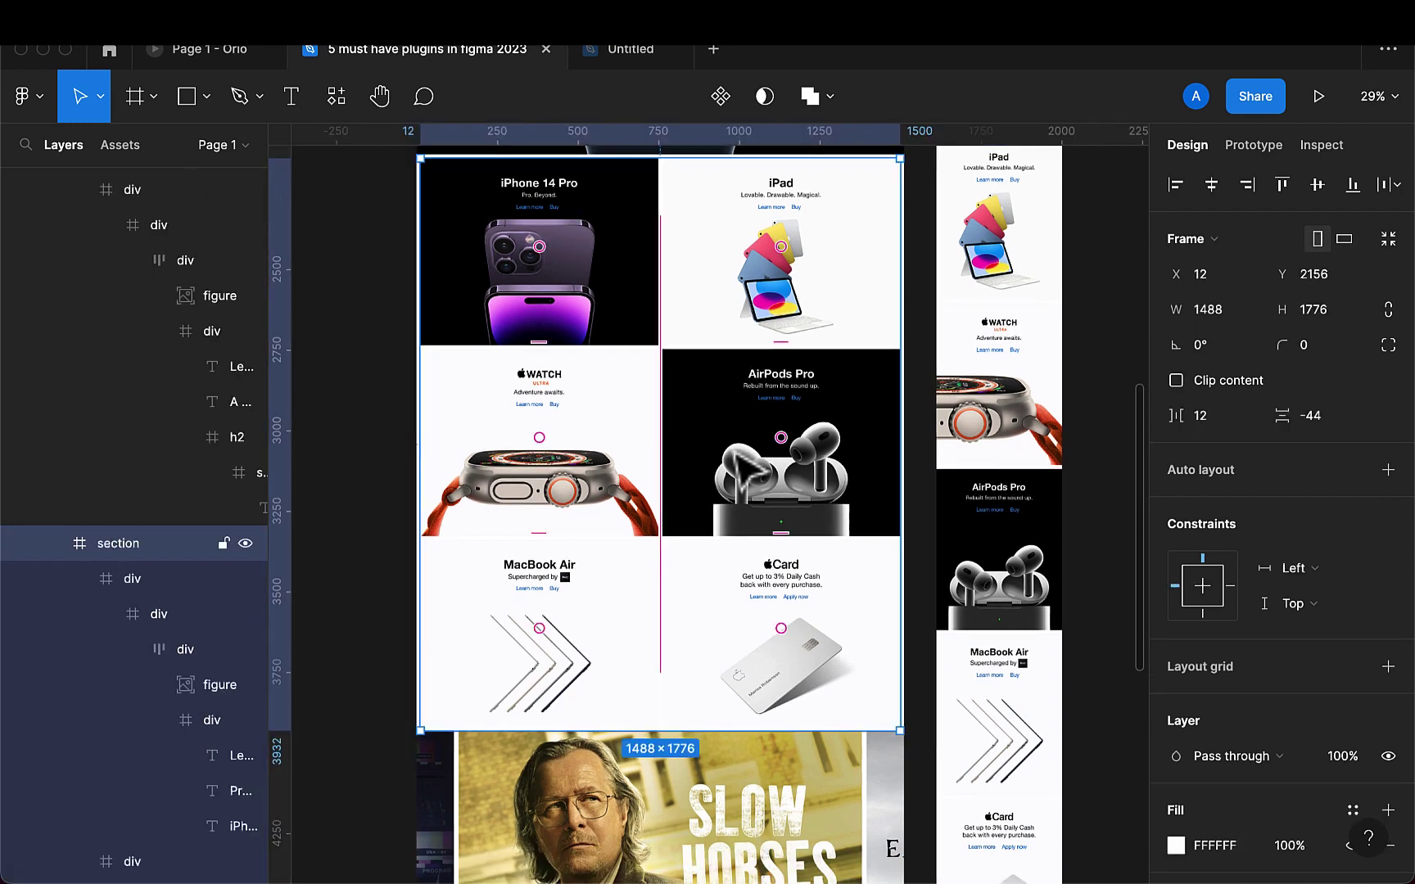
double_click(637, 490)
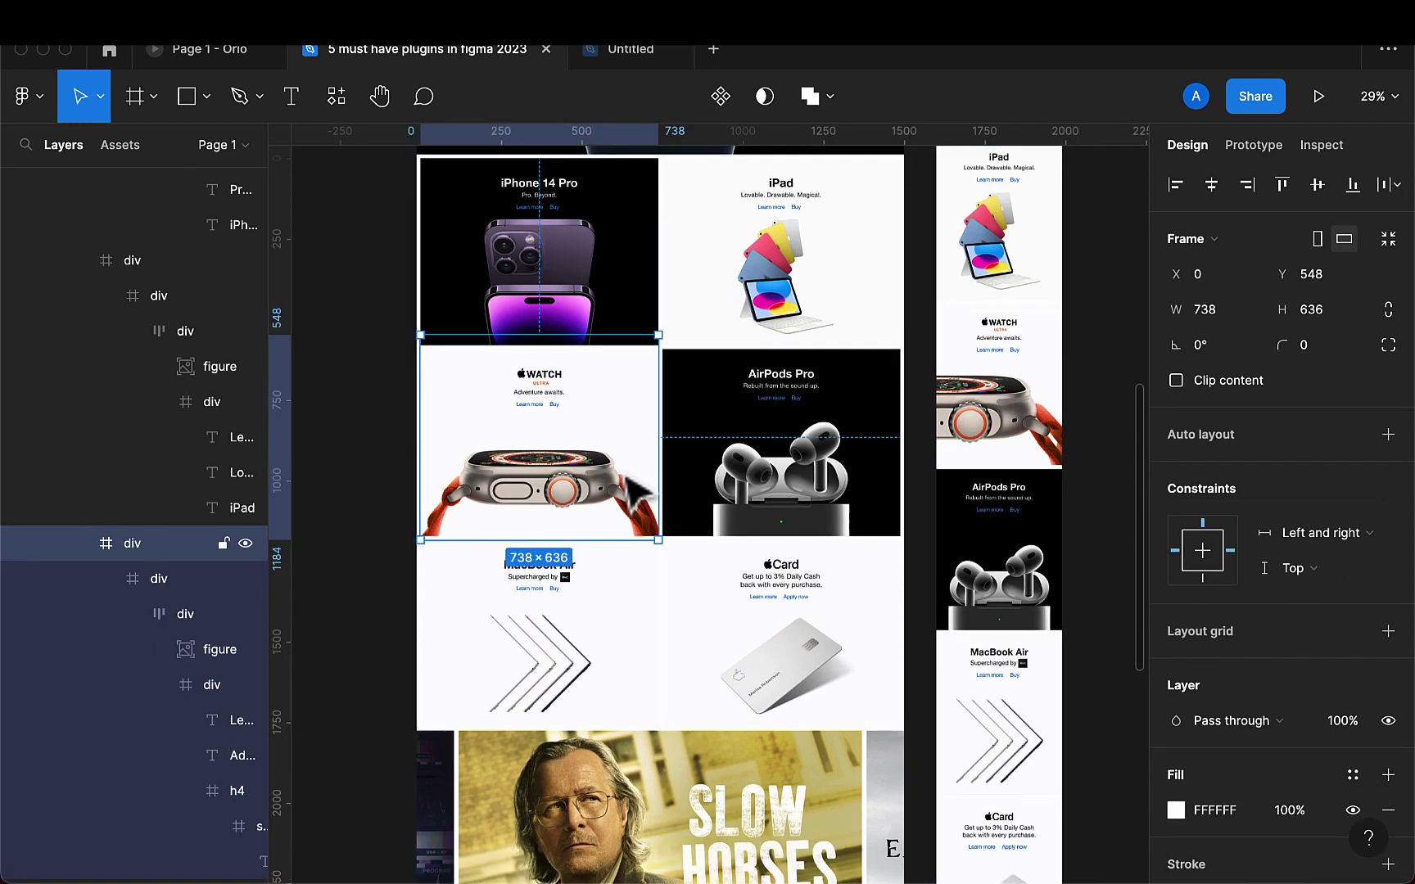
left_click(787, 487)
scroll(856, 530, "up", 5)
scroll(856, 529, "right", 2)
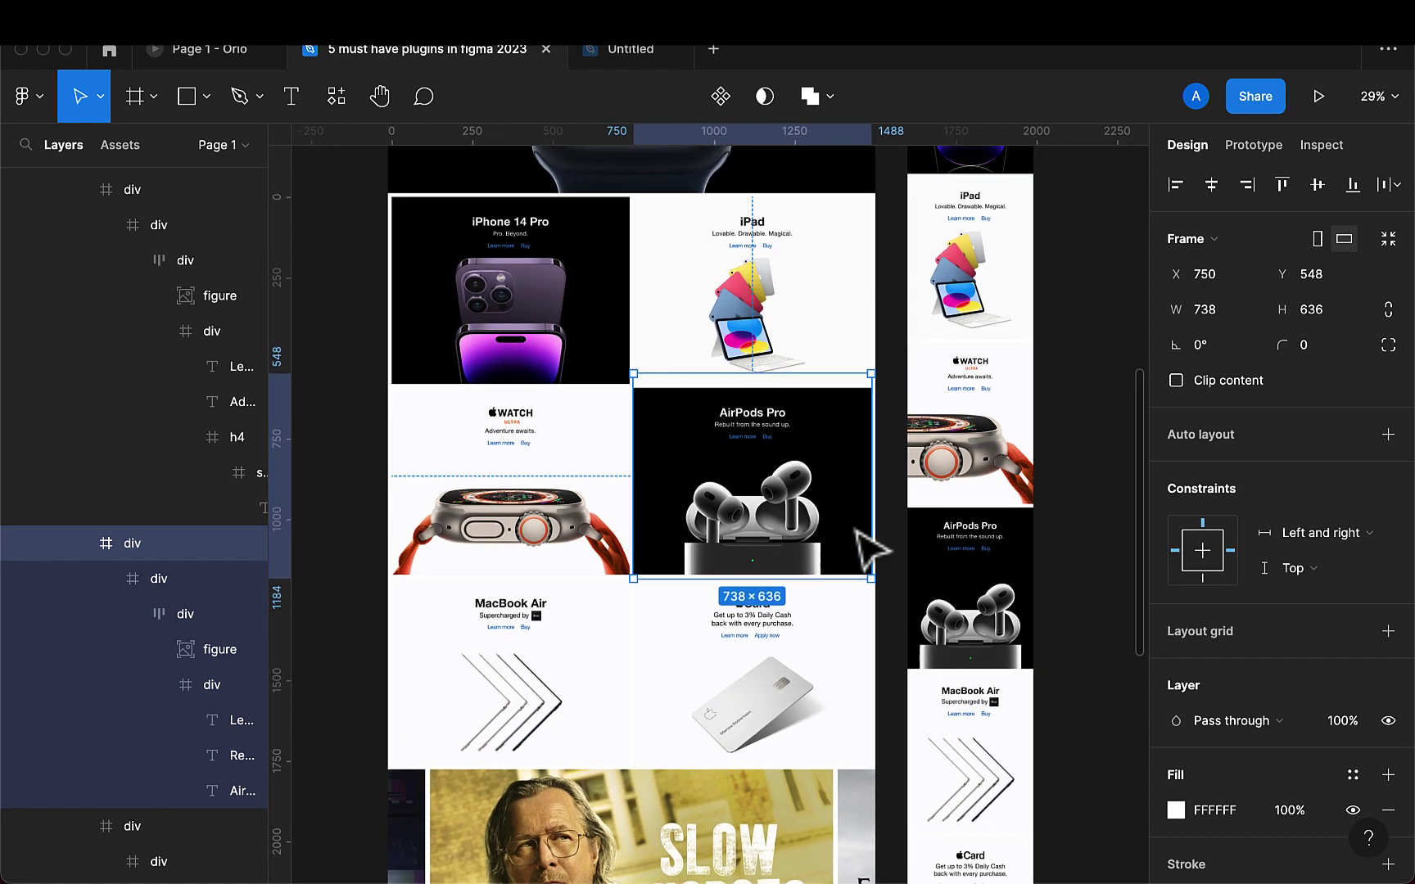
scroll(870, 547, "up", 4)
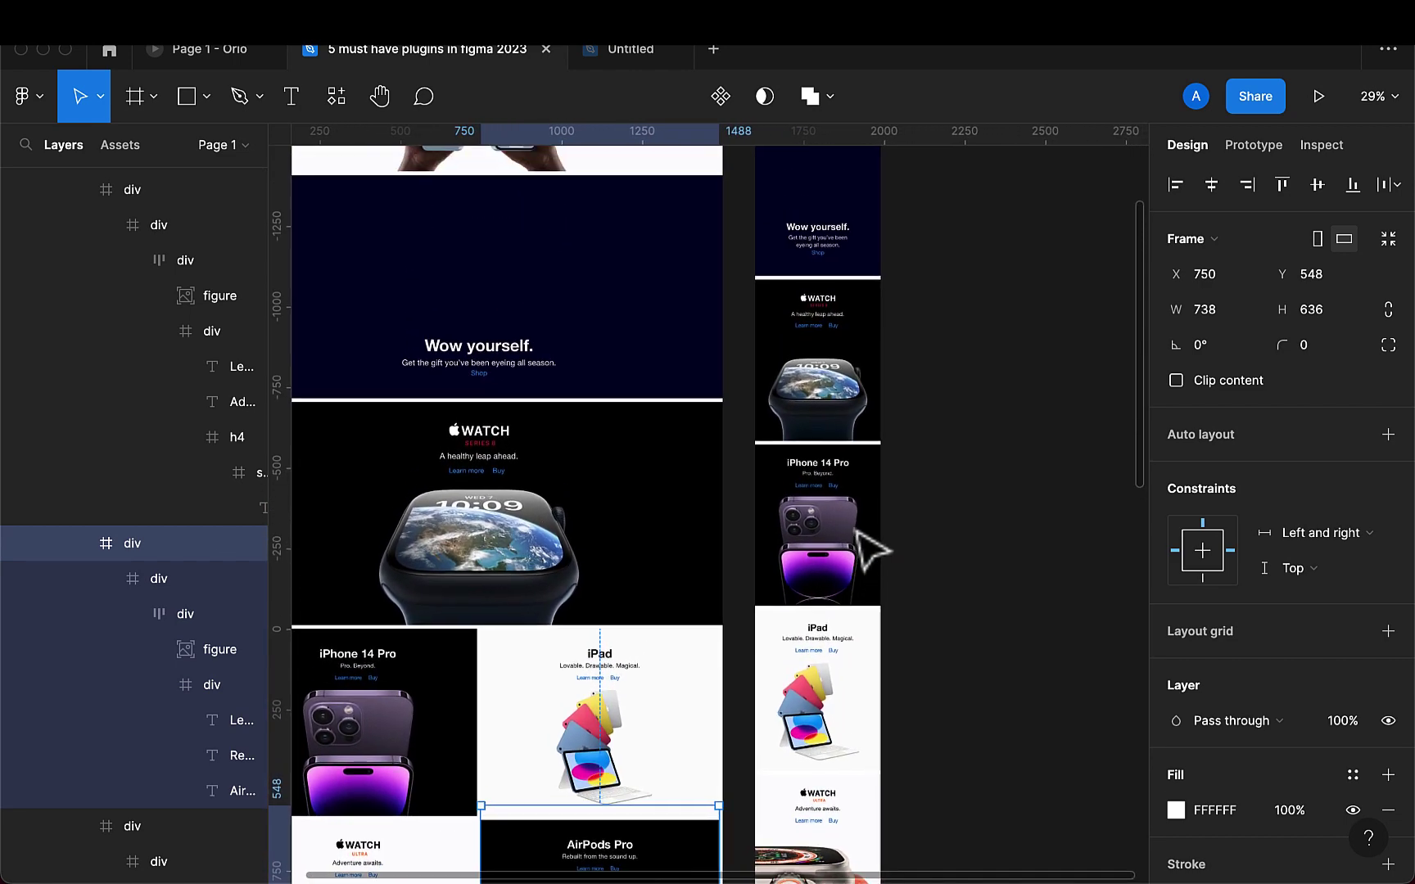
scroll(856, 401, "up", 5)
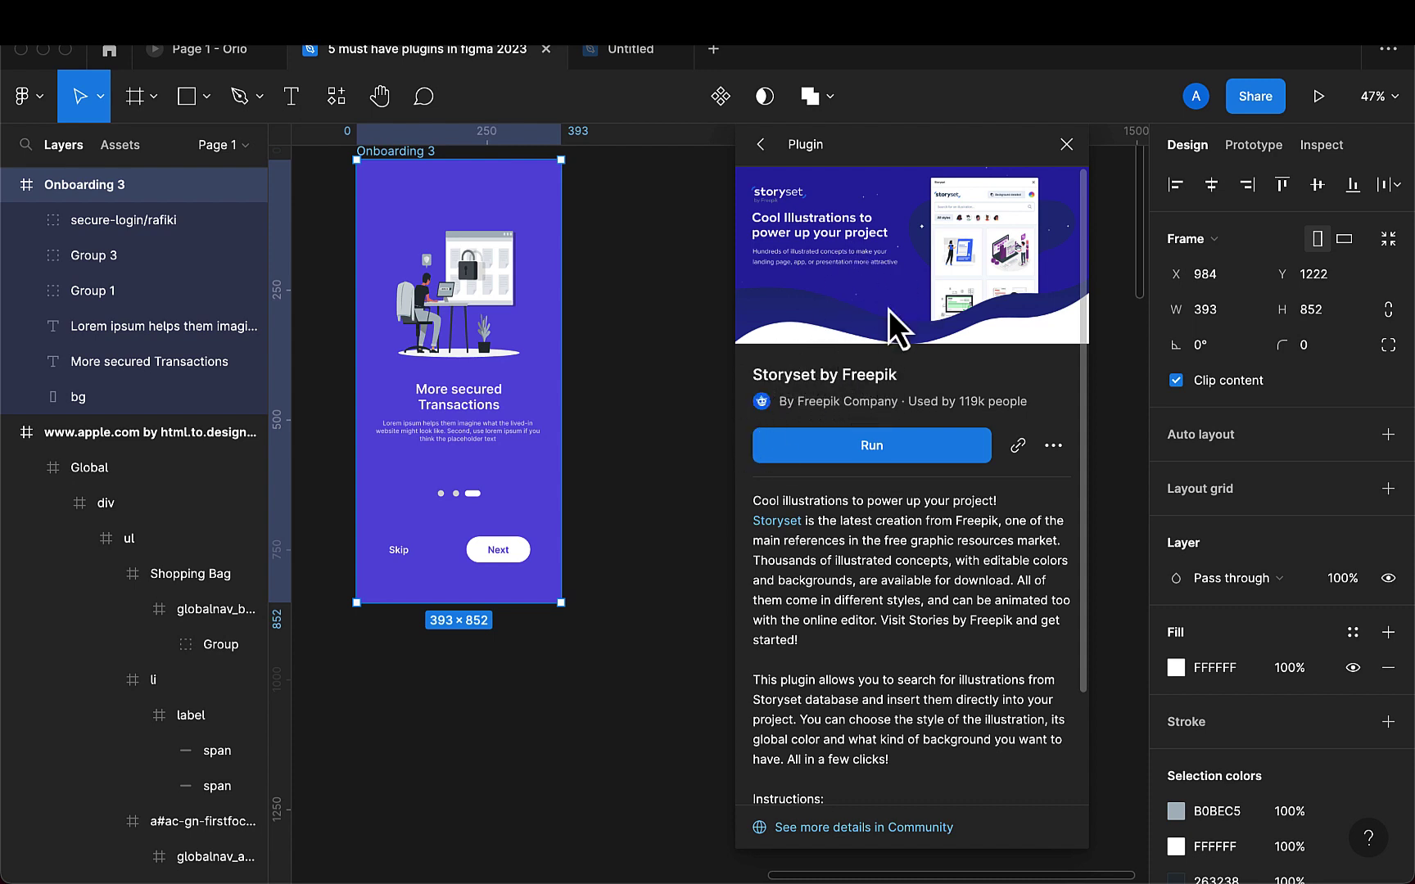
Step: Run the Storyset by Freepik plugin and delete the secure-login/rafiki illustration from the Onboarding 3 frame
left_click(877, 448)
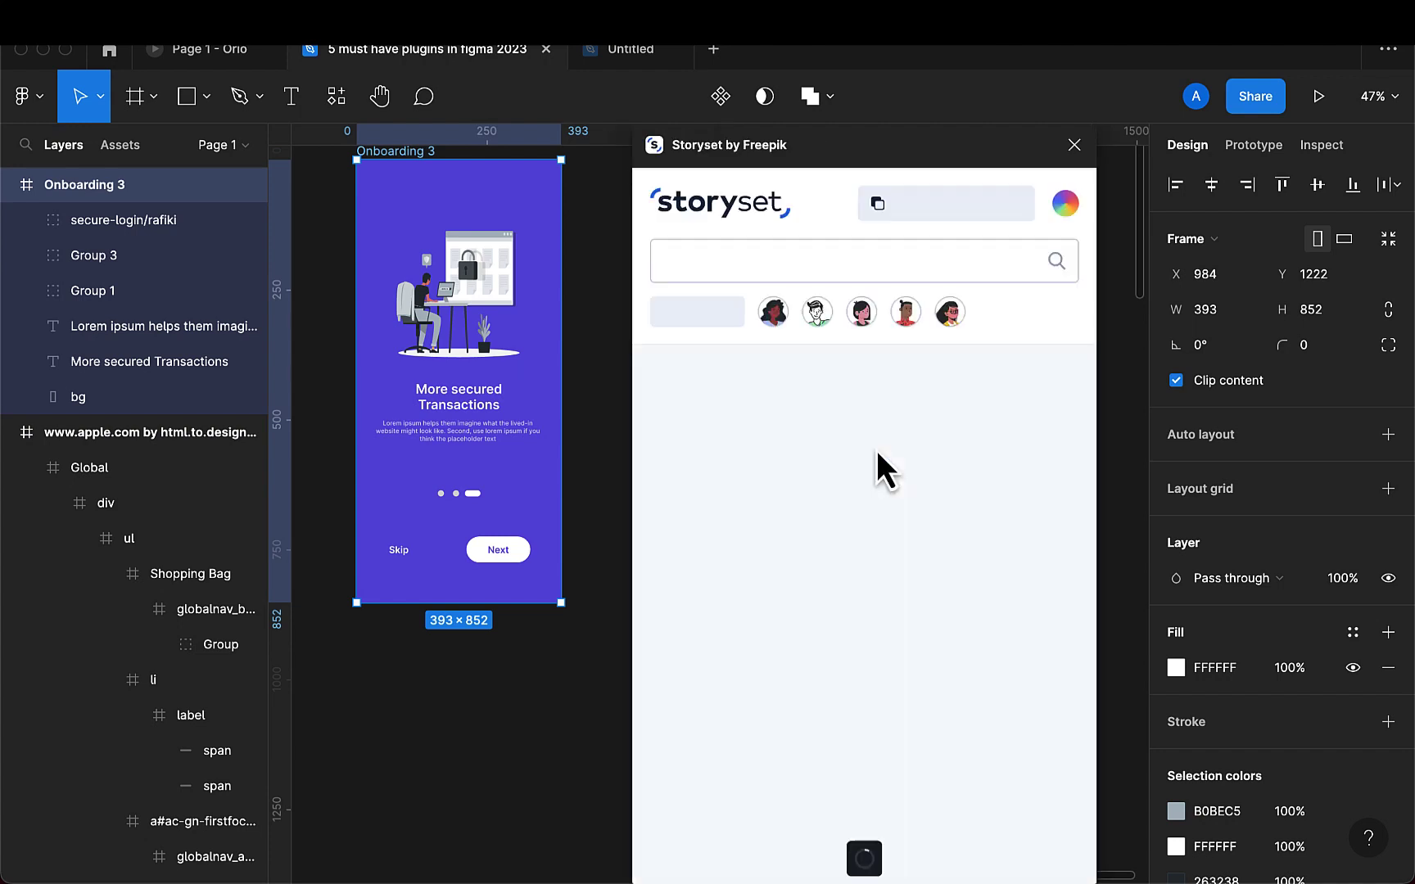
scroll(540, 438, "right", 2)
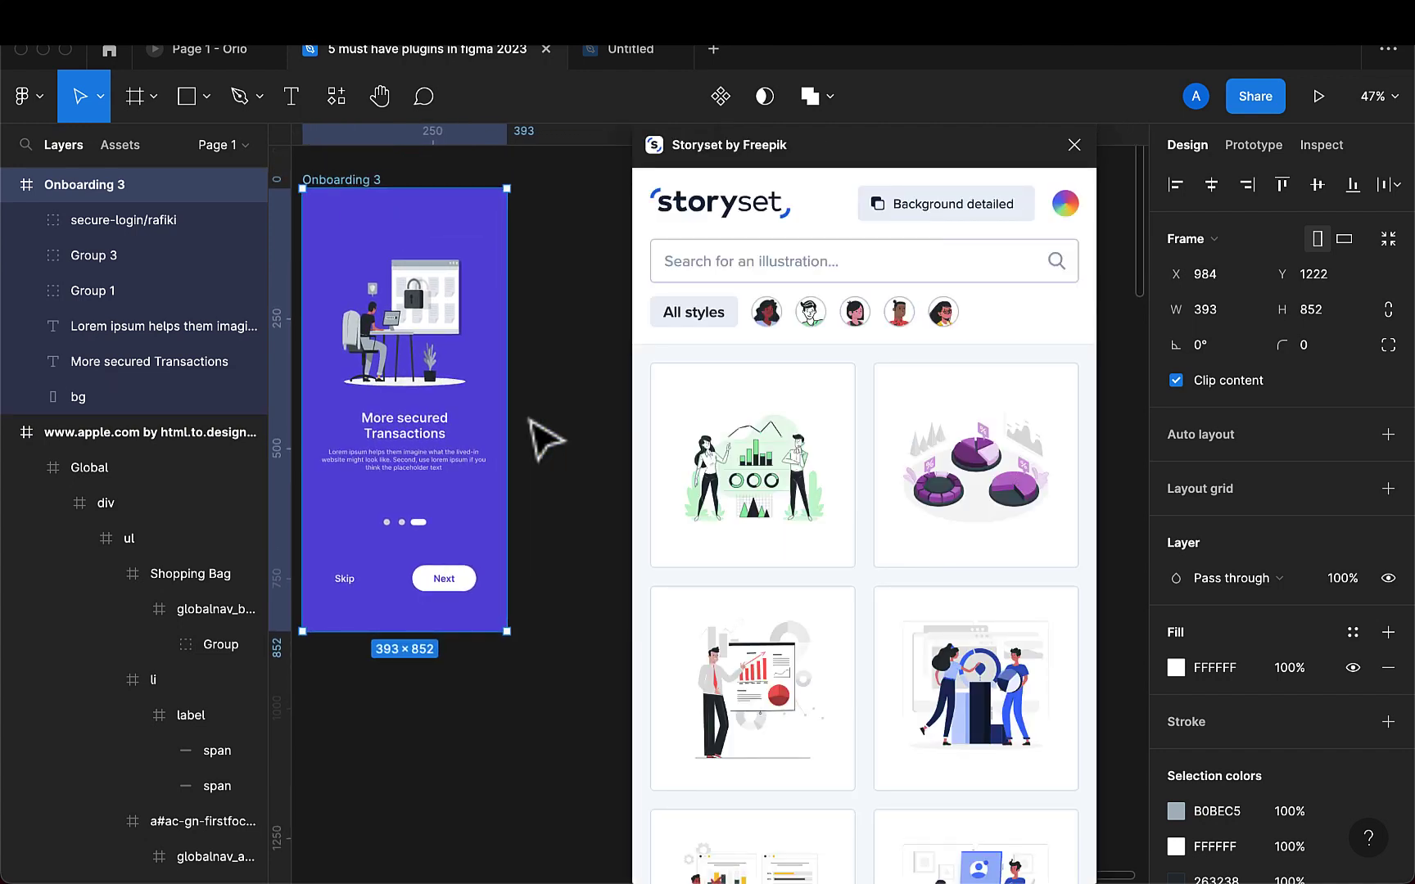
scroll(532, 422, "left", 2)
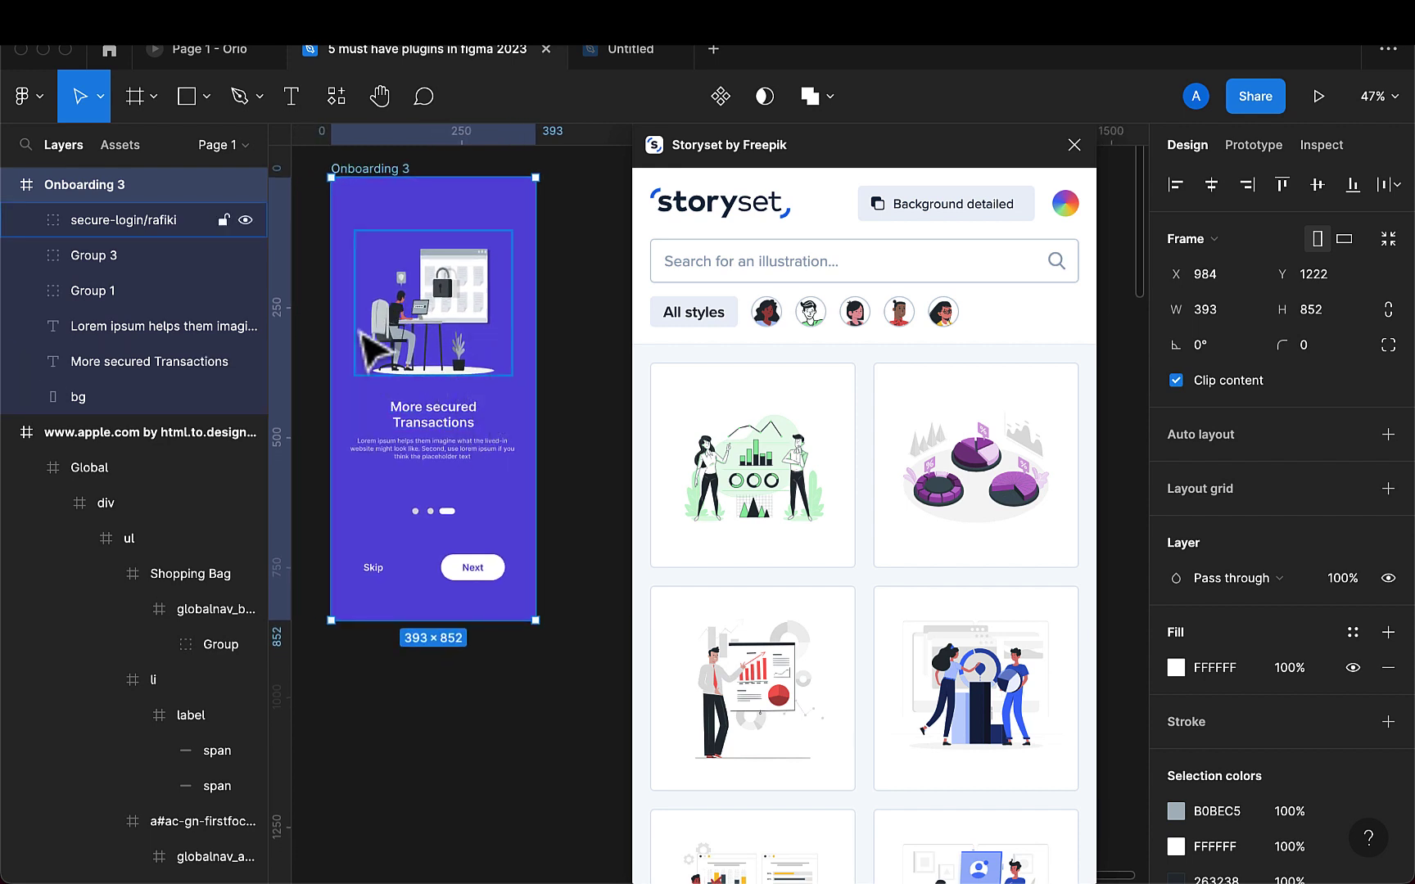
left_click(451, 329)
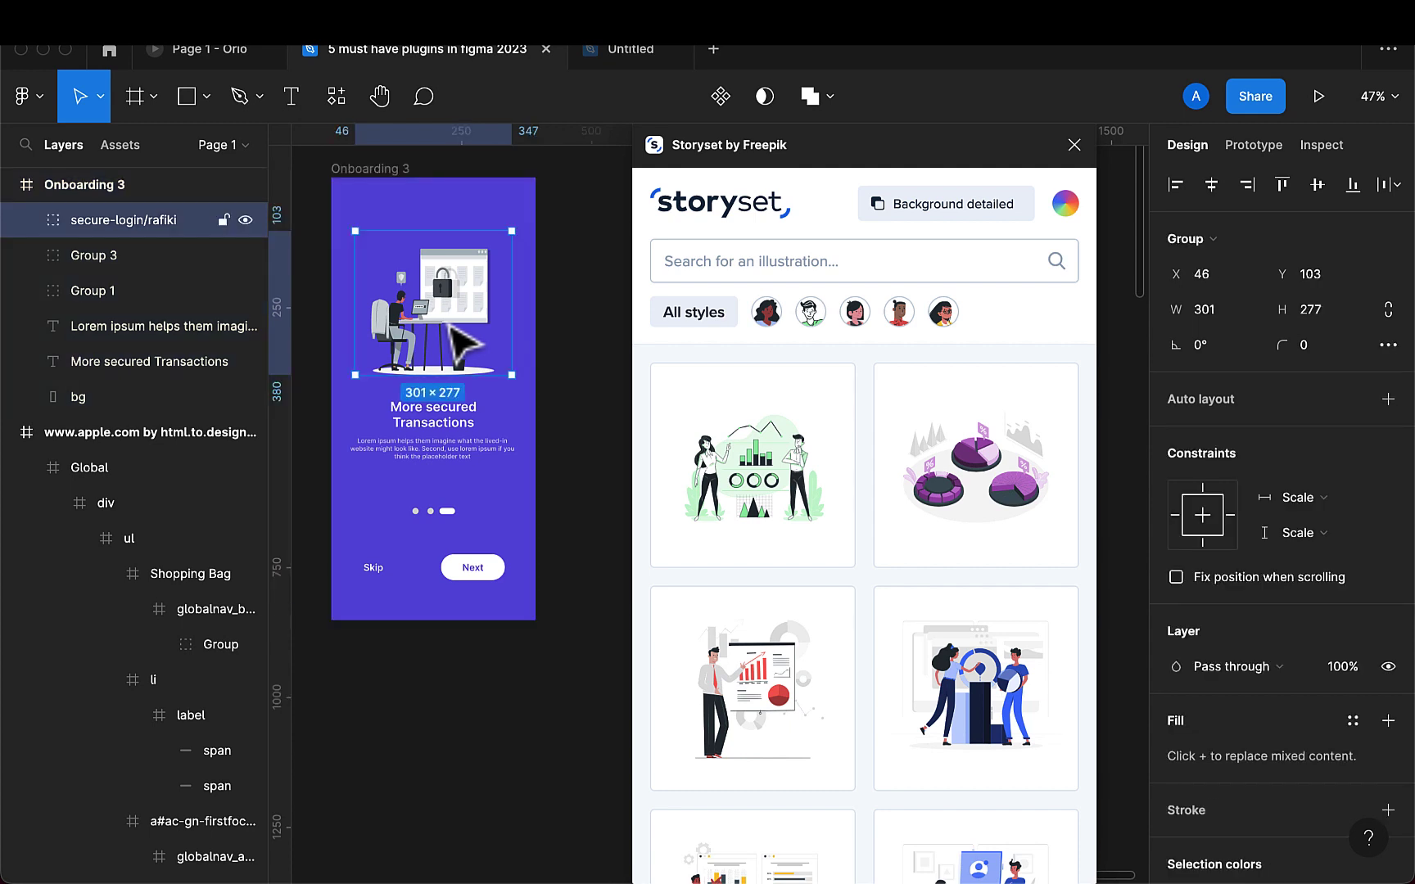
key("Delete")
Step: Search the Storyset library for "login" illustrations and look through the matches
left_click(788, 267)
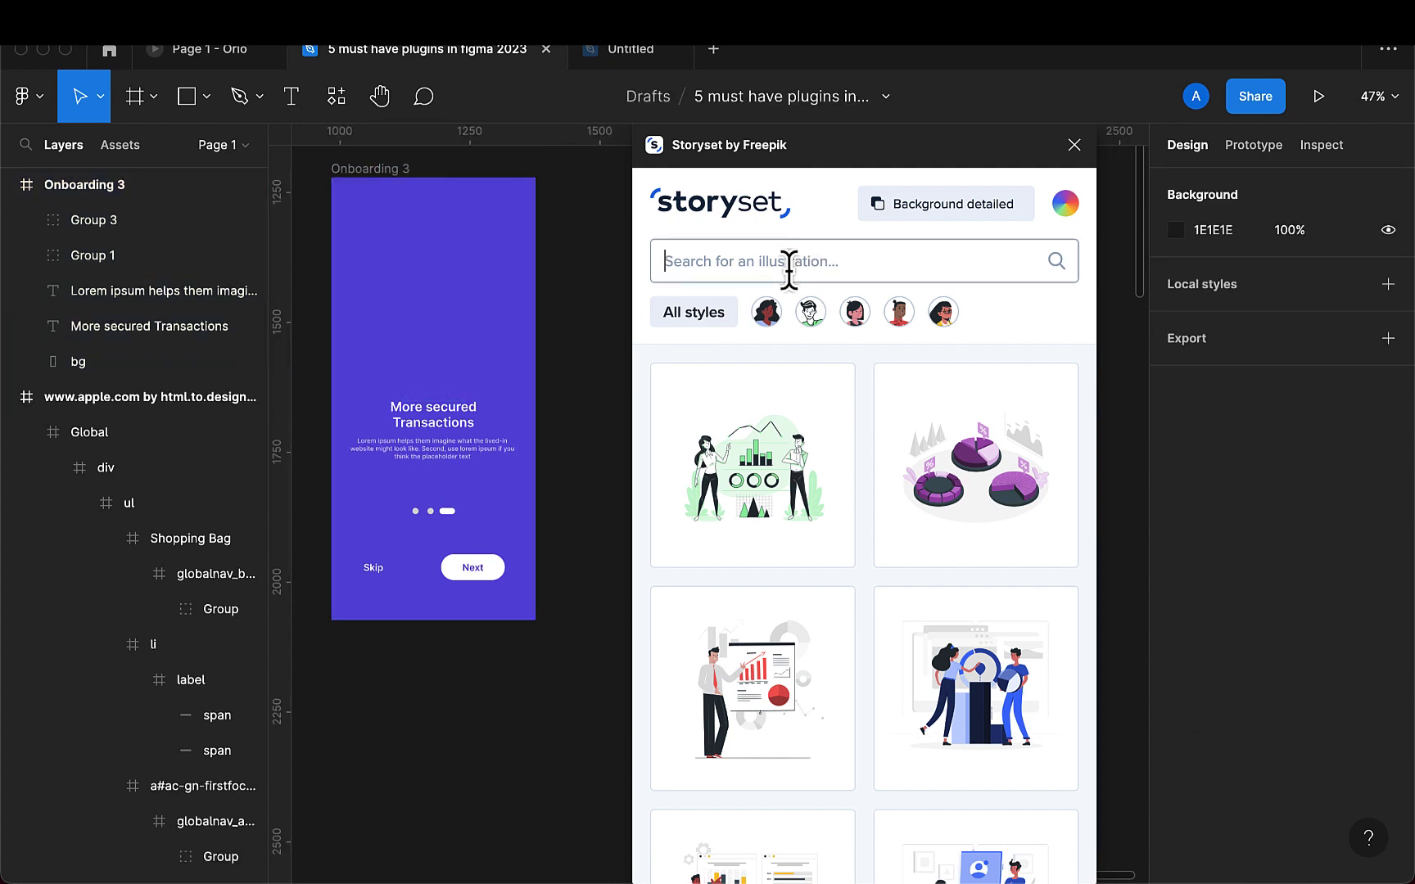
type("login")
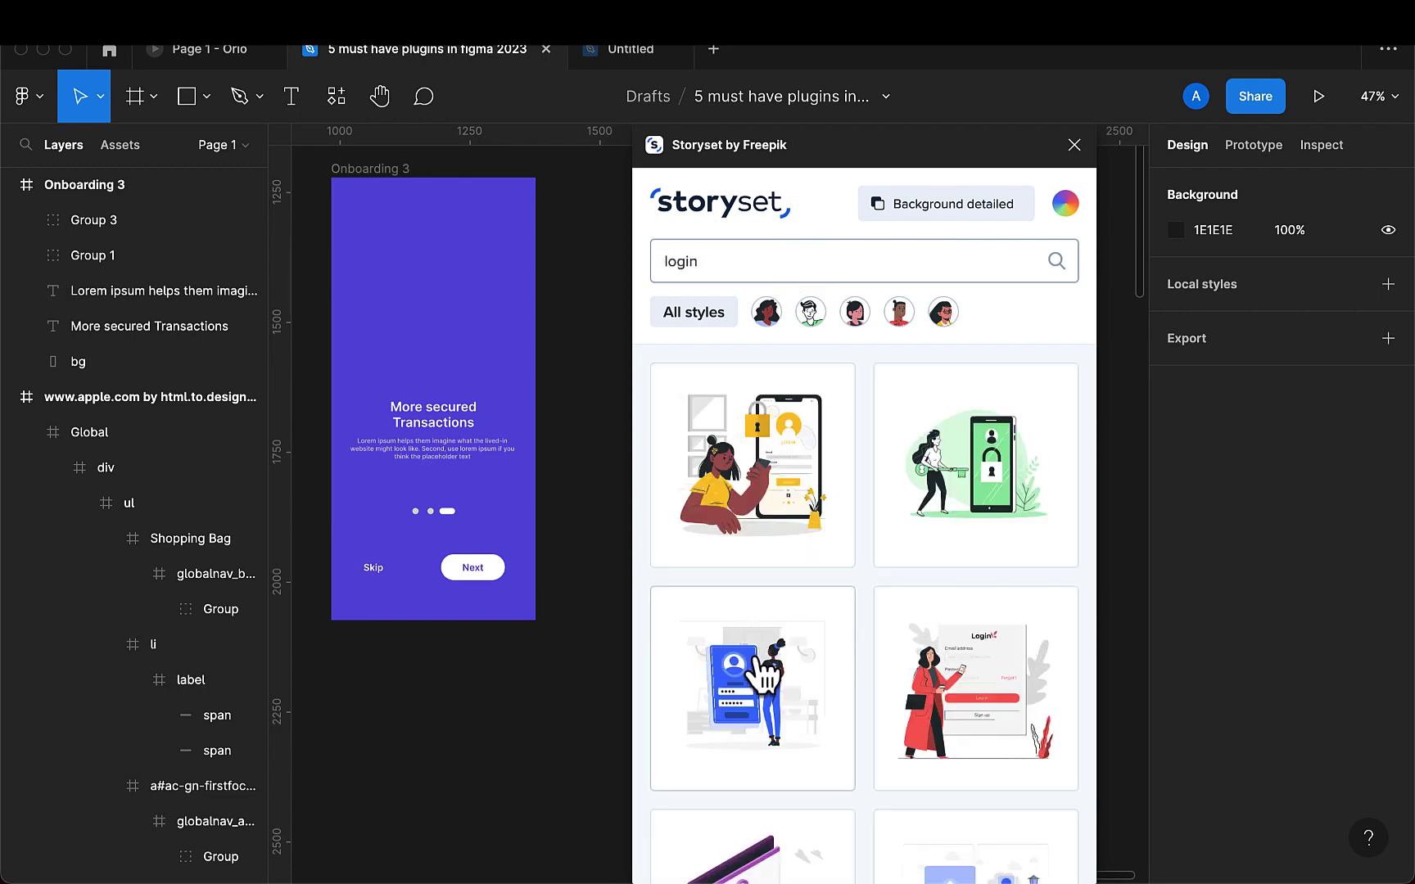
scroll(756, 656, "down", 1)
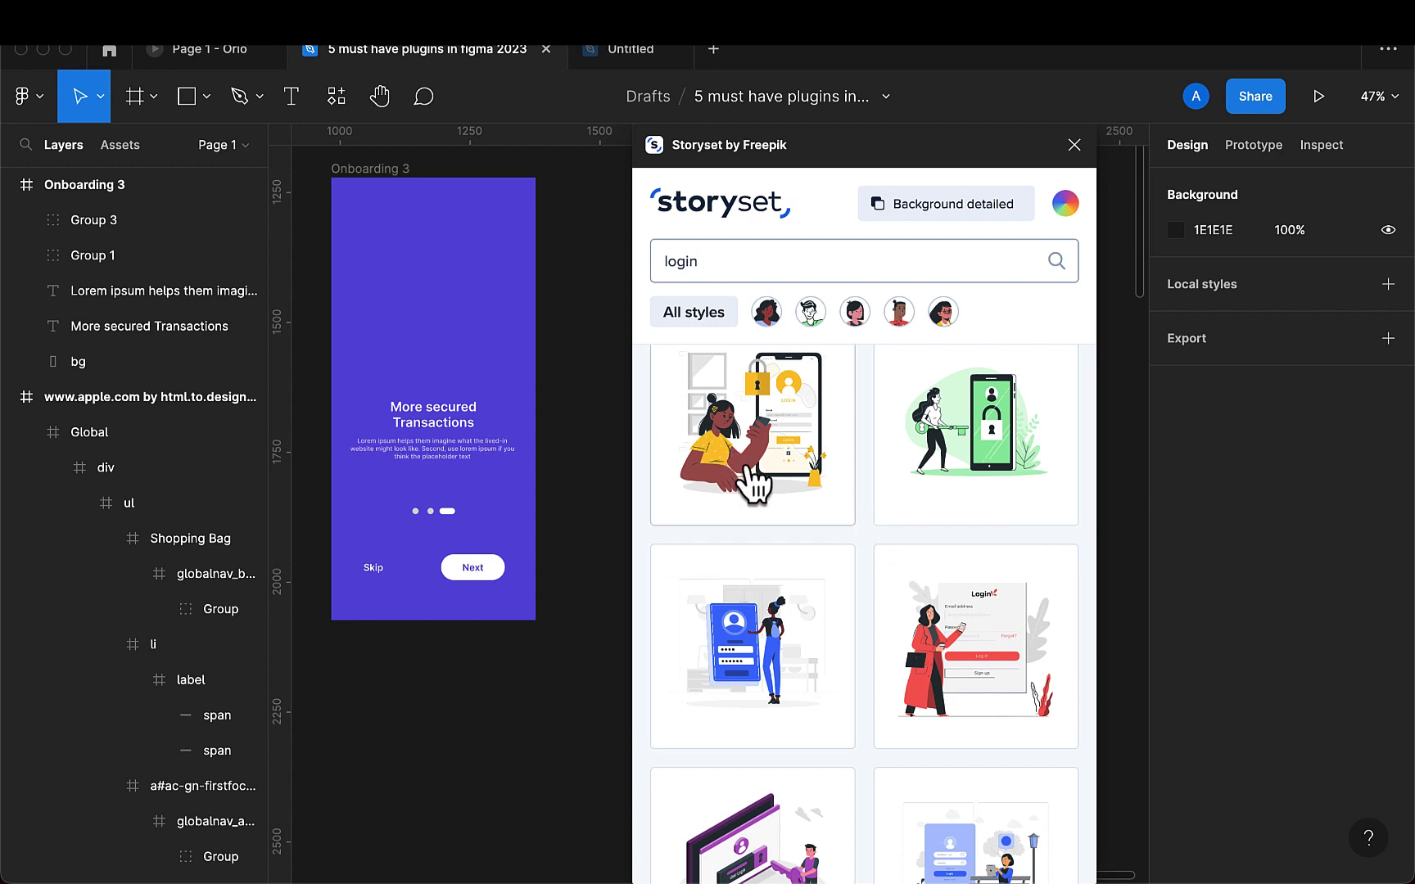
left_click_drag(752, 480, 606, 470)
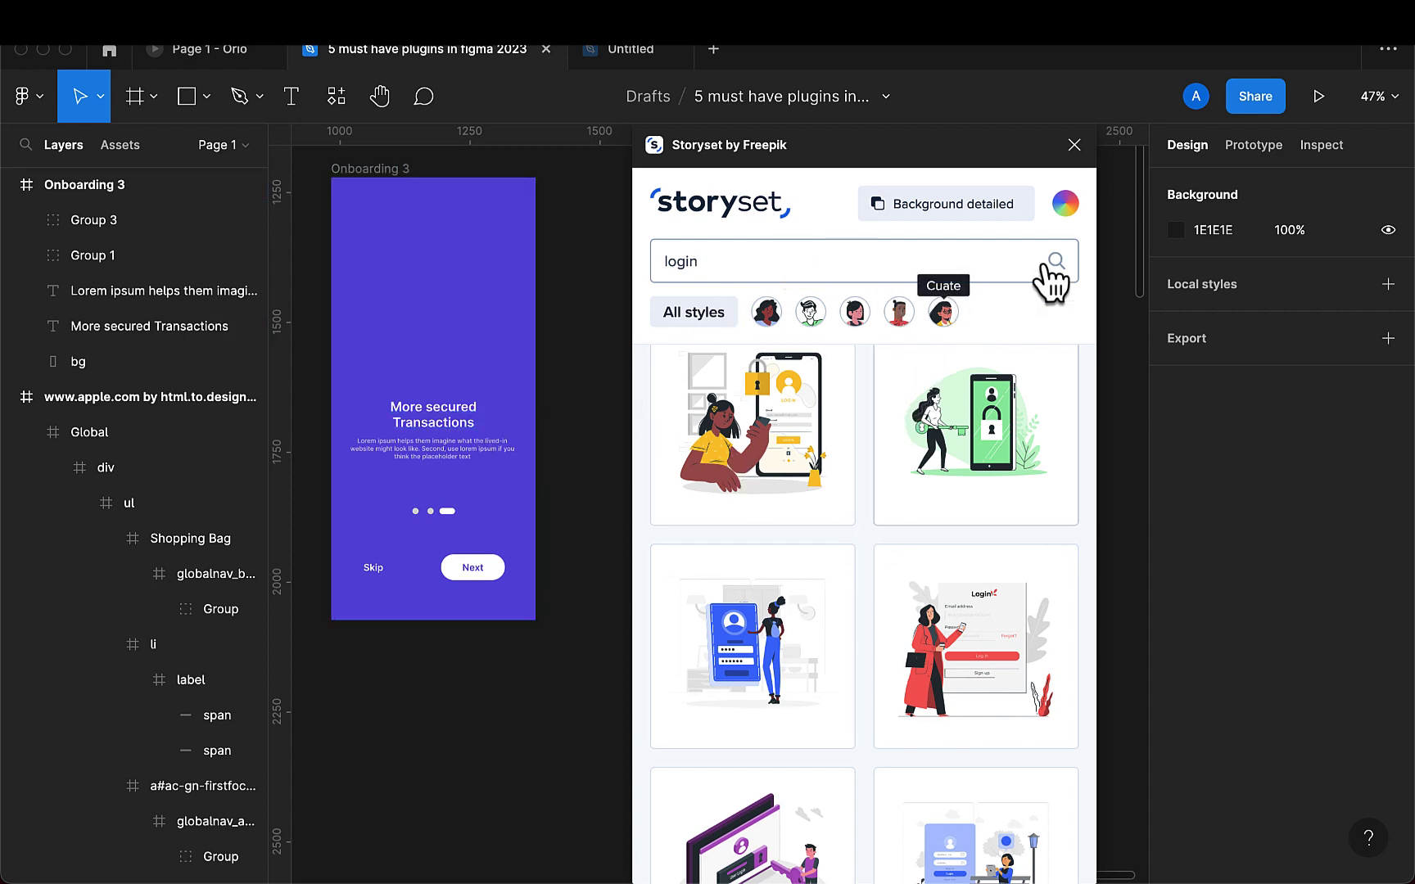
Step: Set the Storyset illustration colour to blue 407BFF and browse the recoloured login illustrations
left_click(1064, 206)
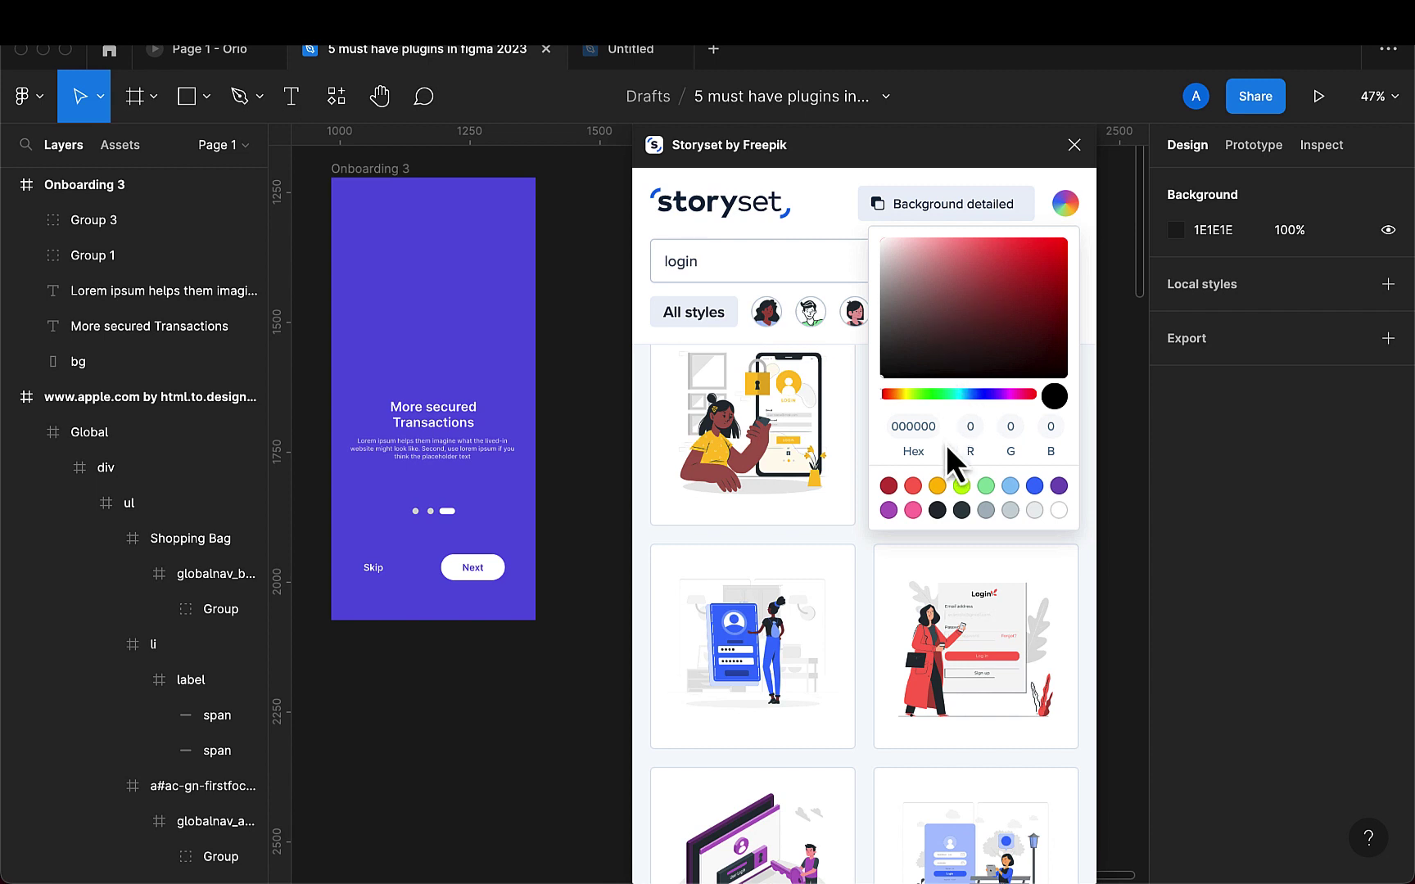
left_click(1034, 486)
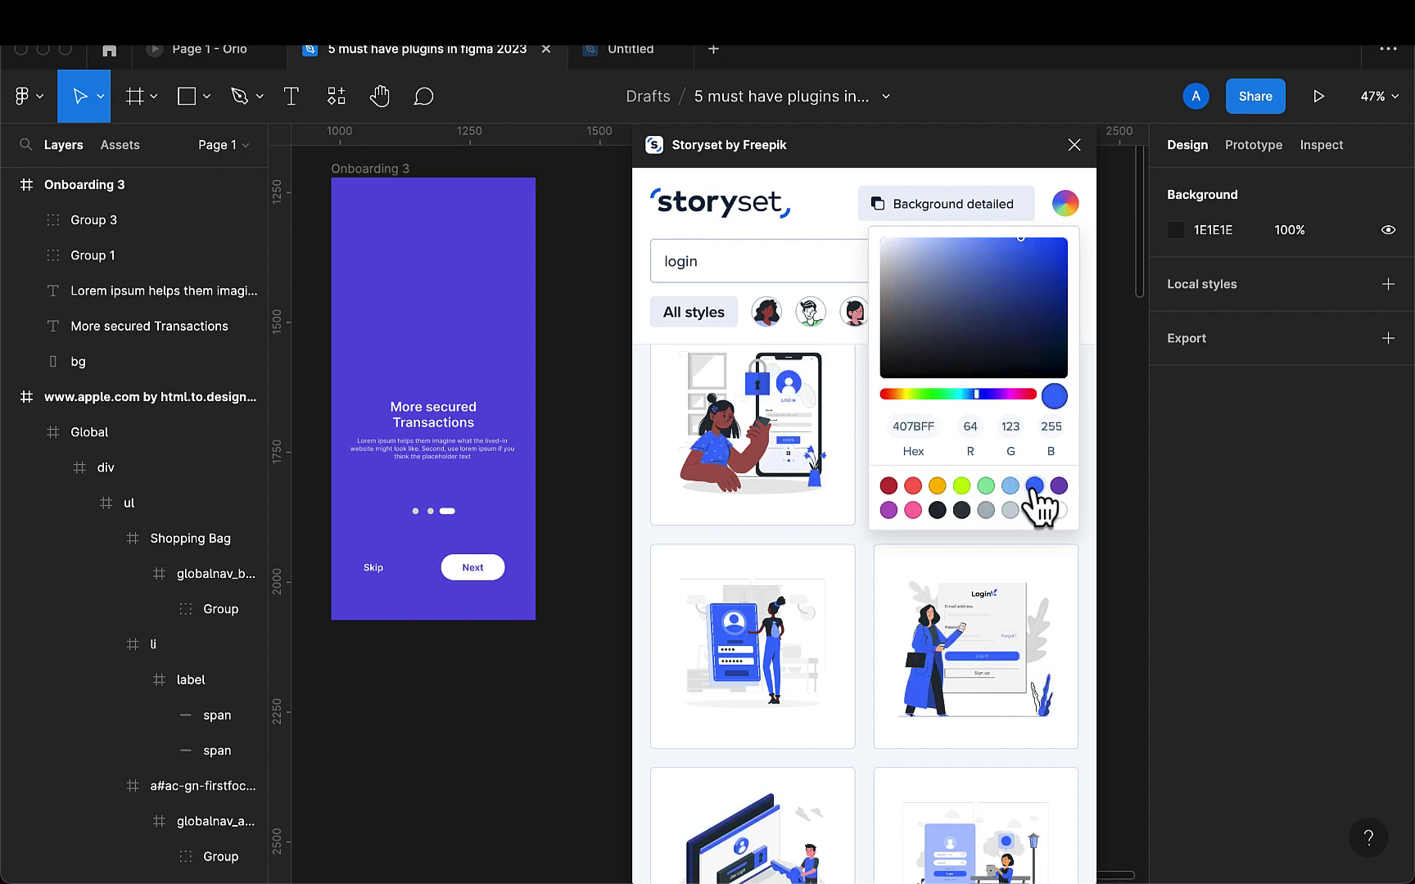
scroll(806, 726, "down", 1)
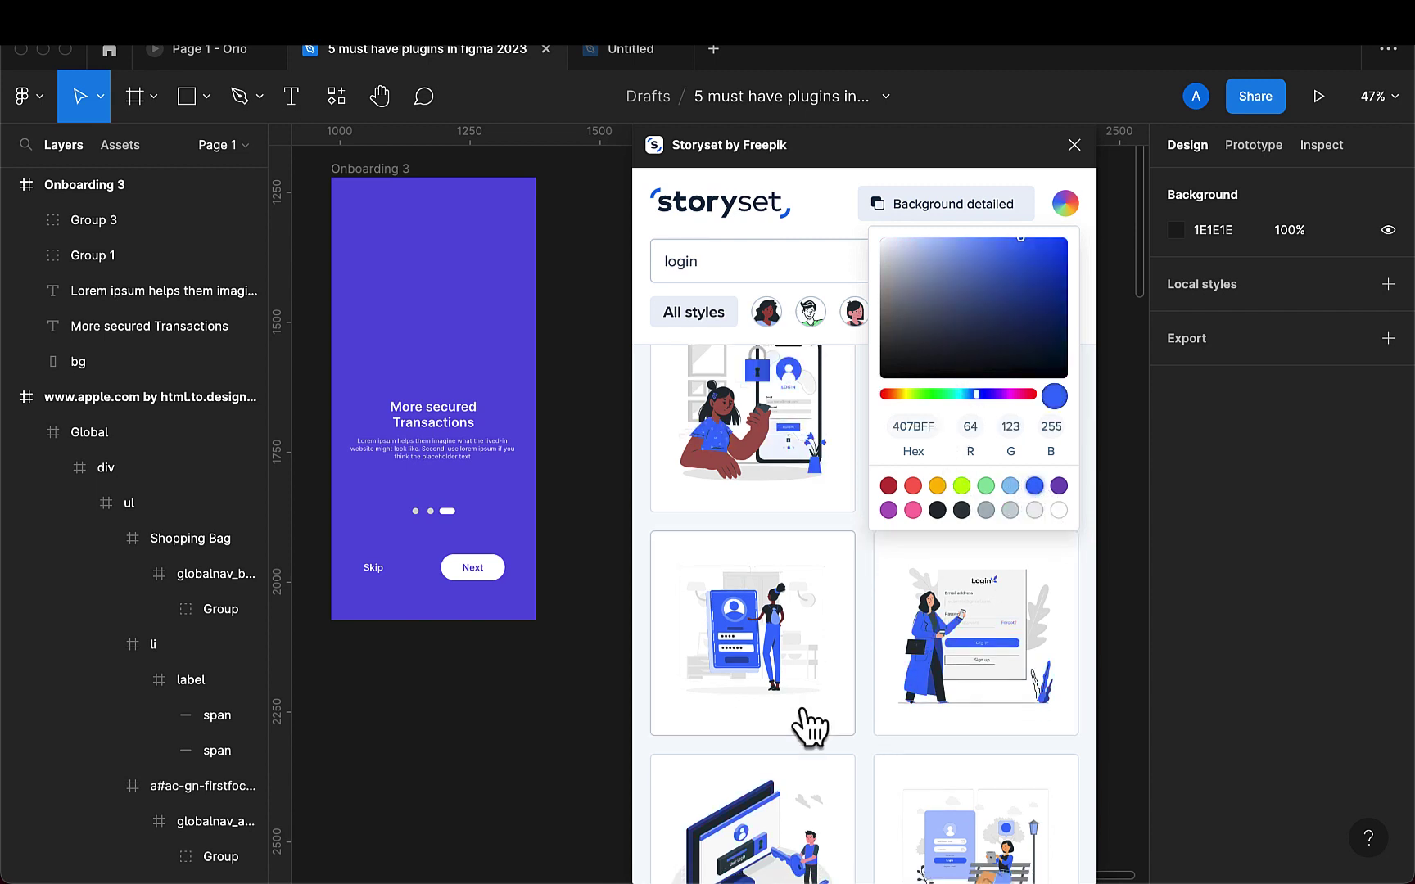
scroll(809, 727, "down", 3)
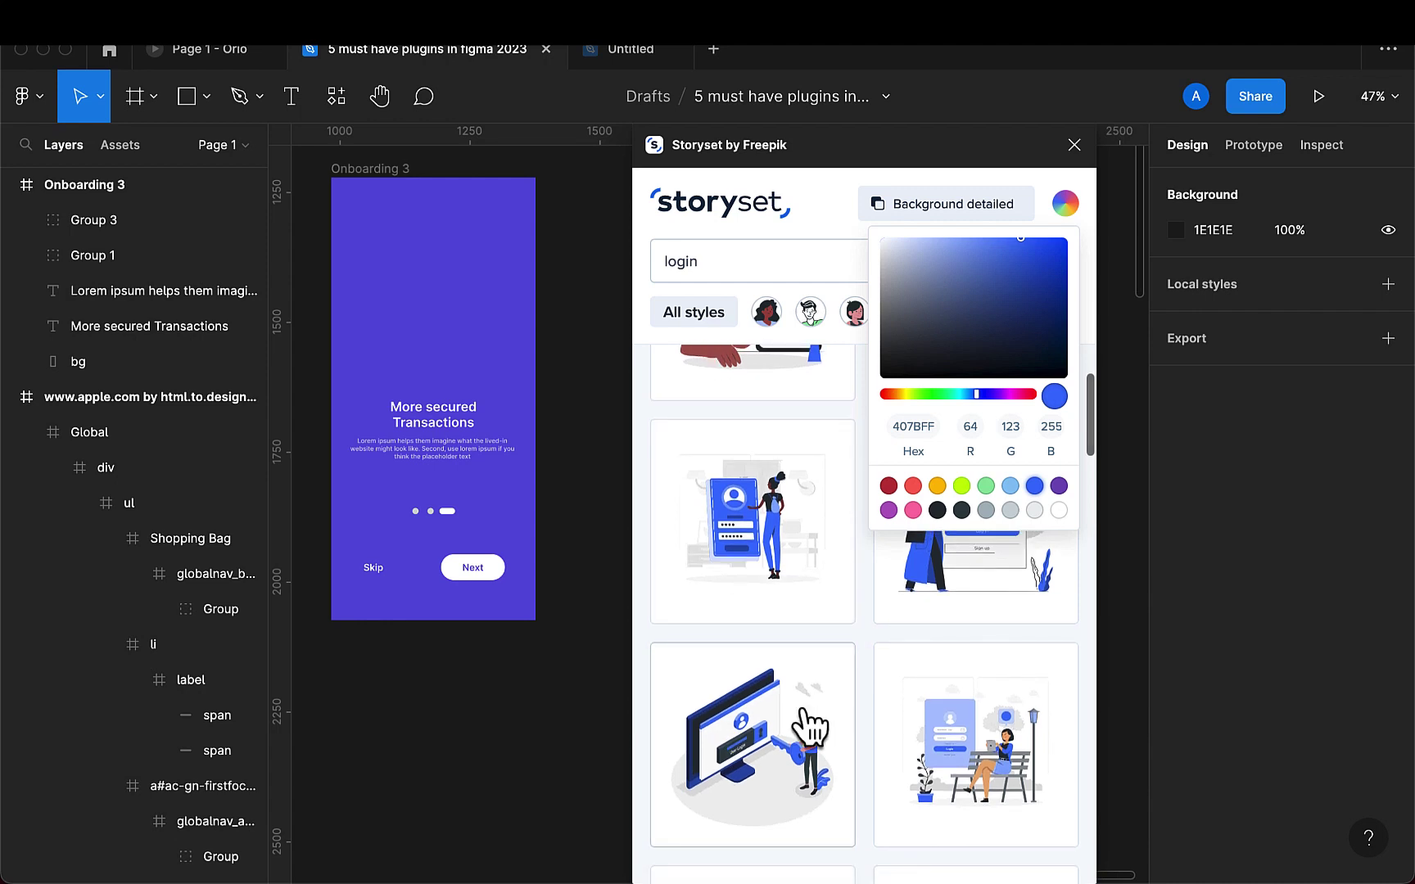
Step: Insert the blue login illustration of a woman on a bench and move it beside the Onboarding 3 frame at X 1476, Y 1424
left_click(997, 754)
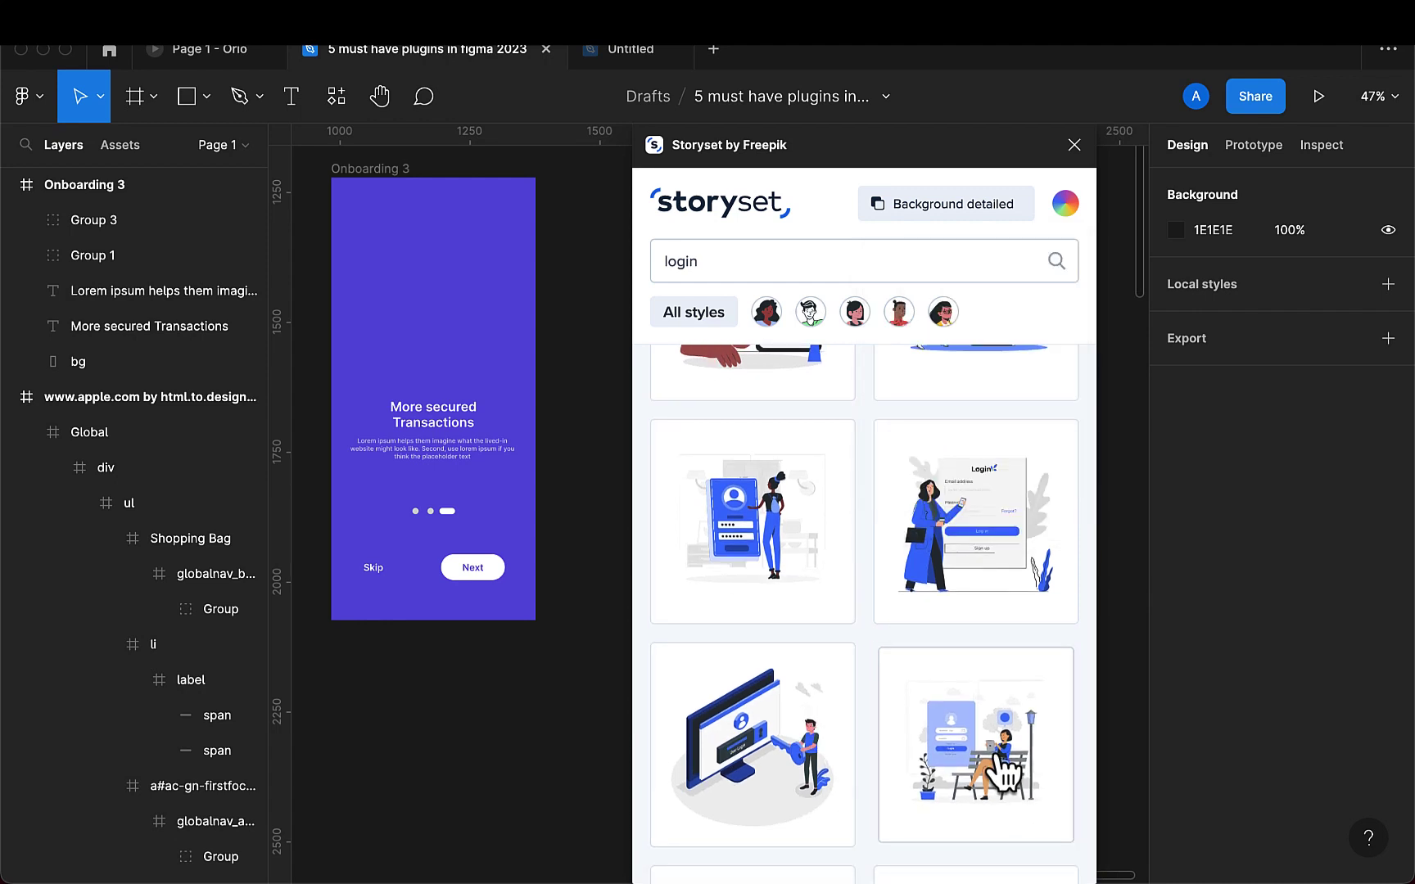
left_click(996, 753)
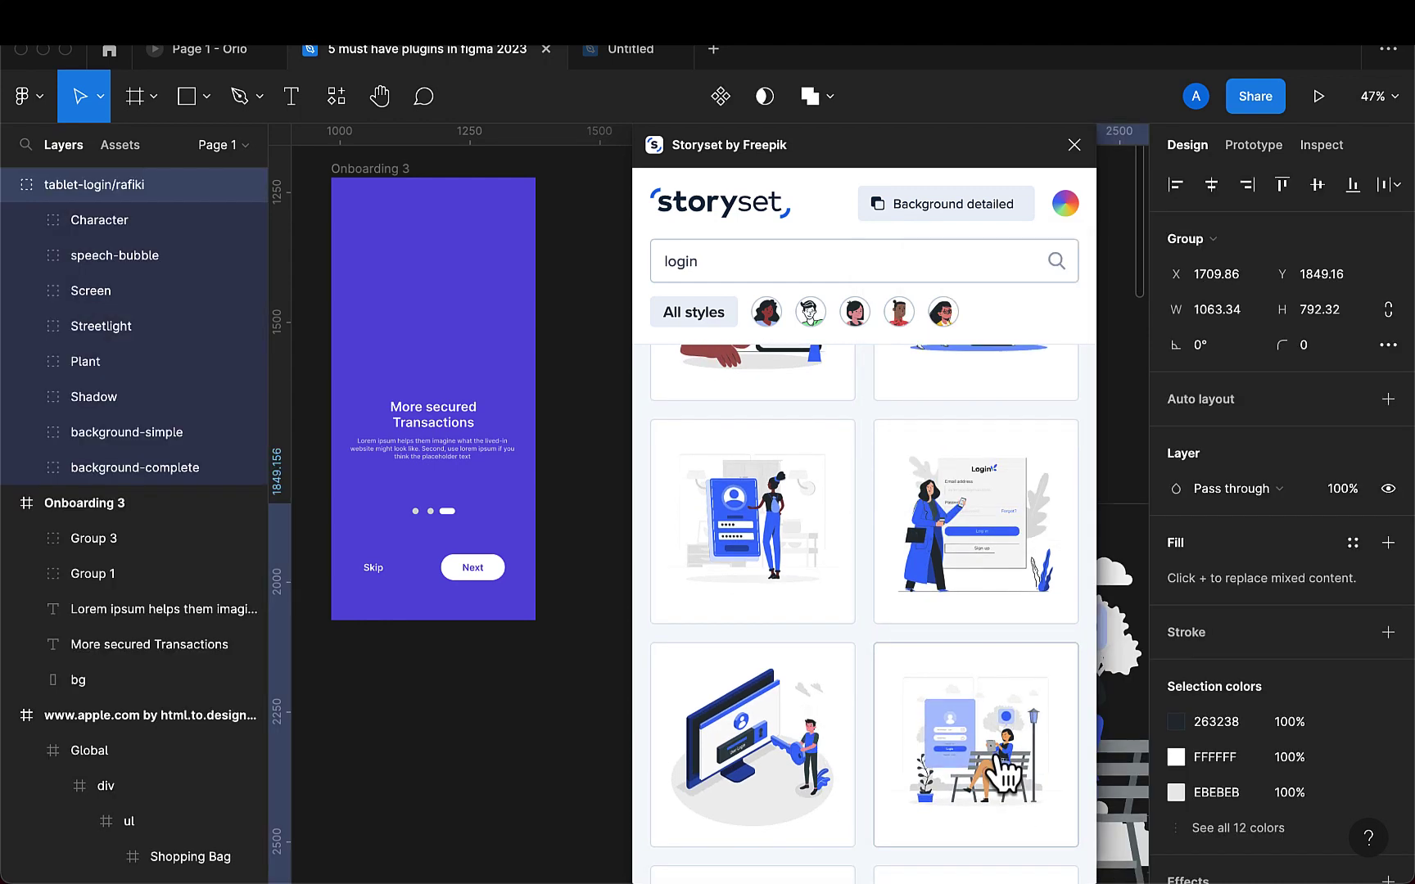
left_click(1074, 154)
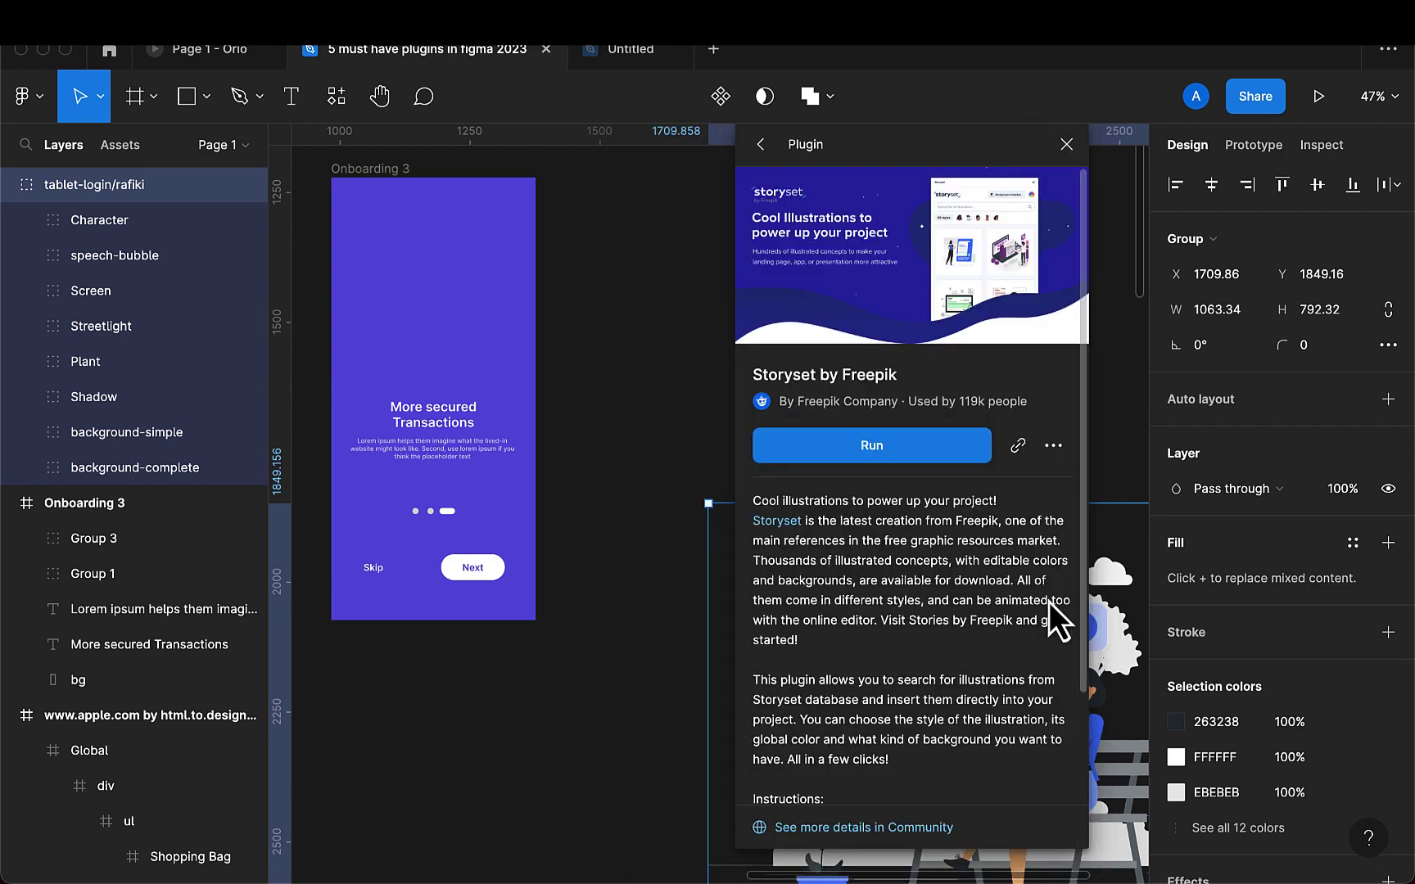
left_click(1059, 150)
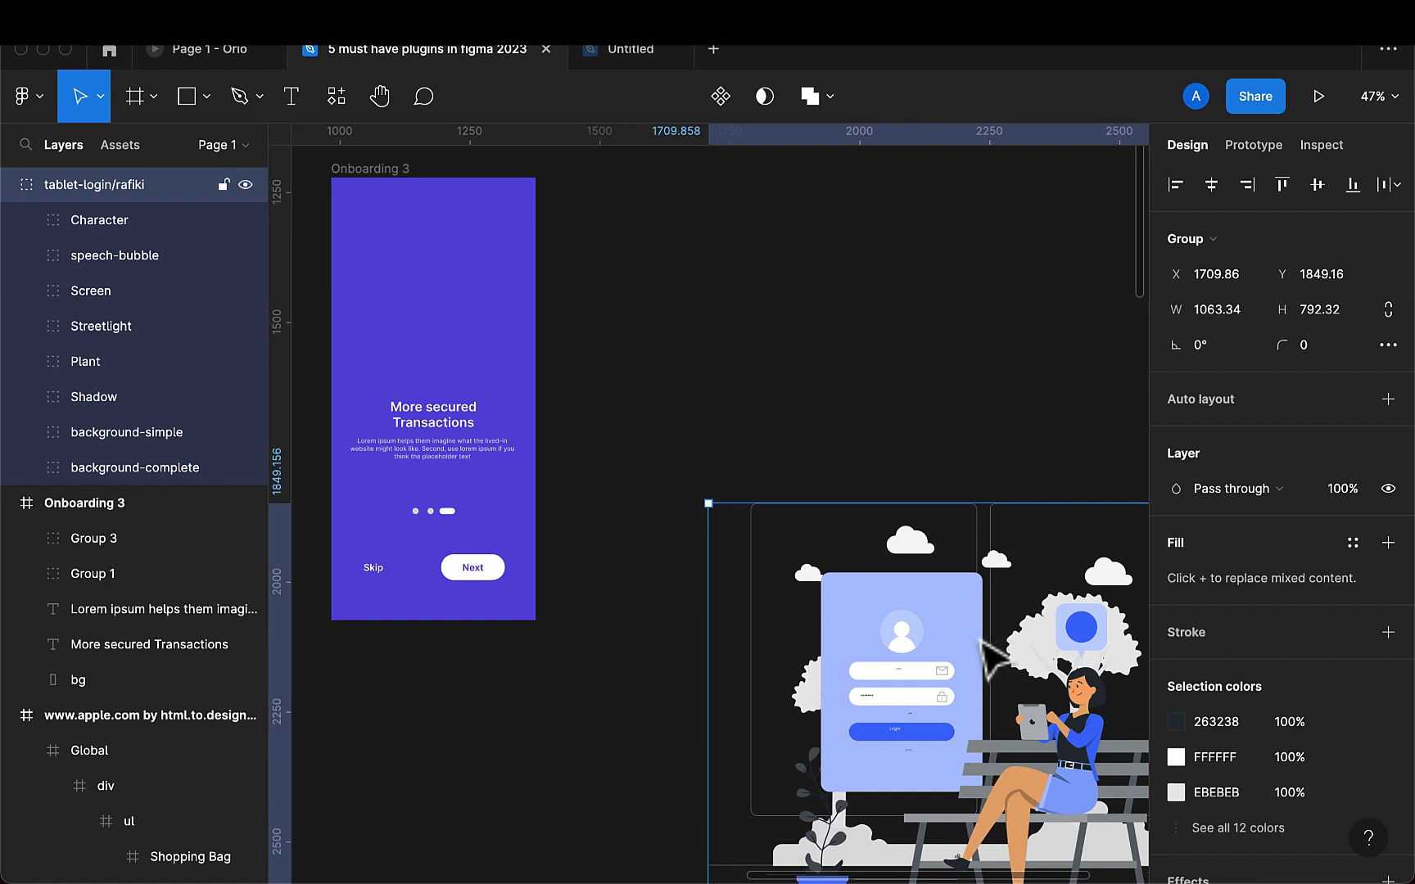
left_click_drag(947, 533, 787, 327)
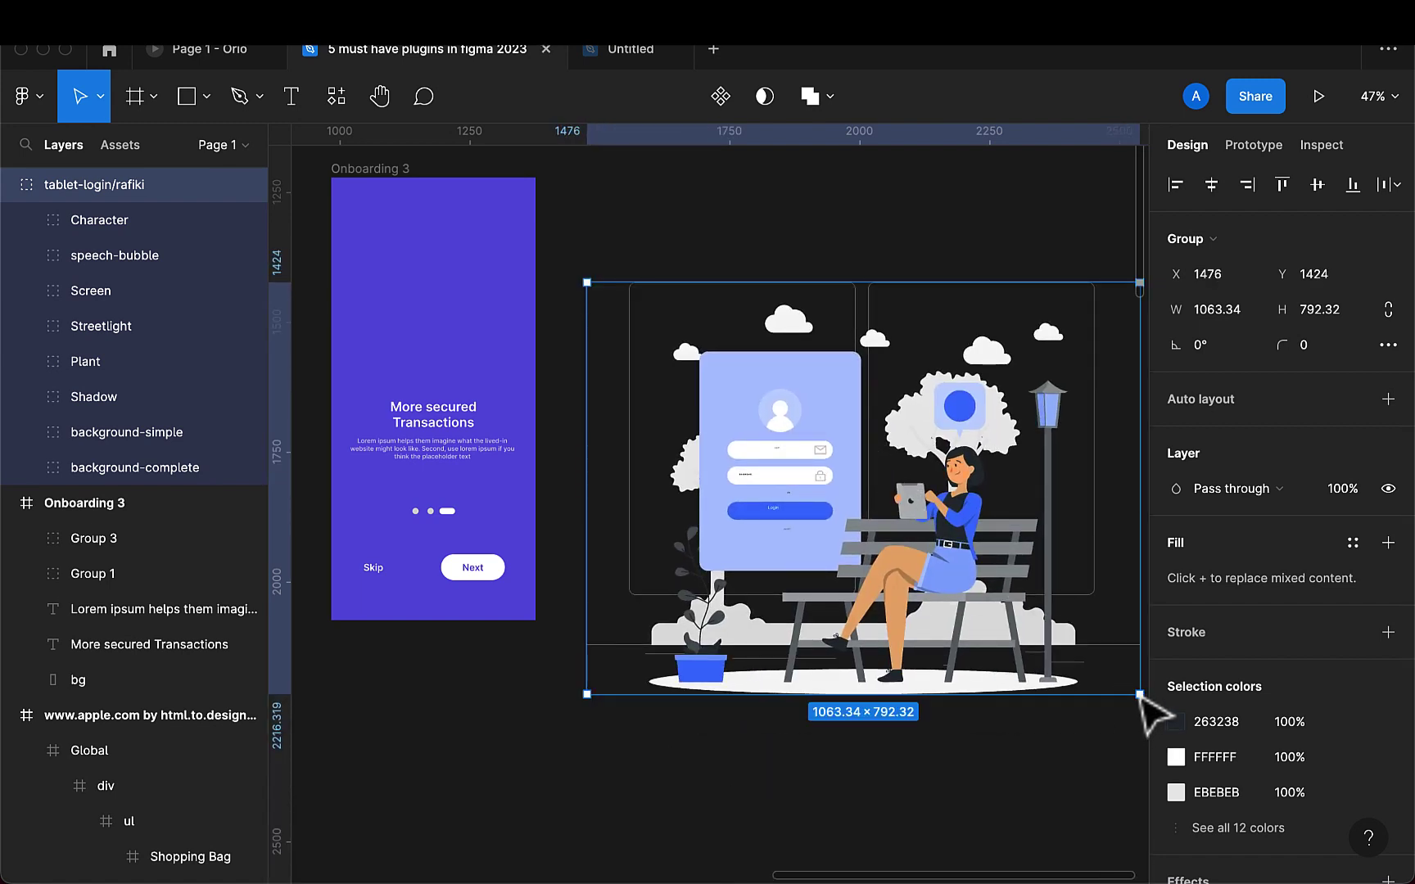
left_click(1103, 681)
left_click(1074, 678)
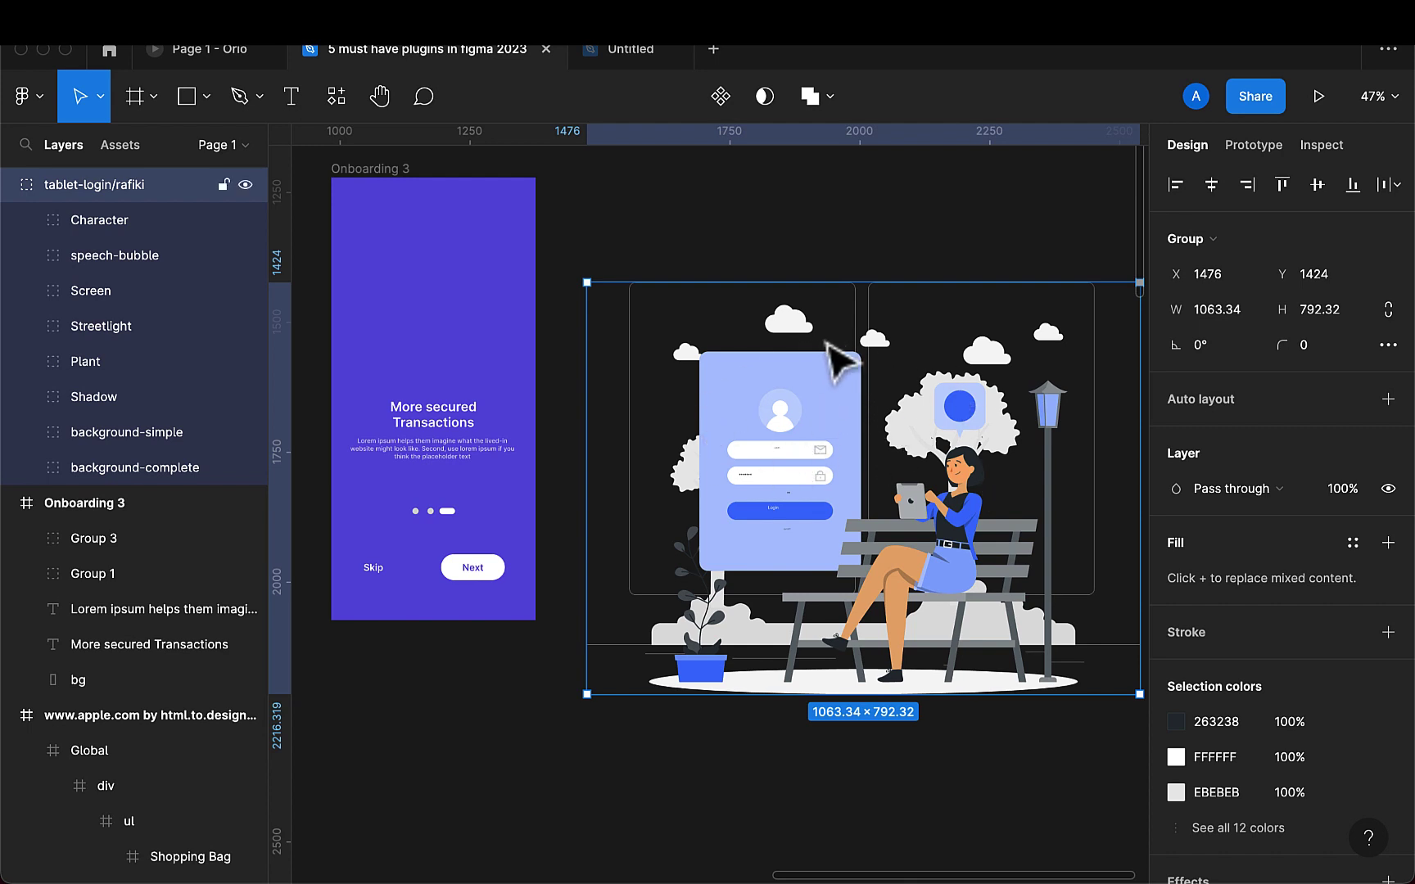
Step: Hide the speech-bubble, Shadow, Plant and Streetlight layers of the tablet-login/rafiki illustration
left_click(118, 262)
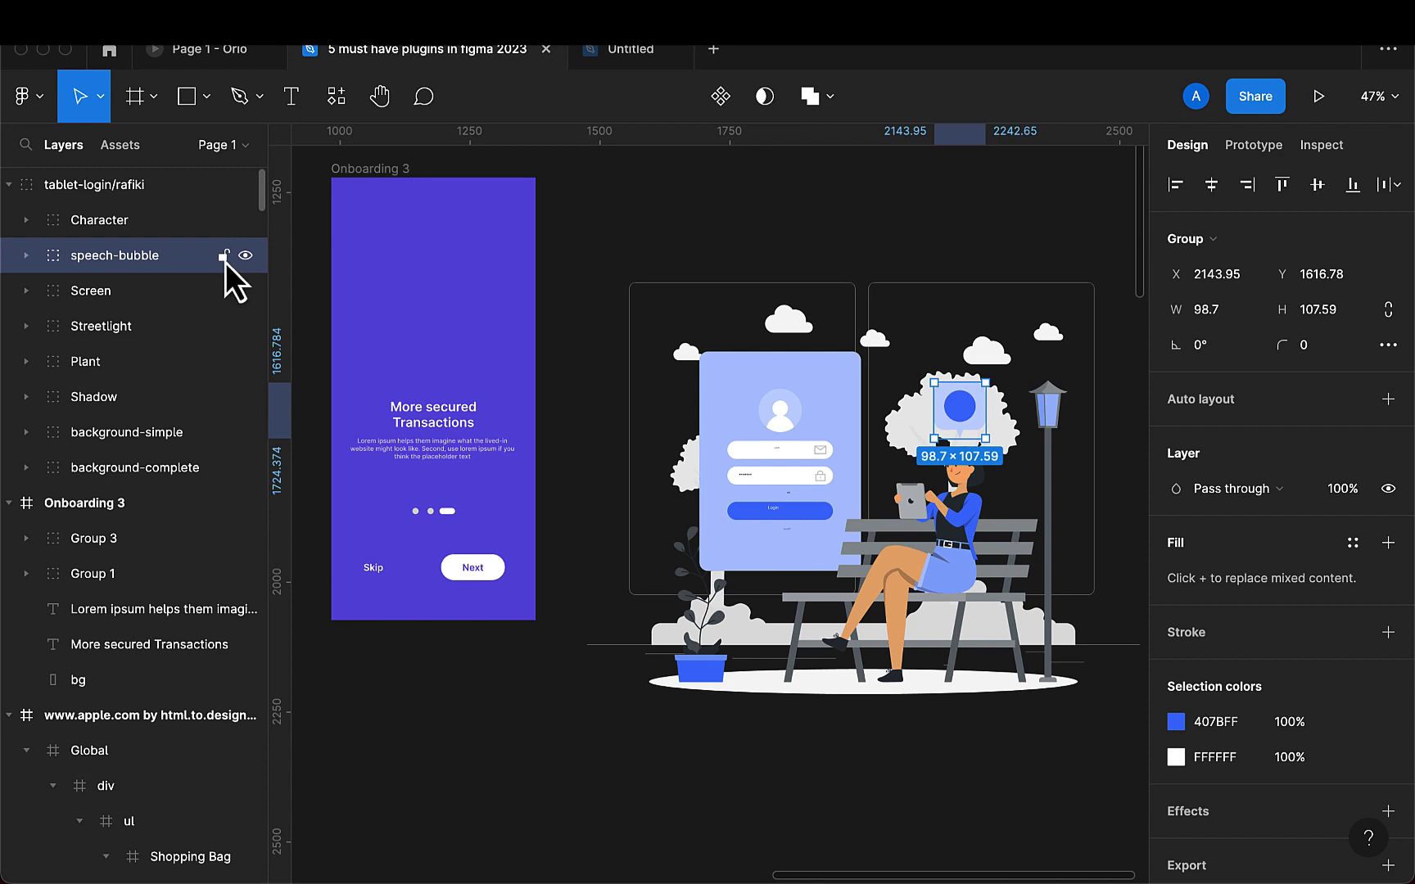
left_click(246, 255)
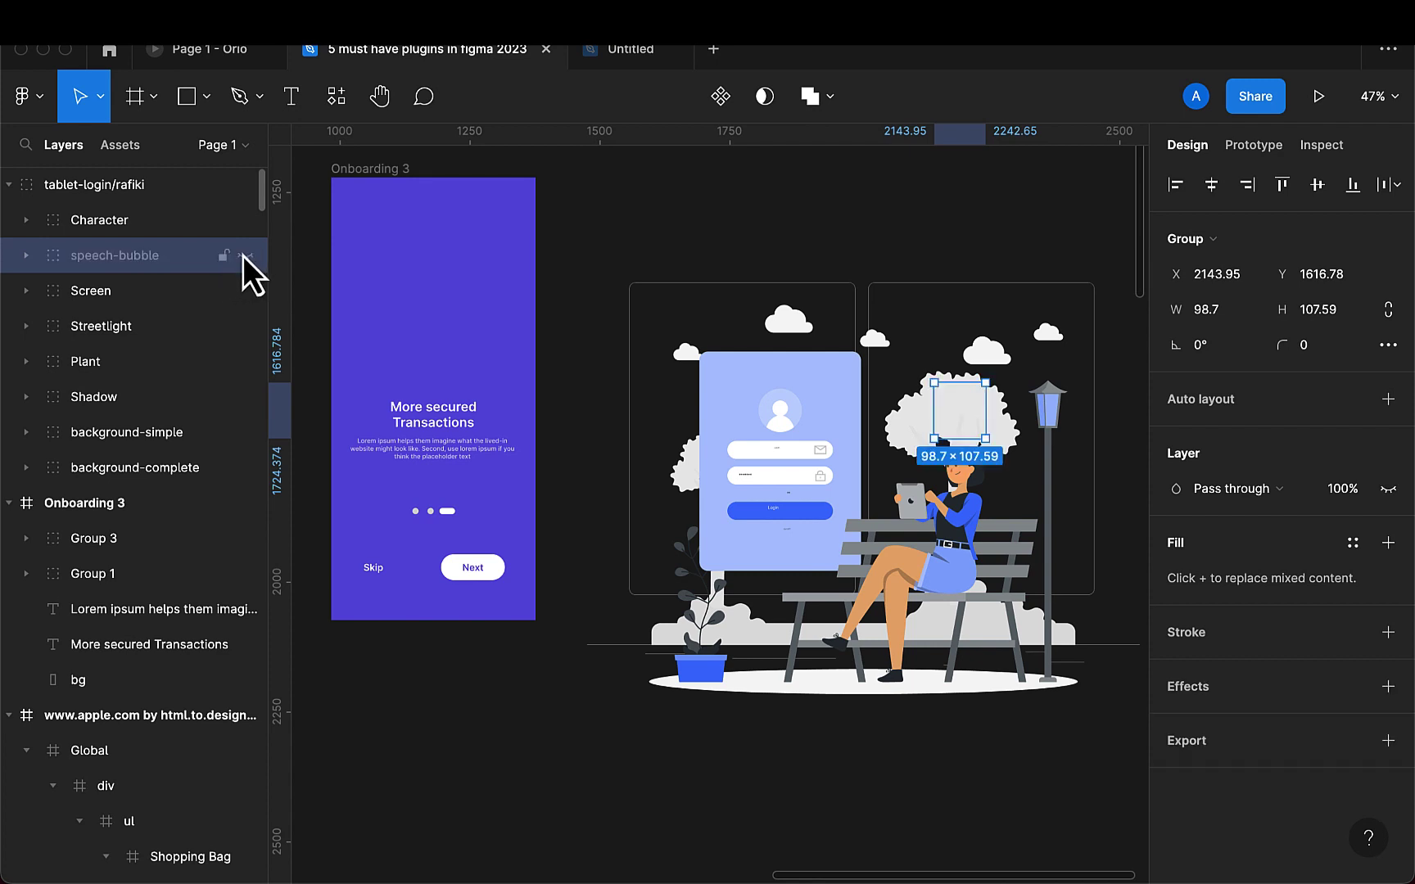
left_click(144, 411)
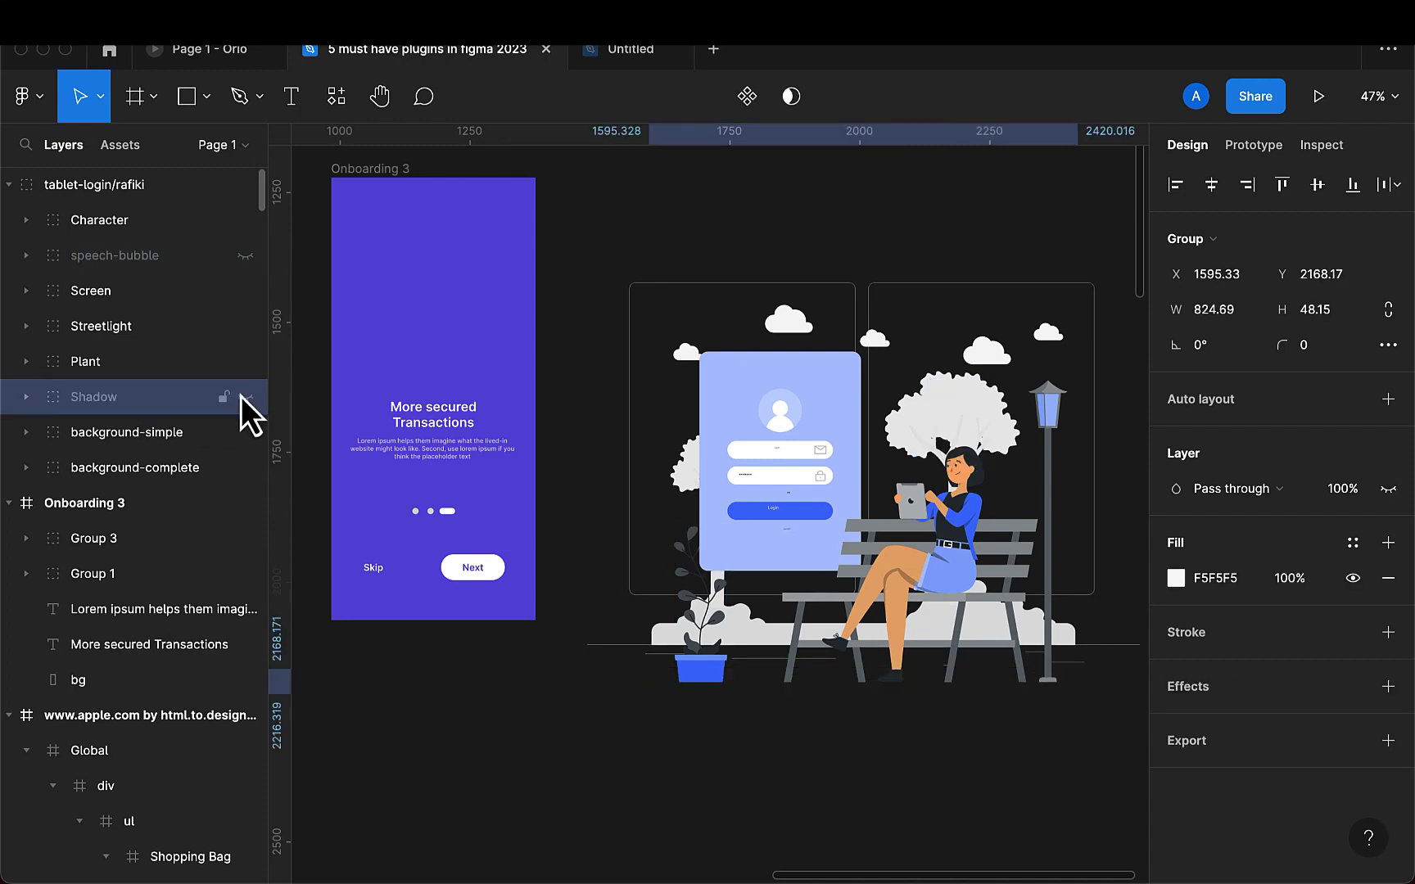
left_click(197, 361)
left_click(246, 362)
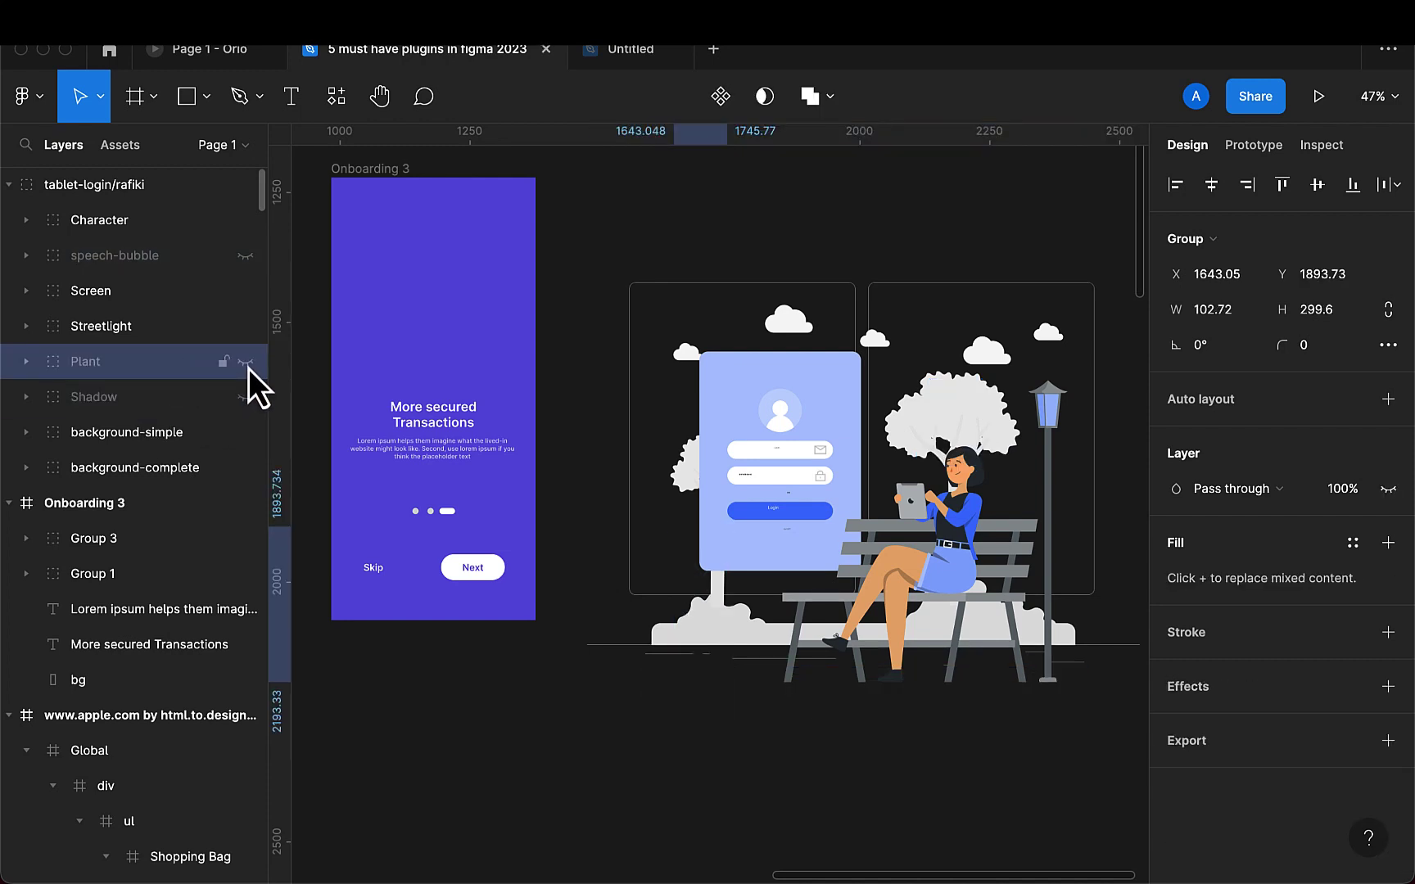
left_click(144, 326)
left_click(246, 326)
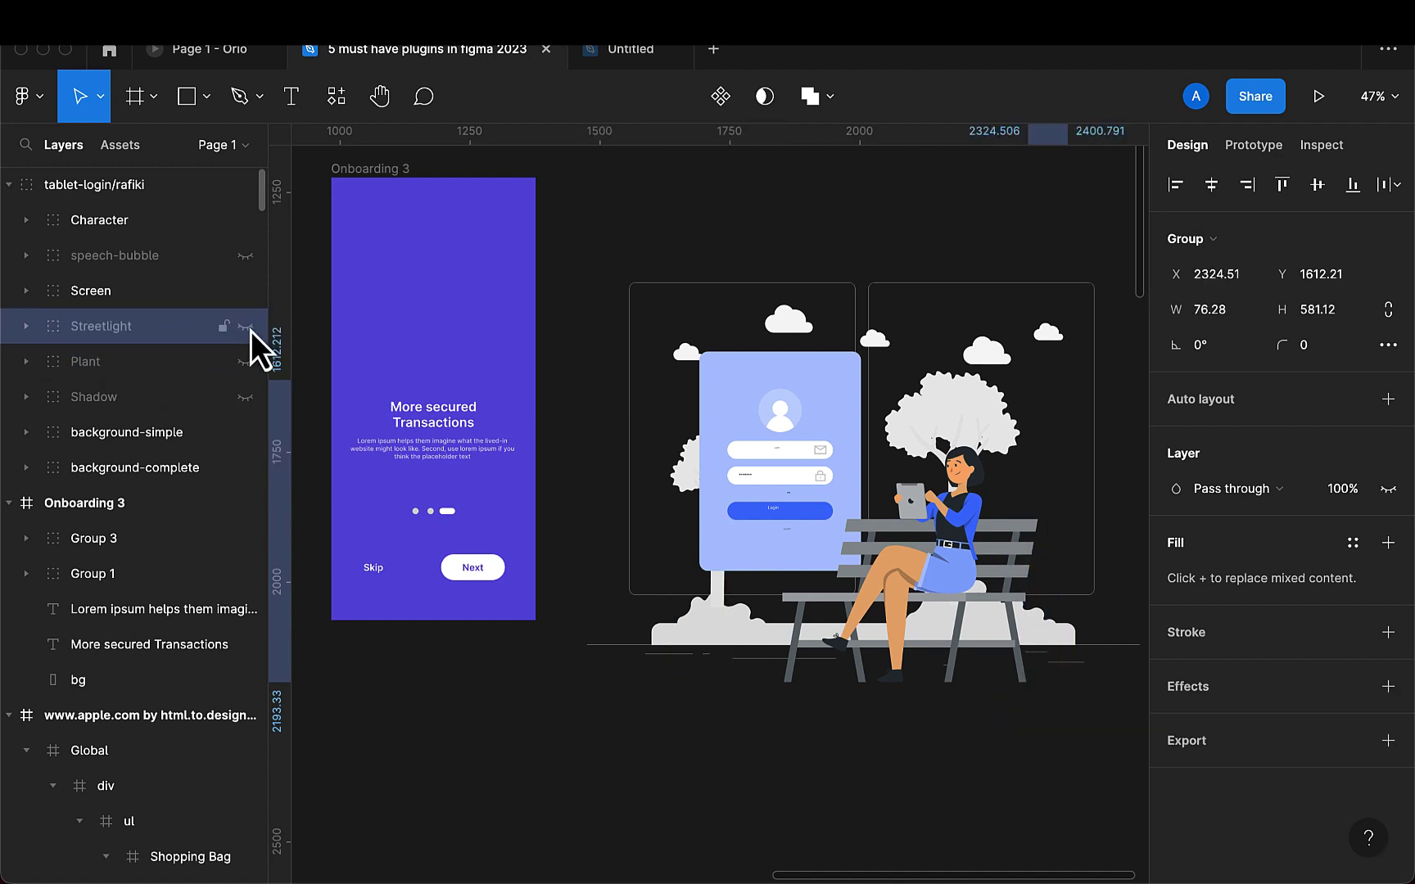
Step: Scale the whole tablet-login/rafiki group down to about 331 × 239 and cut it from the canvas
left_click(798, 670)
left_click(115, 184)
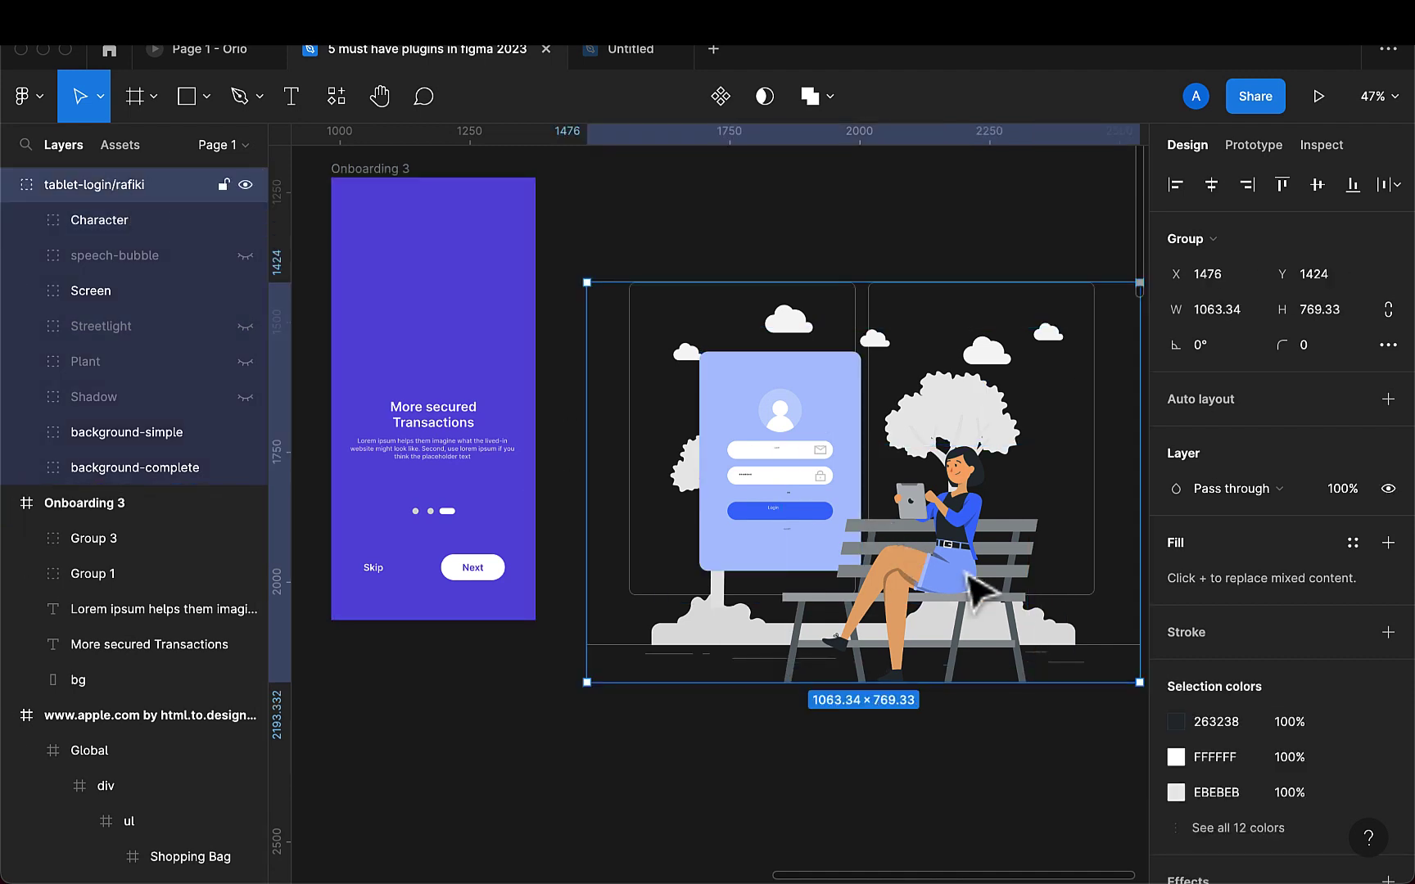
scroll(1052, 667, "right", 3)
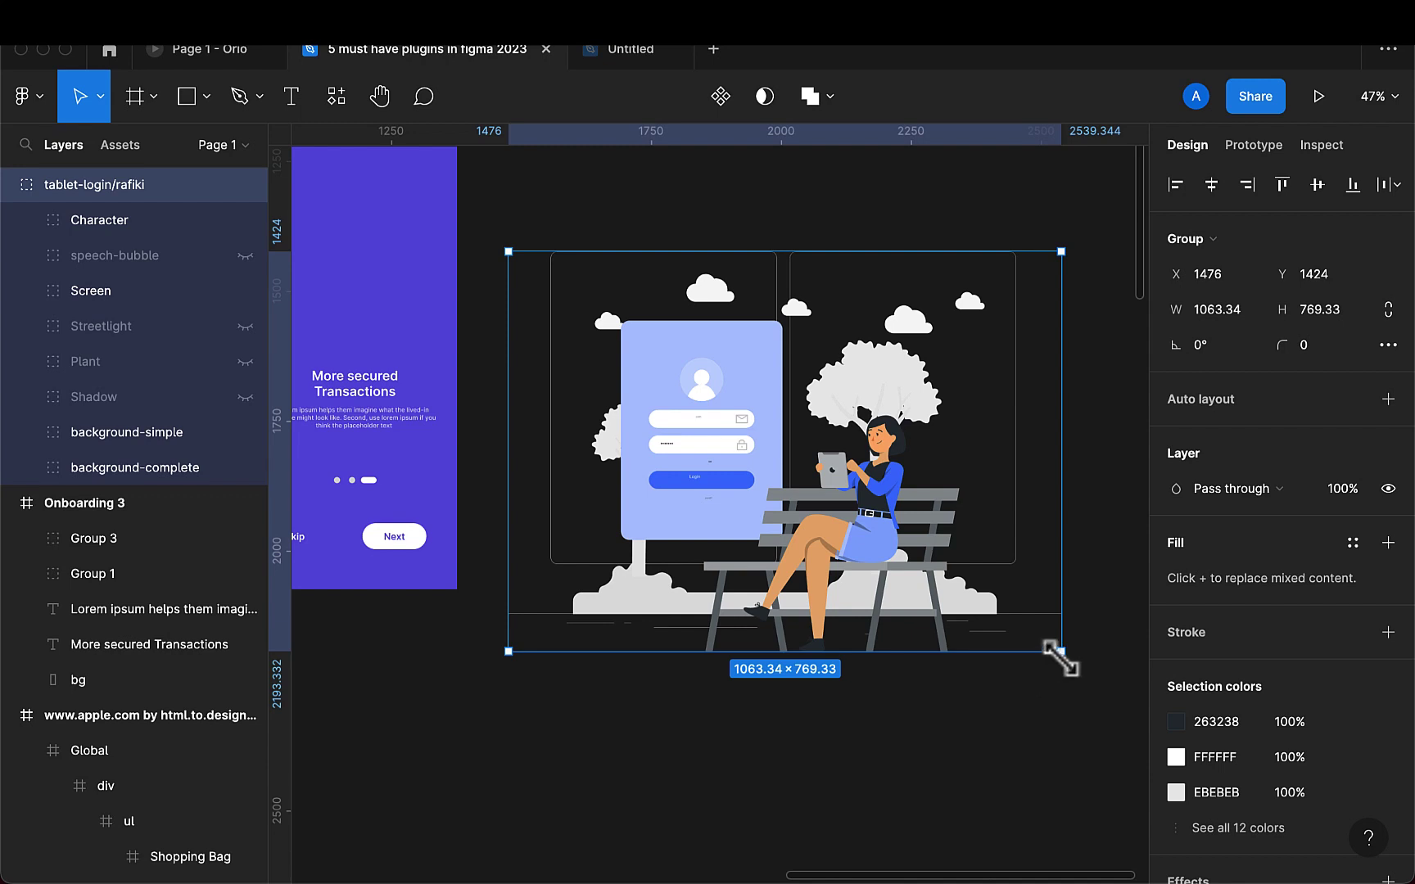
left_click_drag(1062, 658, 870, 469)
key("Delete")
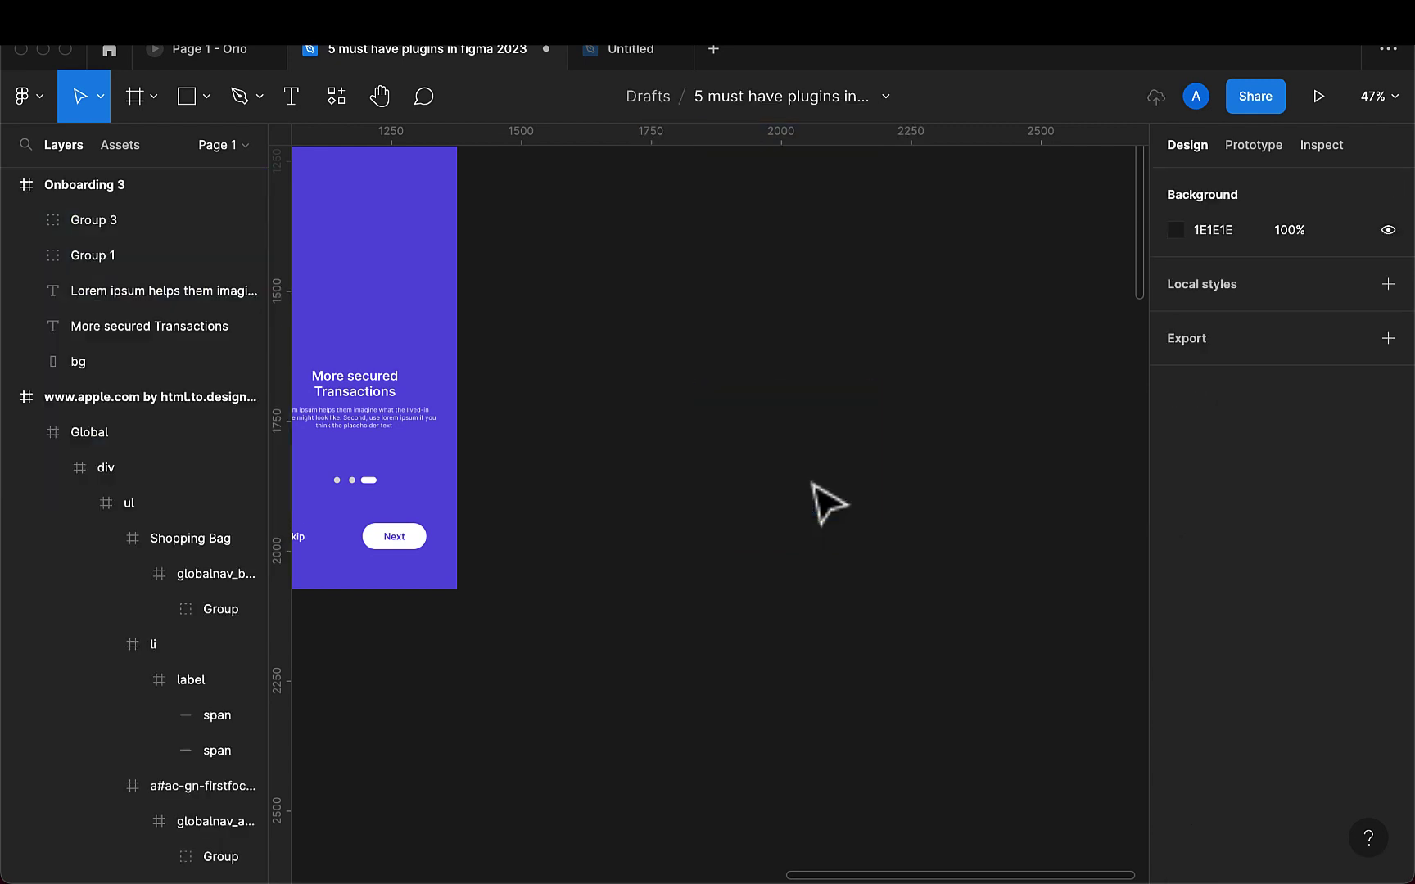
Step: Paste the illustration into the Onboarding 3 frame and place it above the heading at X 30, Y 110
scroll(811, 498, "left", 2)
scroll(811, 499, "up", 2)
left_click(414, 200)
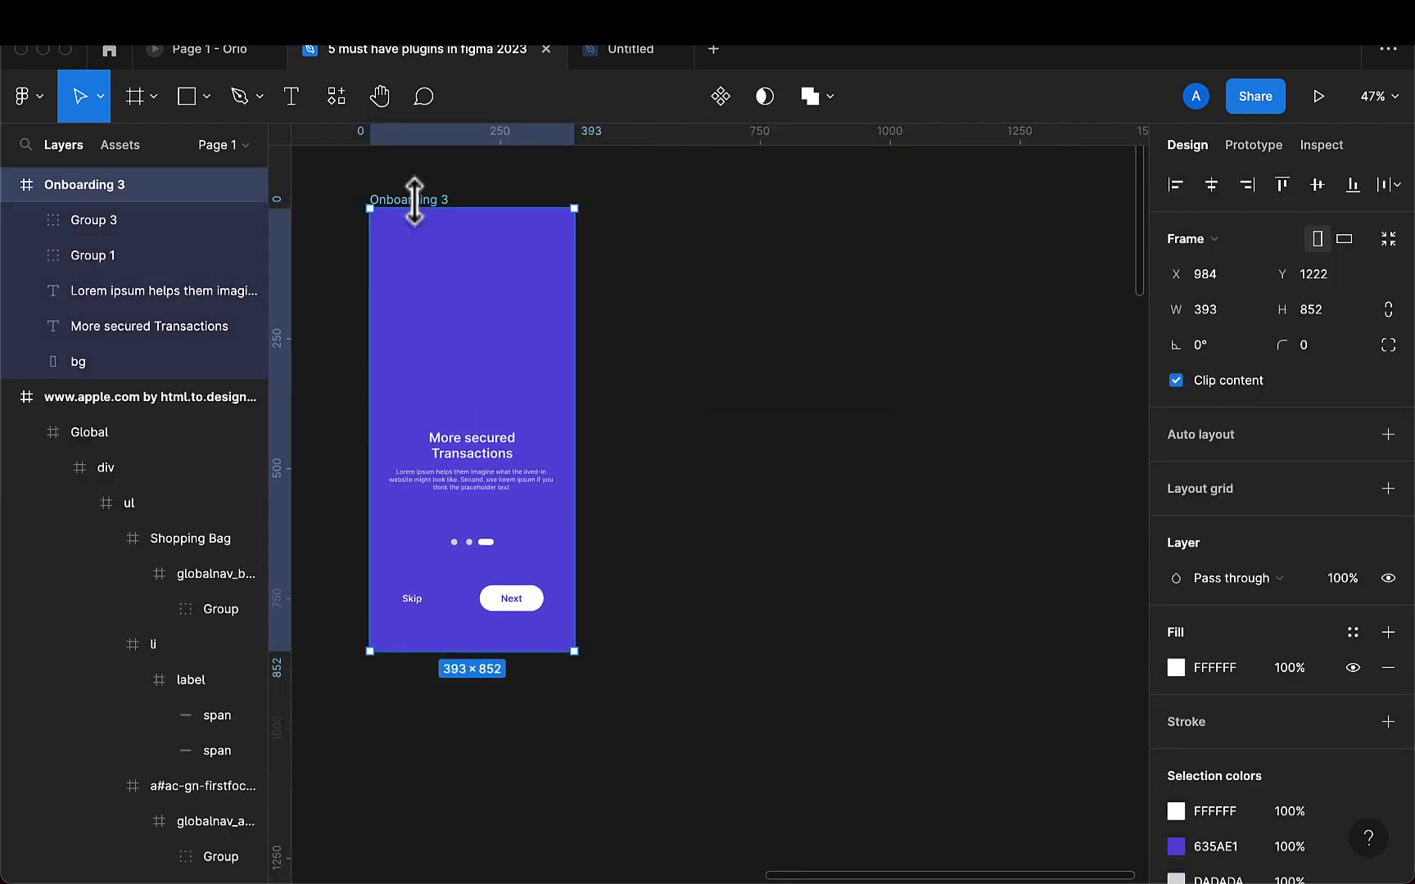
key("super+v")
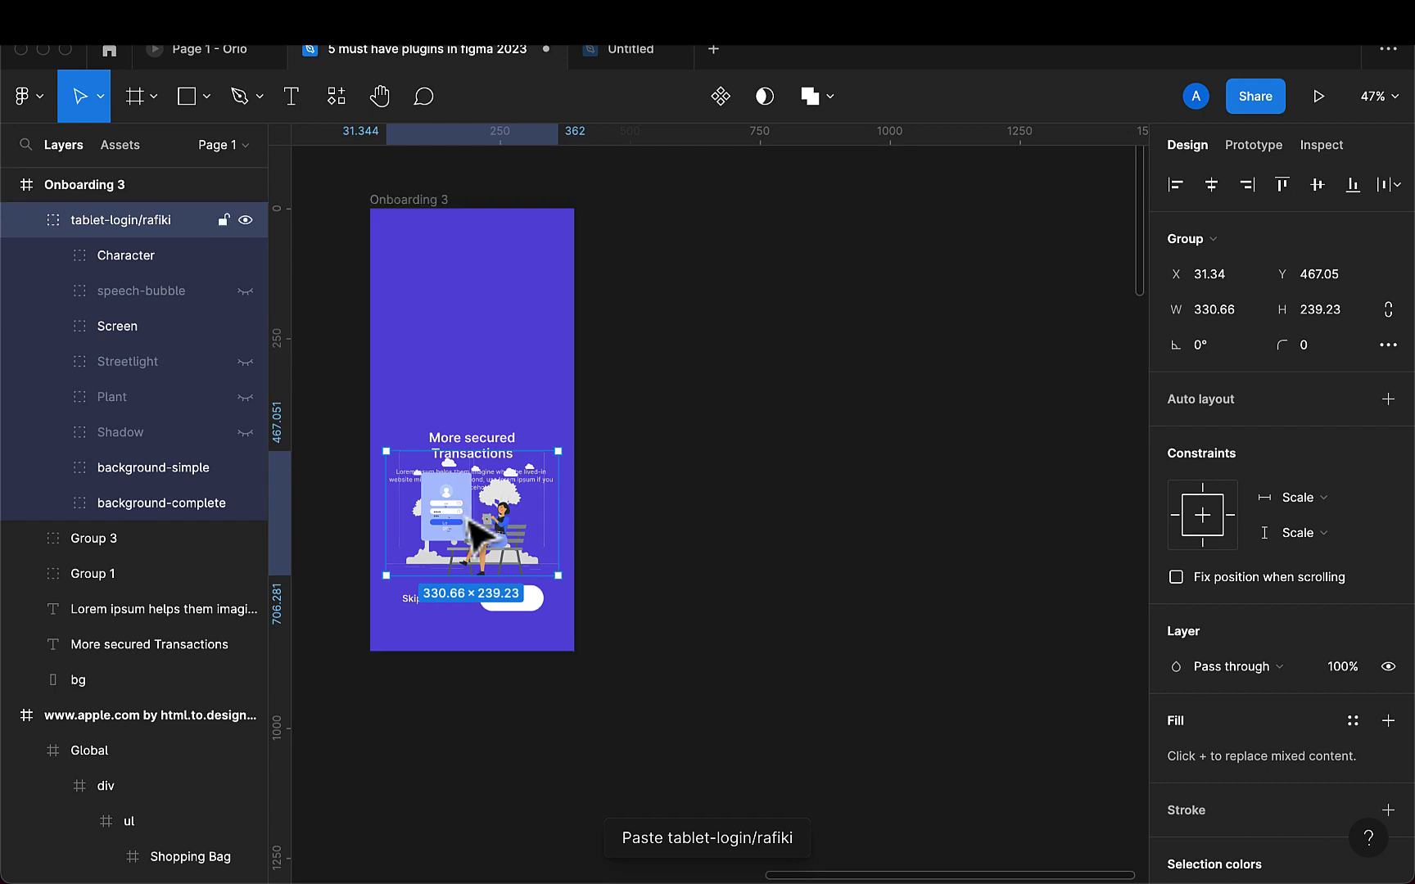
left_click_drag(465, 382, 468, 334)
scroll(475, 340, "up", 5)
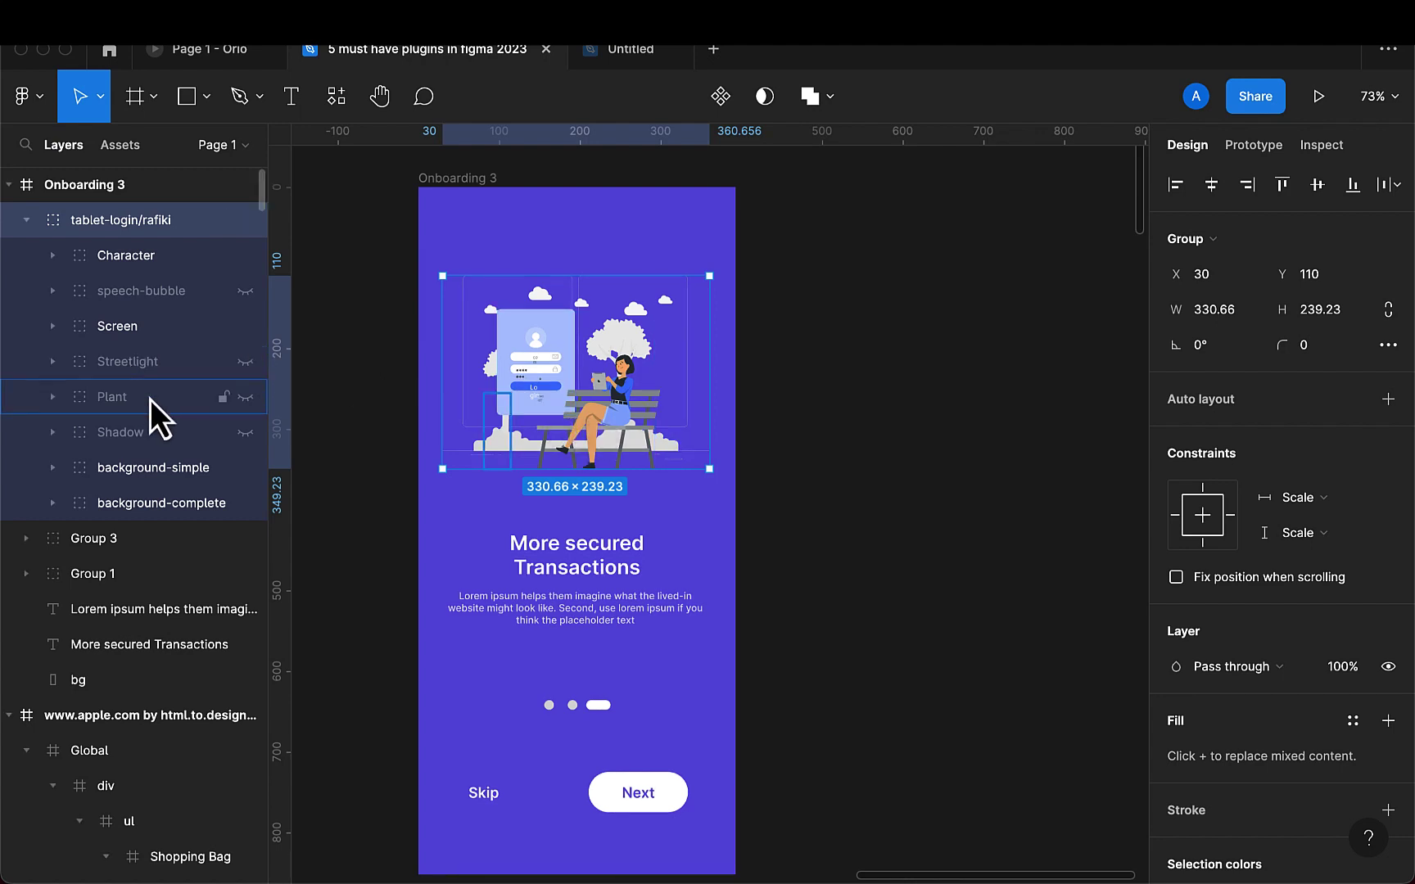
Step: Hide the illustration's background-simple and background-complete layers
left_click(160, 479)
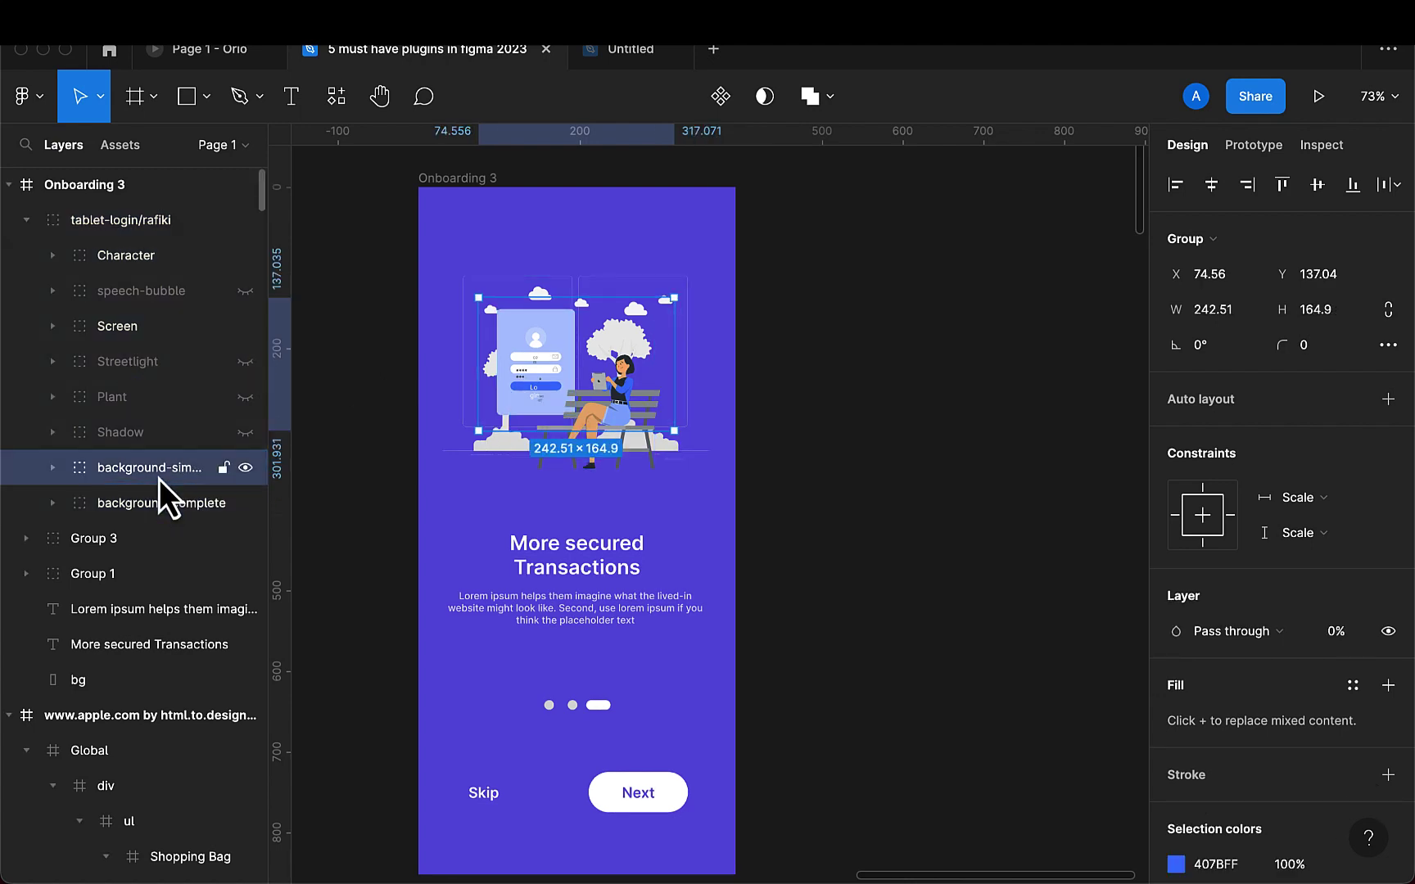
left_click(243, 471)
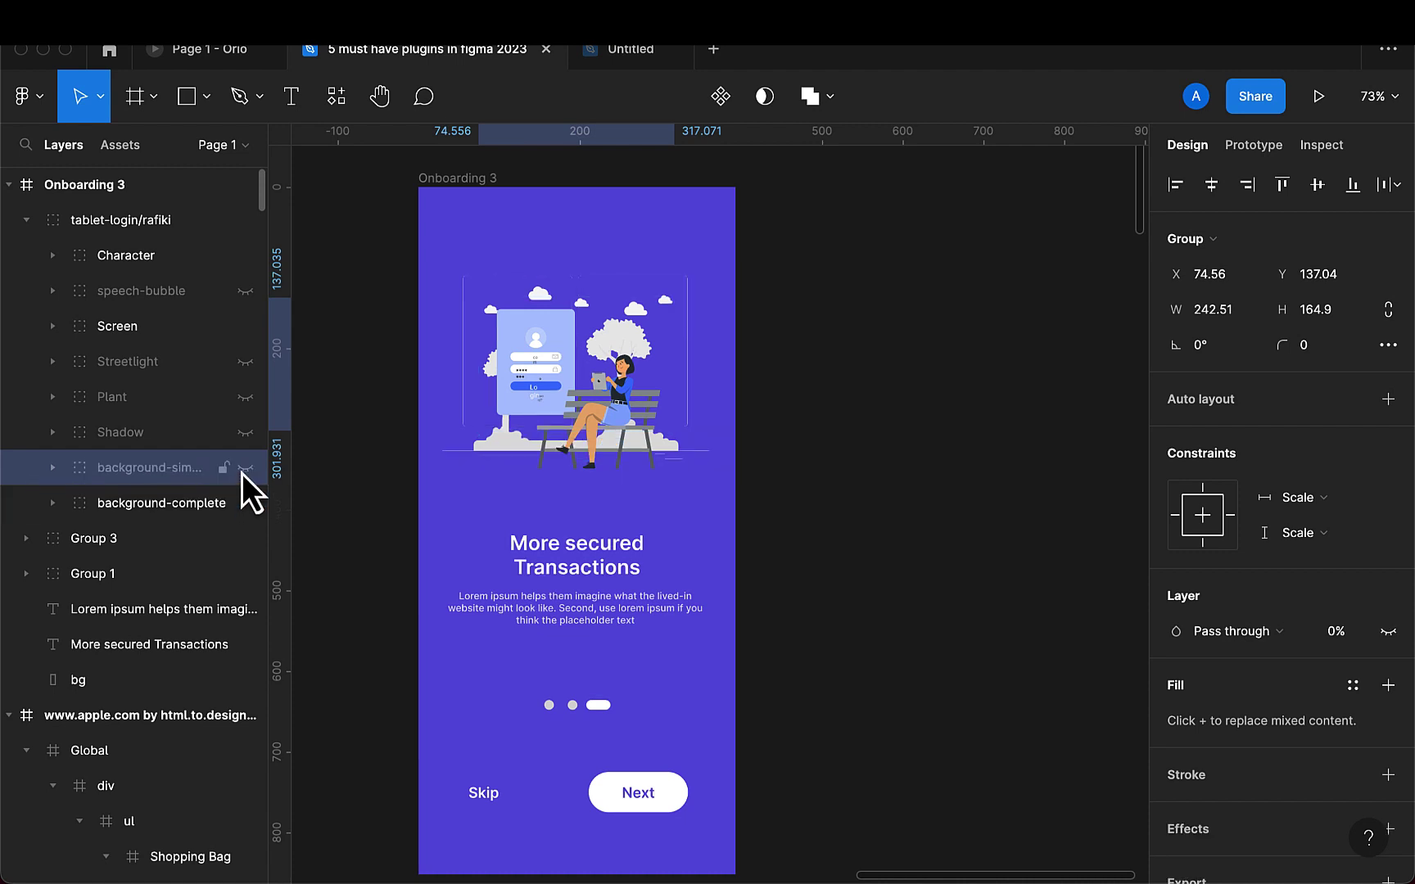
left_click(245, 504)
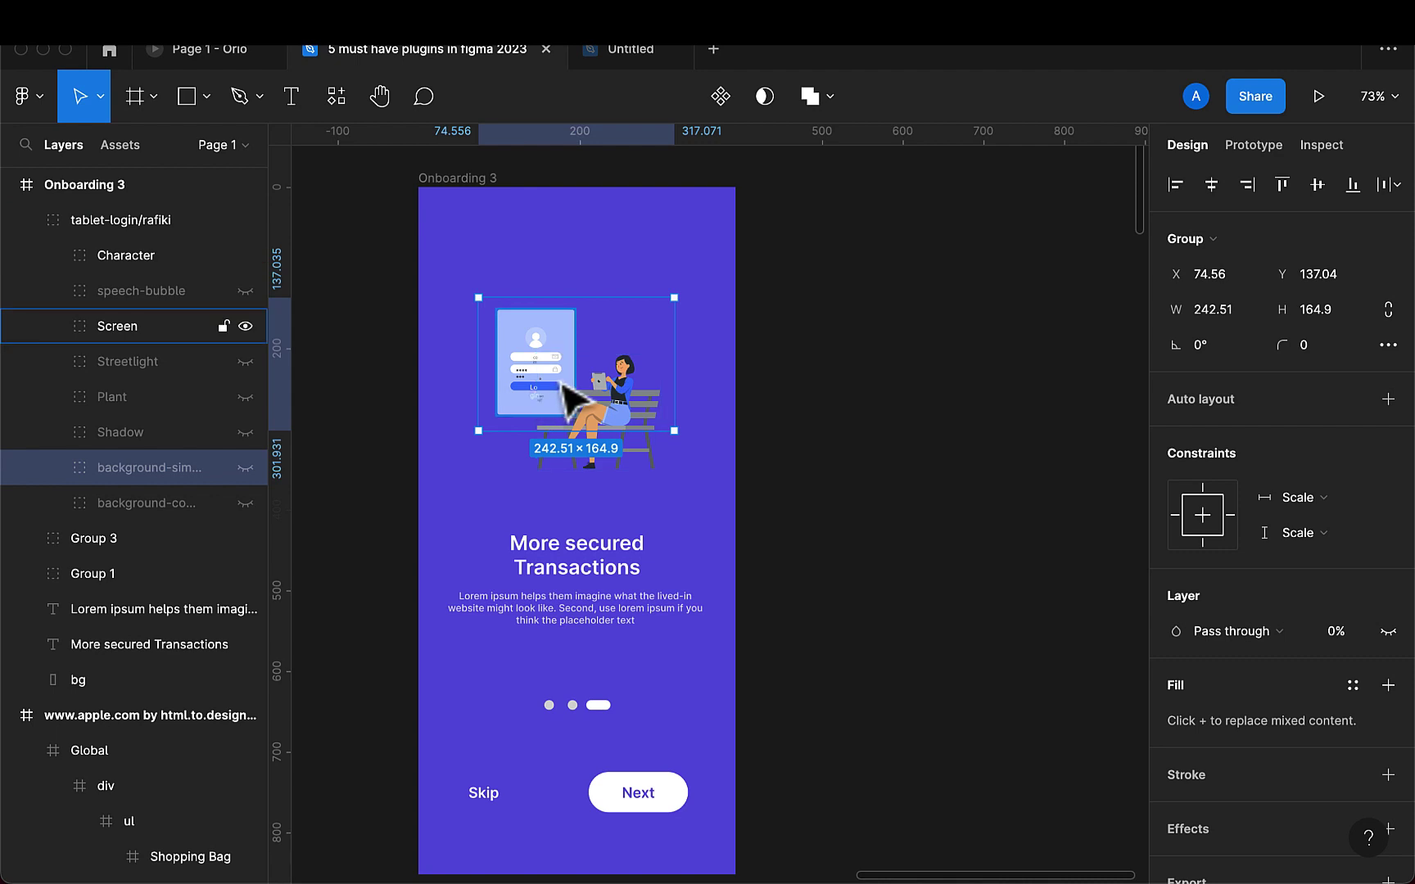
Step: Run the Iconify plugin and search its icon library for "user"
key("shift+i")
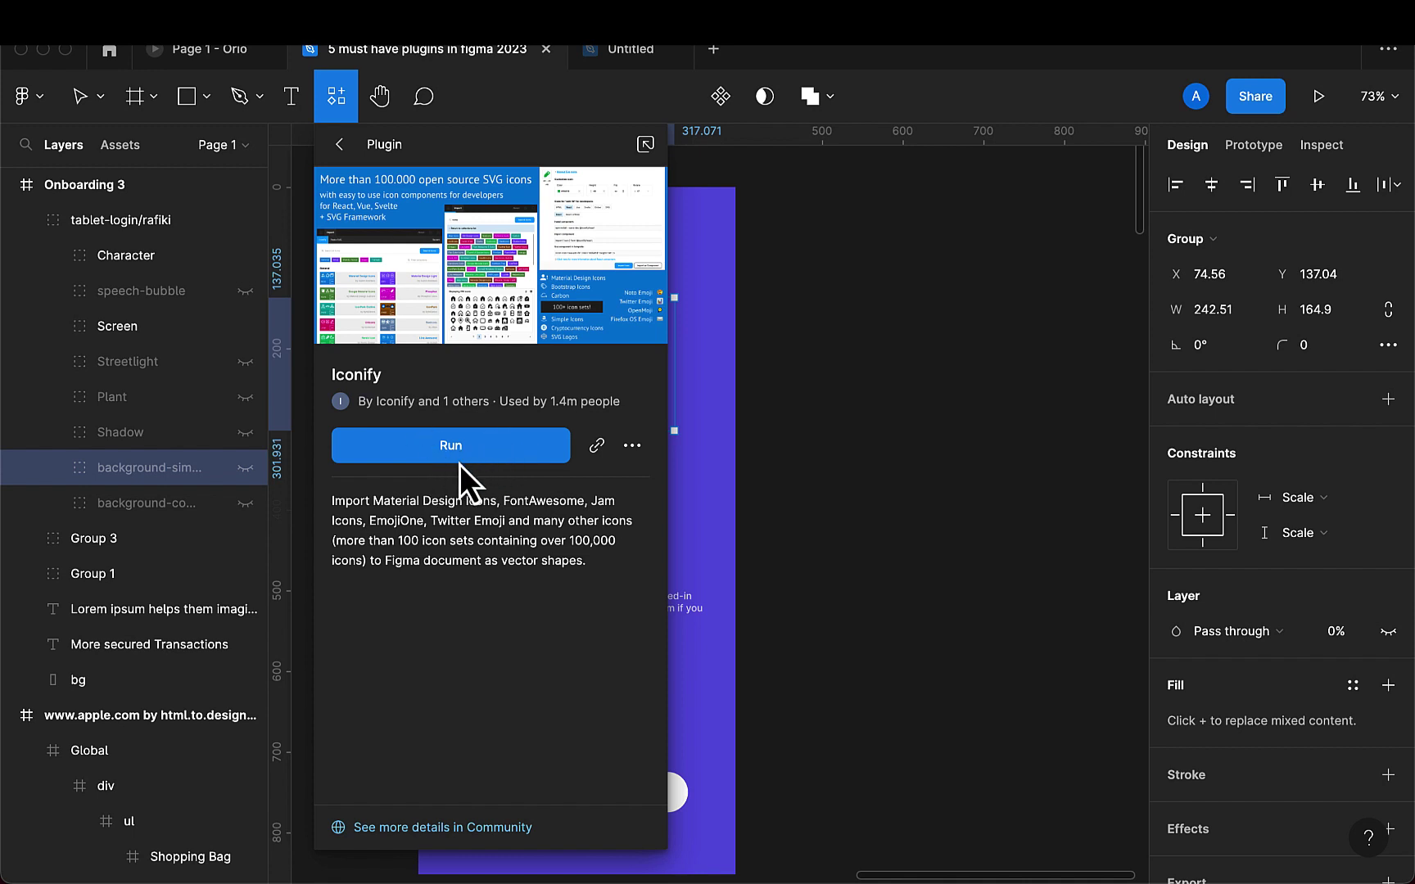
left_click(443, 446)
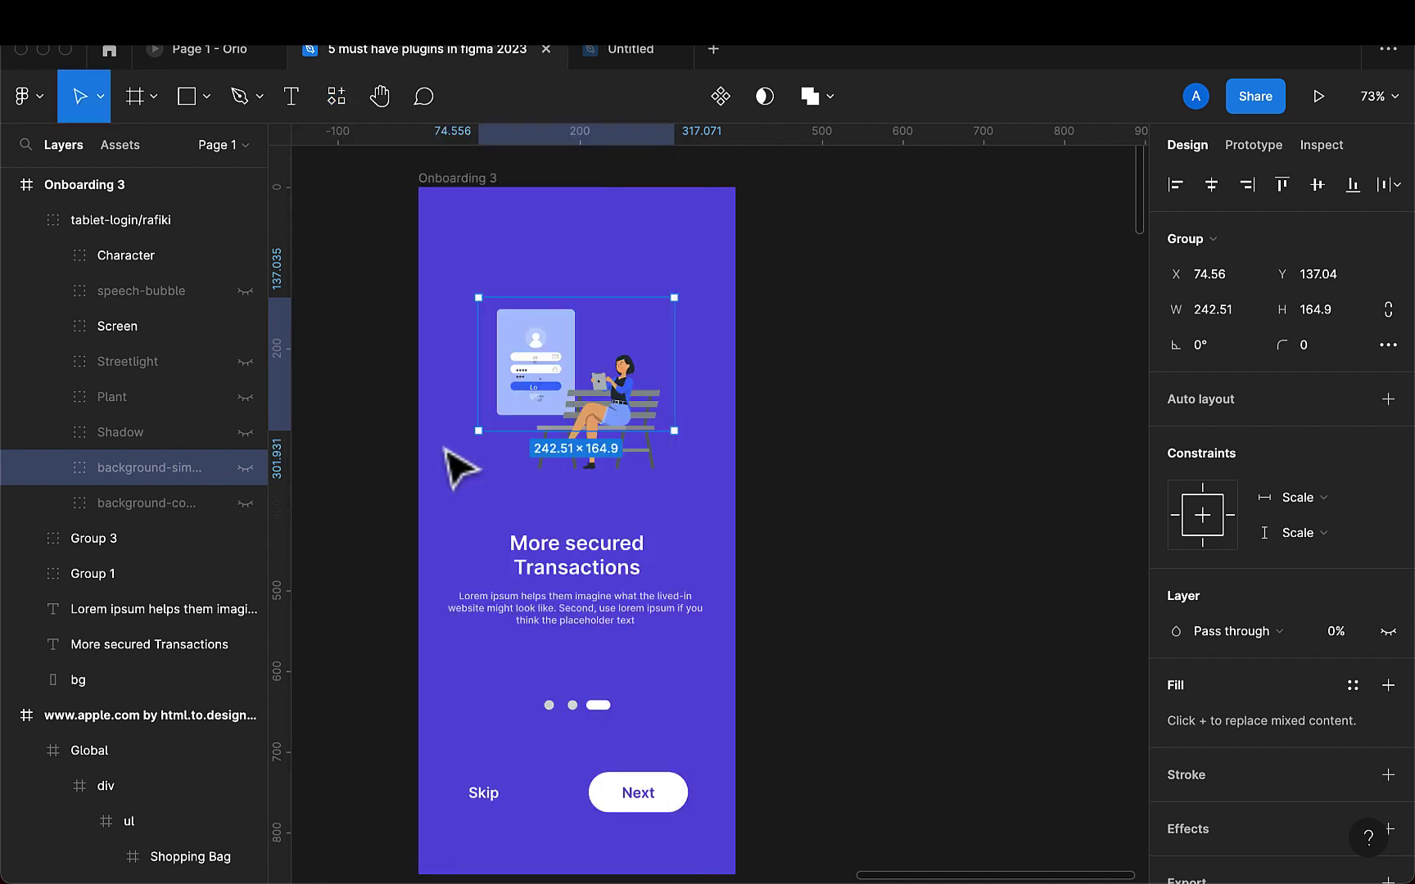
key("super+alt+p")
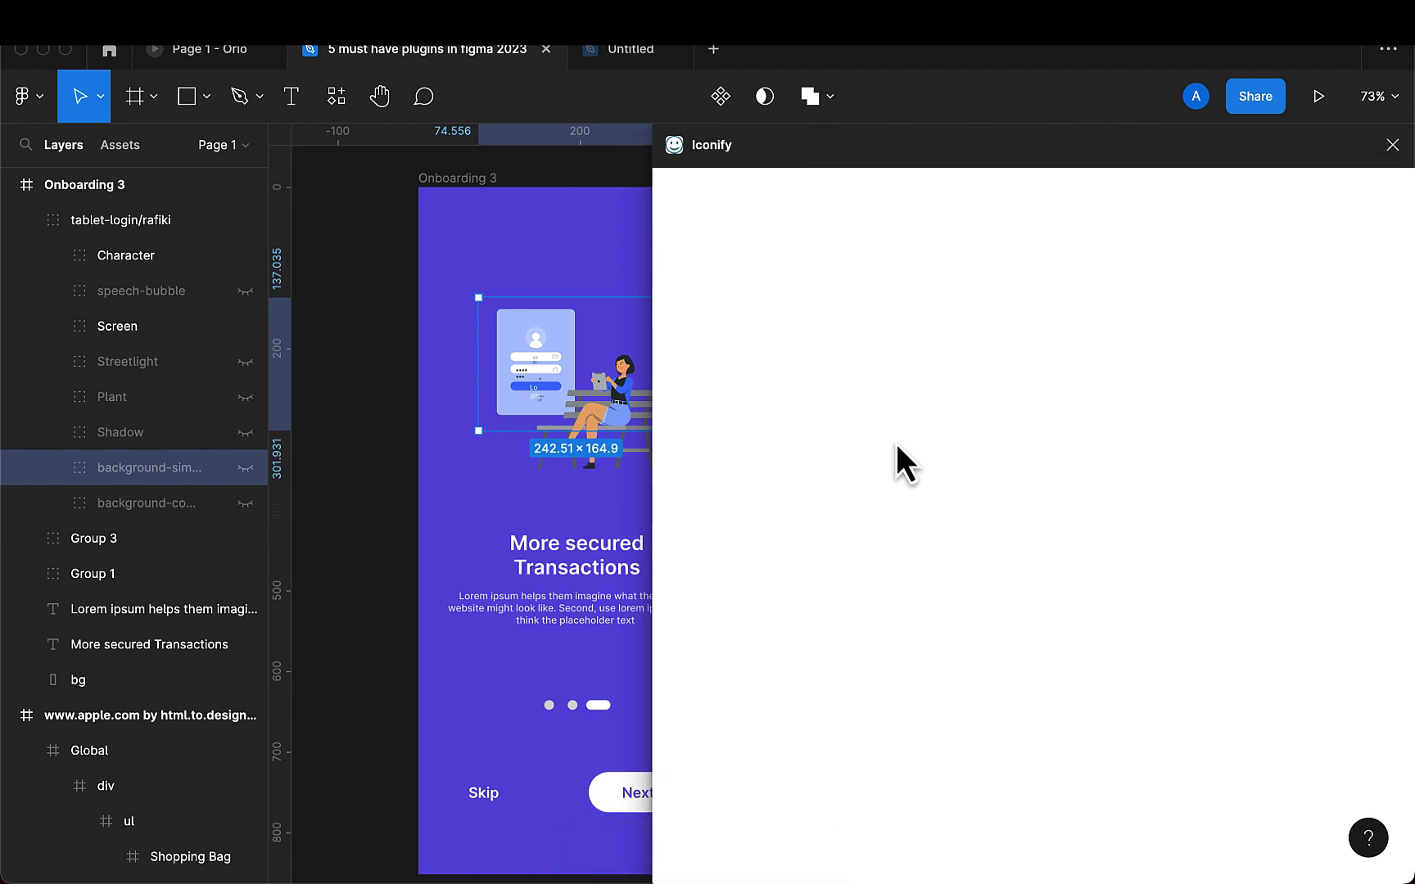
scroll(534, 468, "right", 3)
scroll(533, 468, "down", 1)
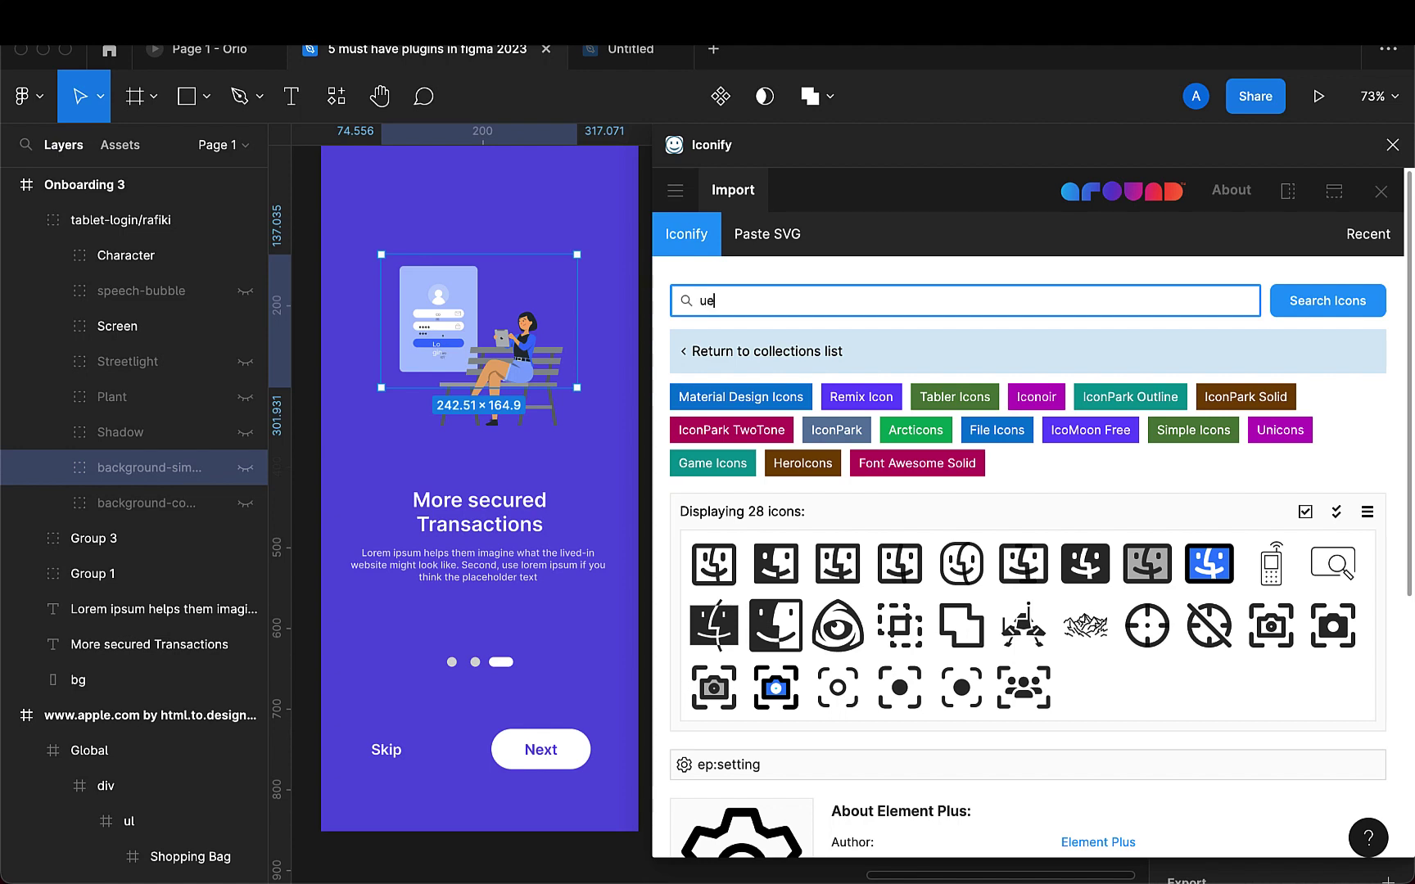
type("r")
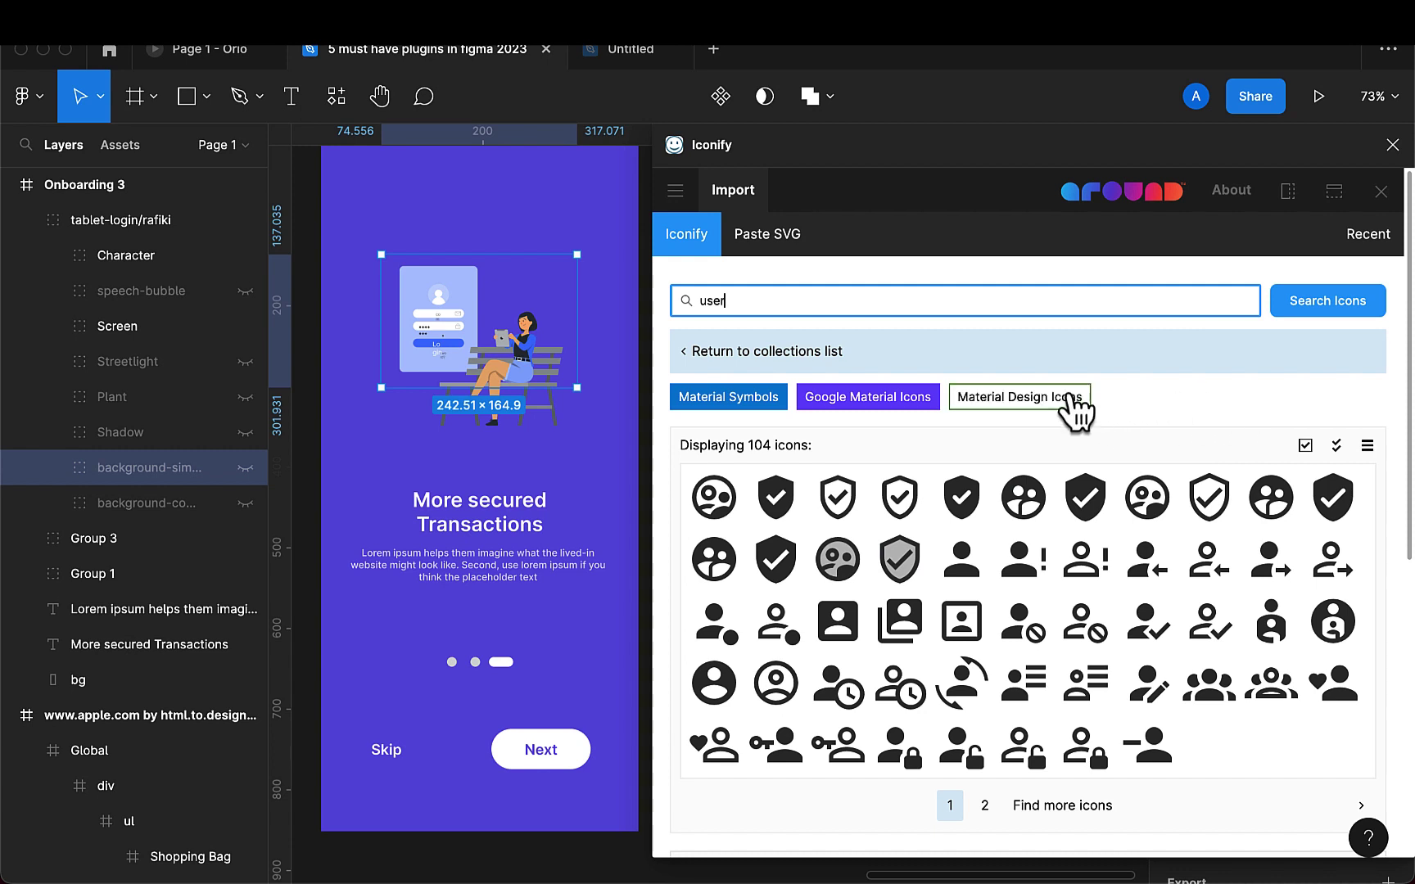
Step: Narrow the user icons to the Google Material Icons collection, look through them and filter by the Action category
left_click(863, 397)
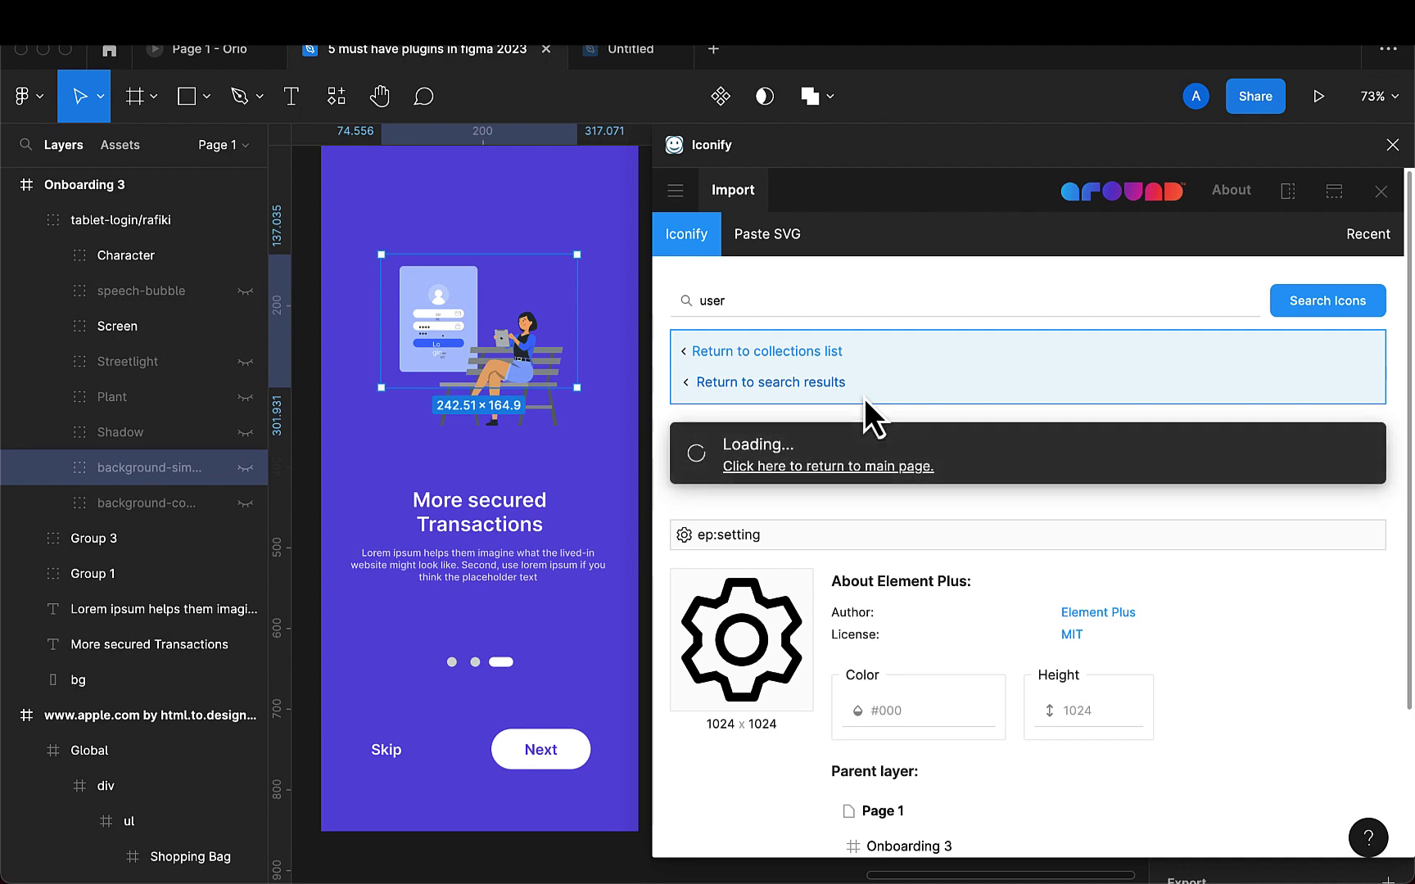
scroll(909, 665, "down", 1)
scroll(910, 665, "down", 5)
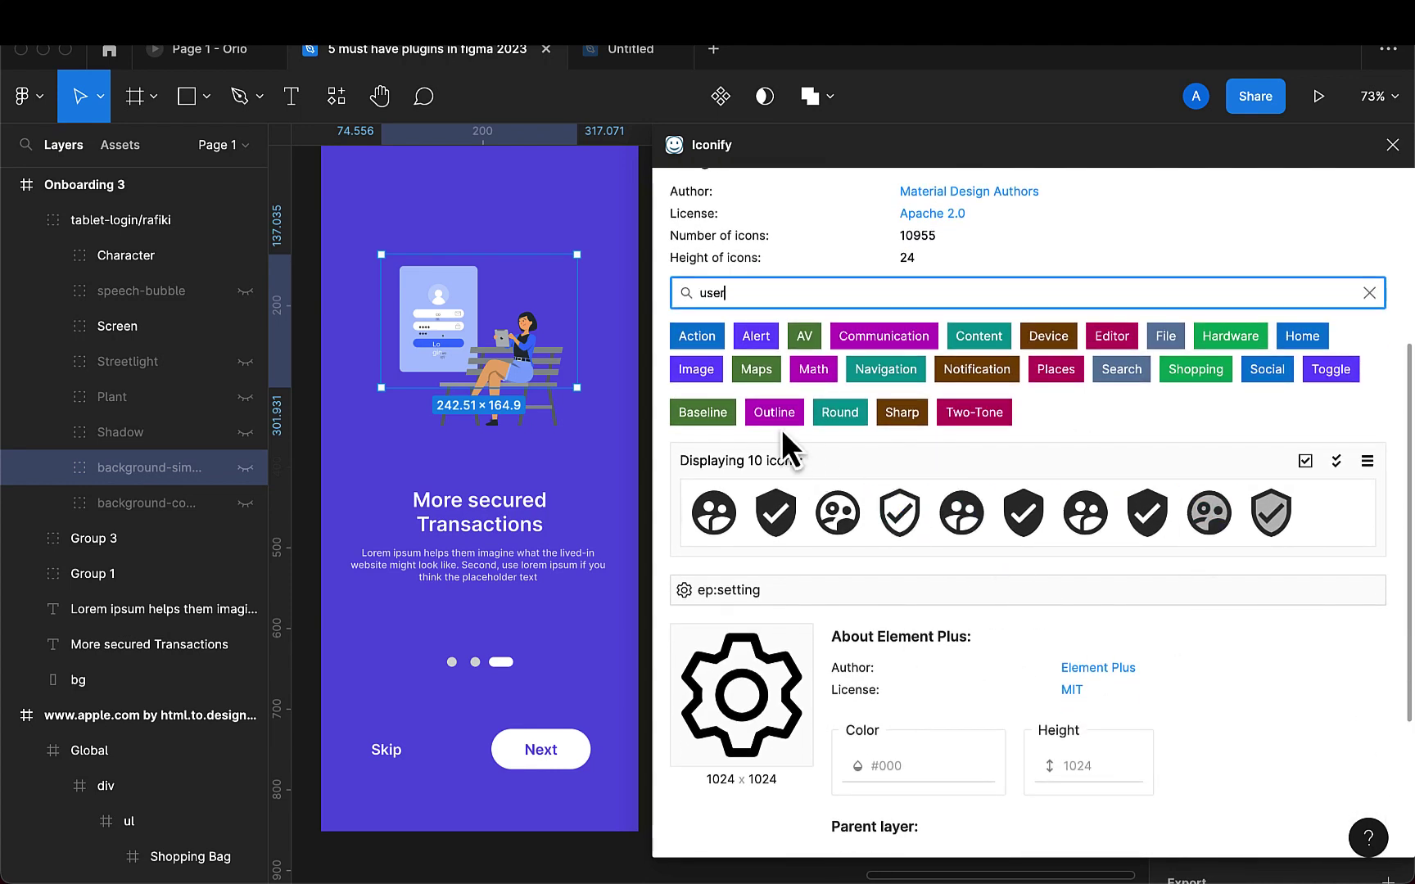
scroll(781, 429, "up", 4)
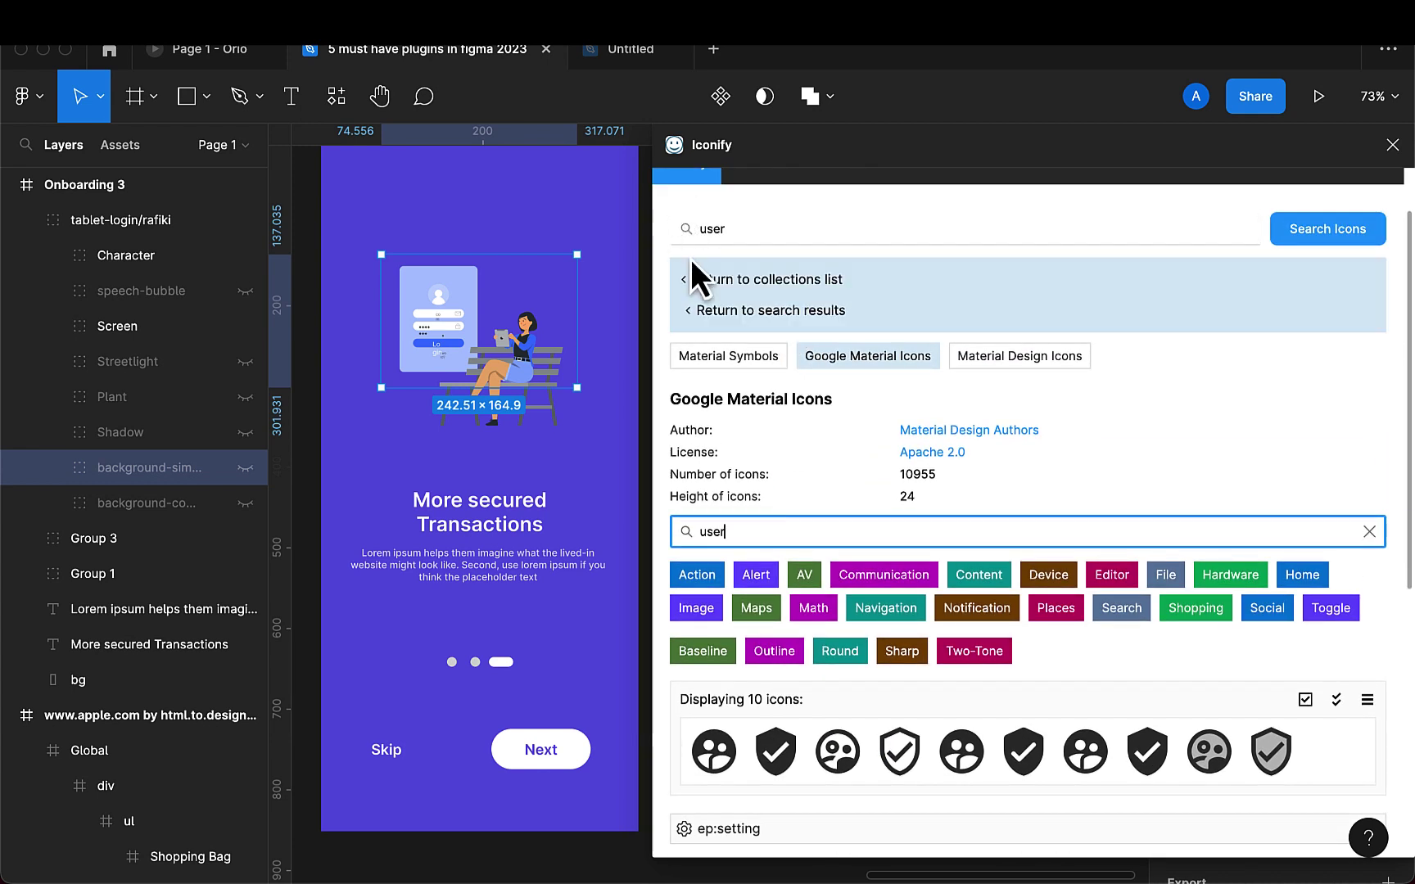
scroll(689, 259, "up", 1)
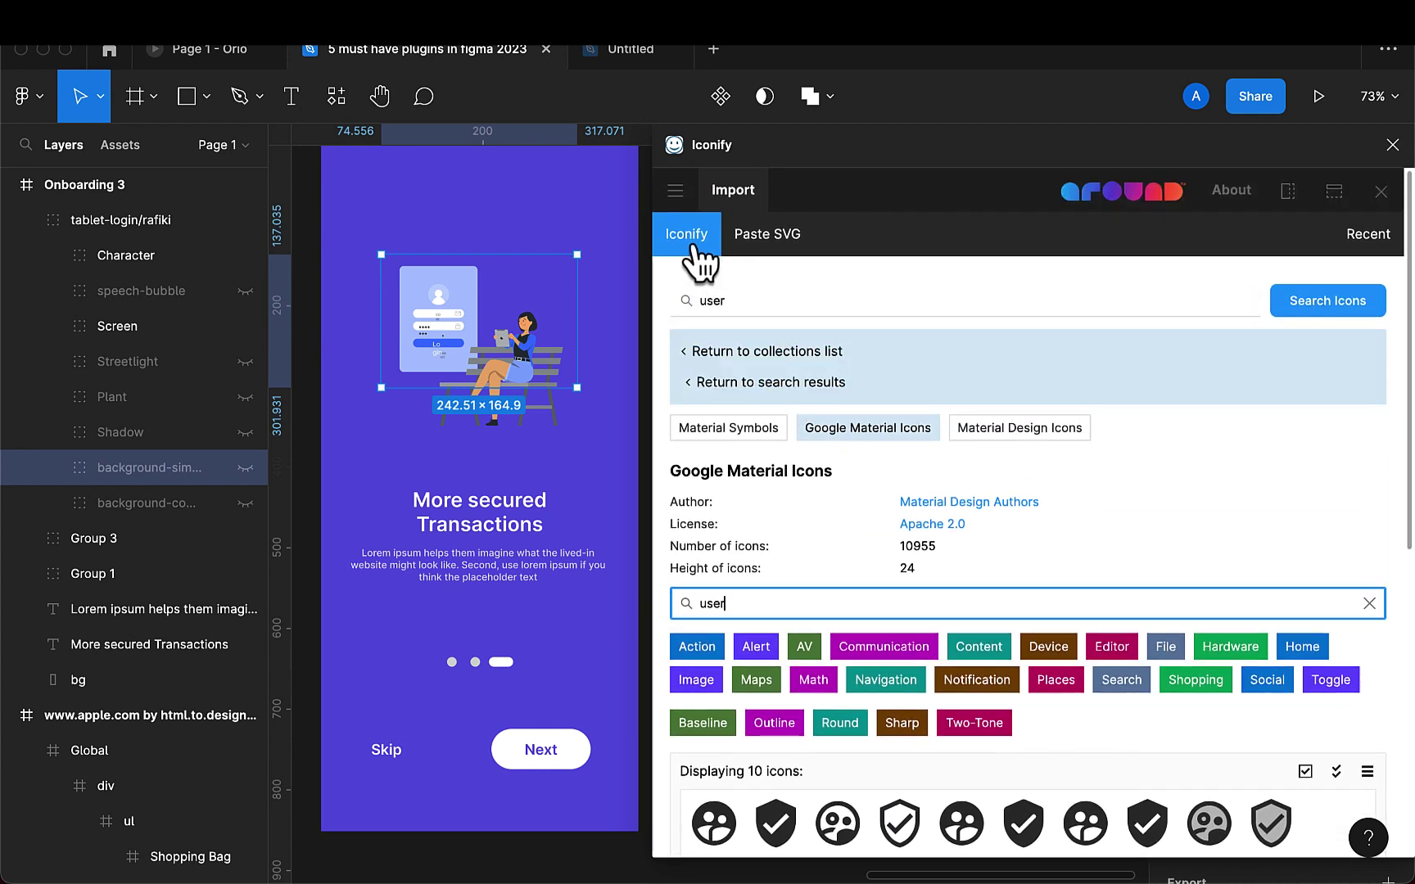
left_click(698, 260)
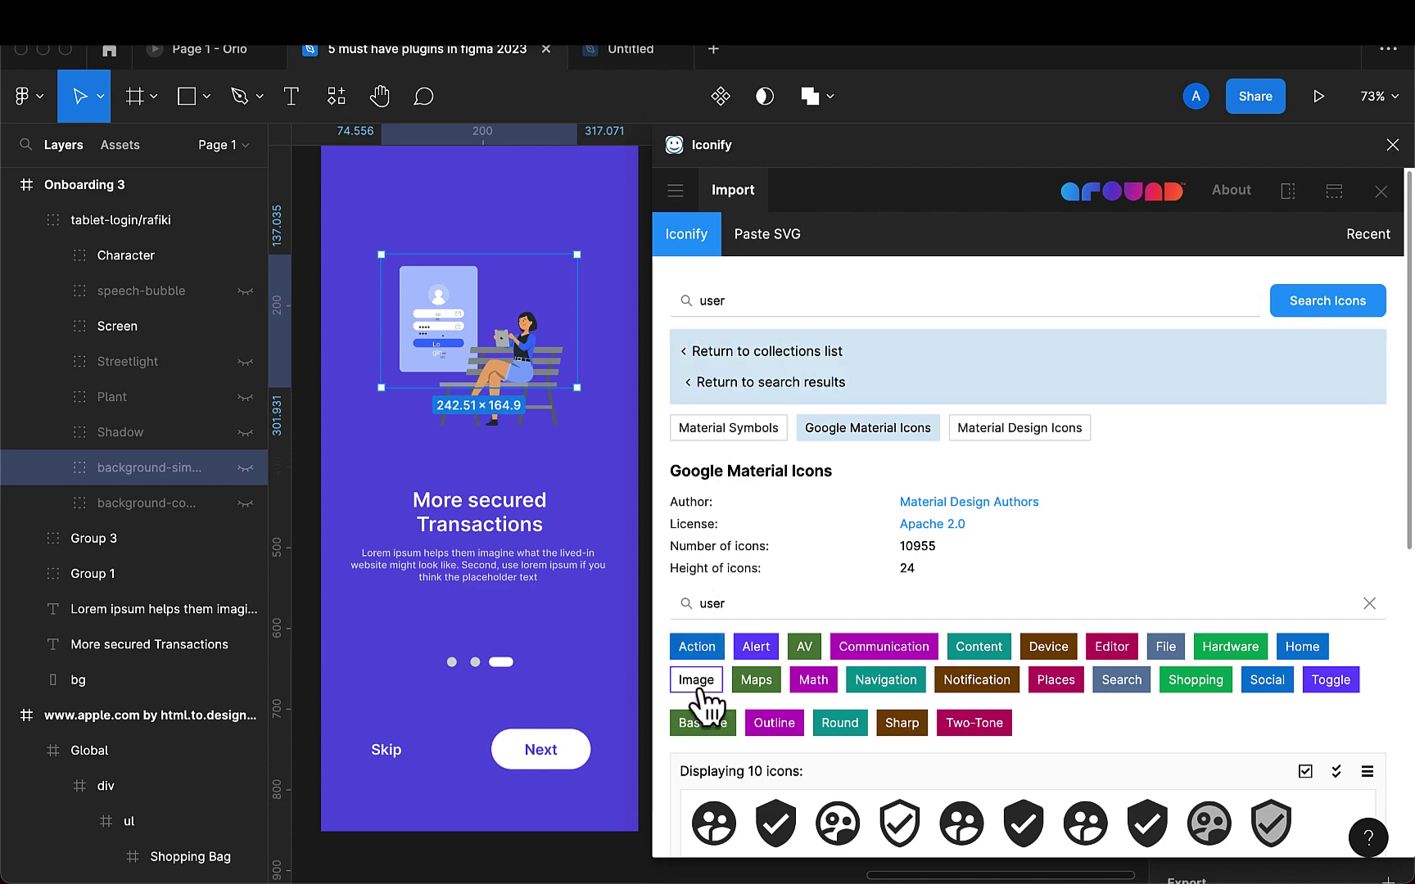
scroll(839, 662, "down", 1)
scroll(839, 661, "down", 2)
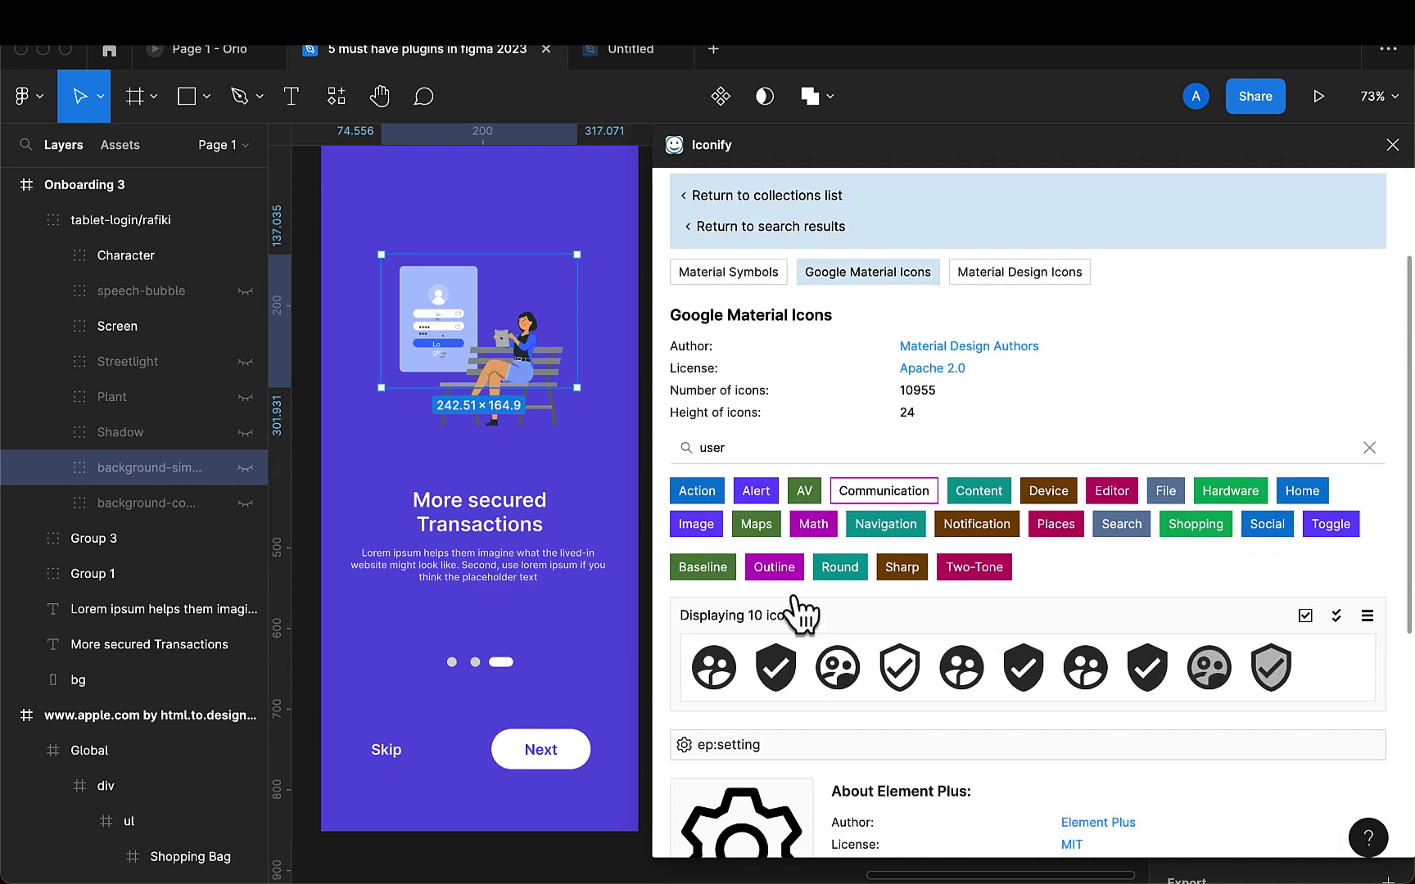
left_click(757, 497)
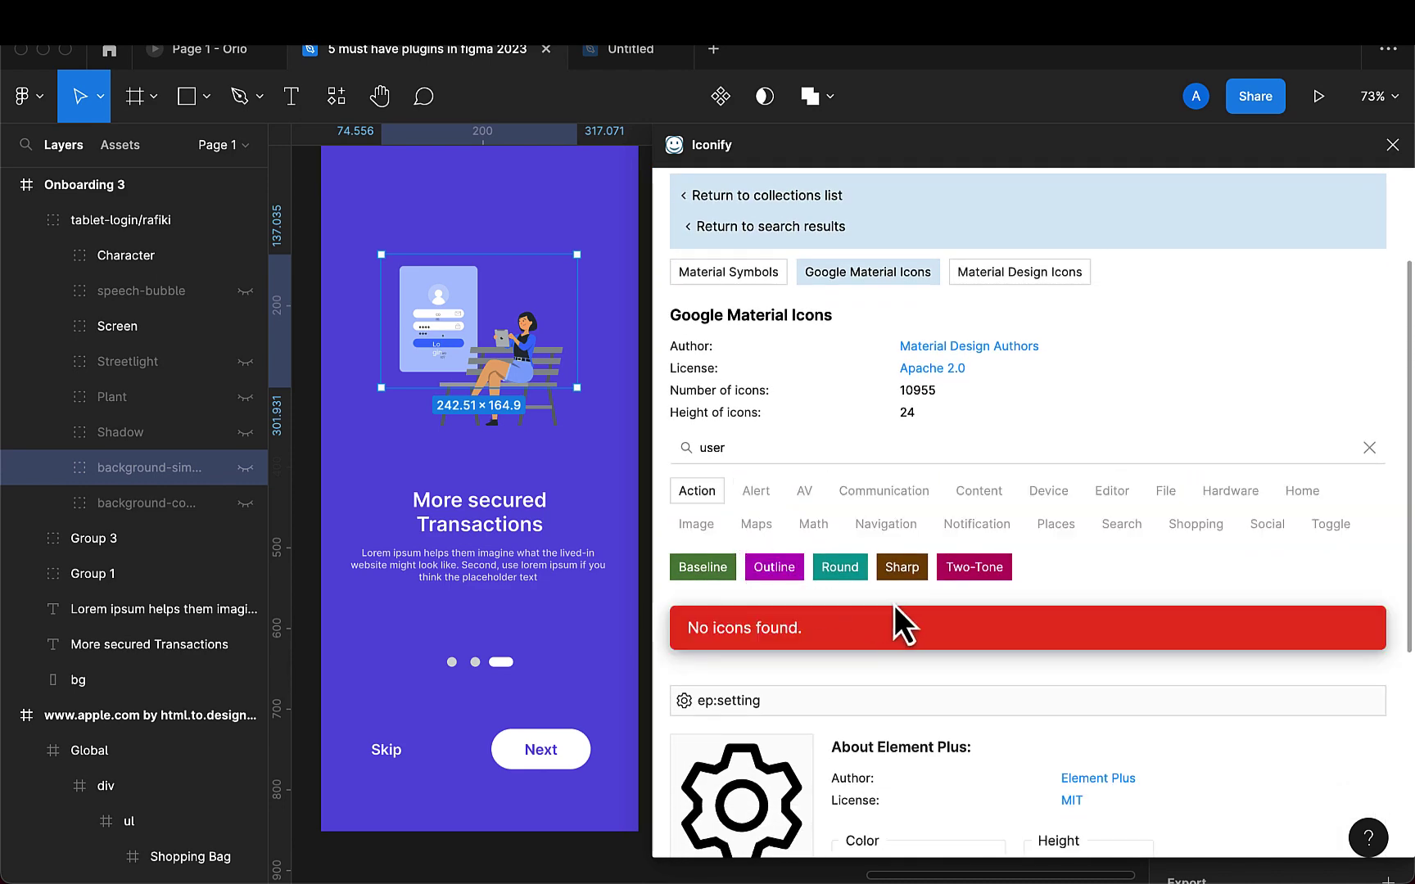
scroll(763, 243, "up", 2)
Step: Search the Iconify library for "cart" icons instead
left_click(791, 294)
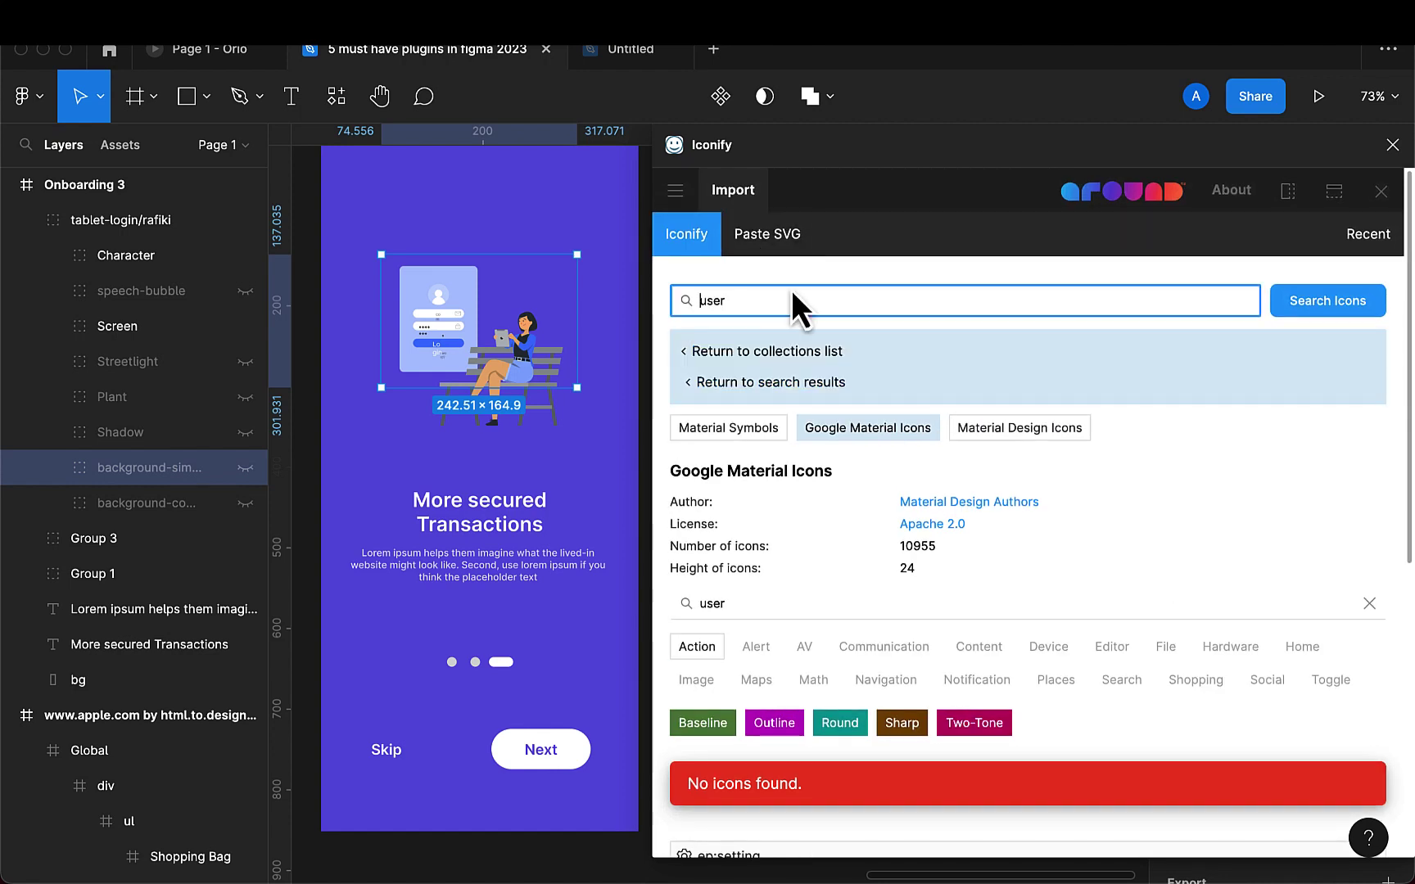
key("BackSpace")
key("BackSpace")
key("BackSpace")
key("BackSpace")
type("cart")
key("Return")
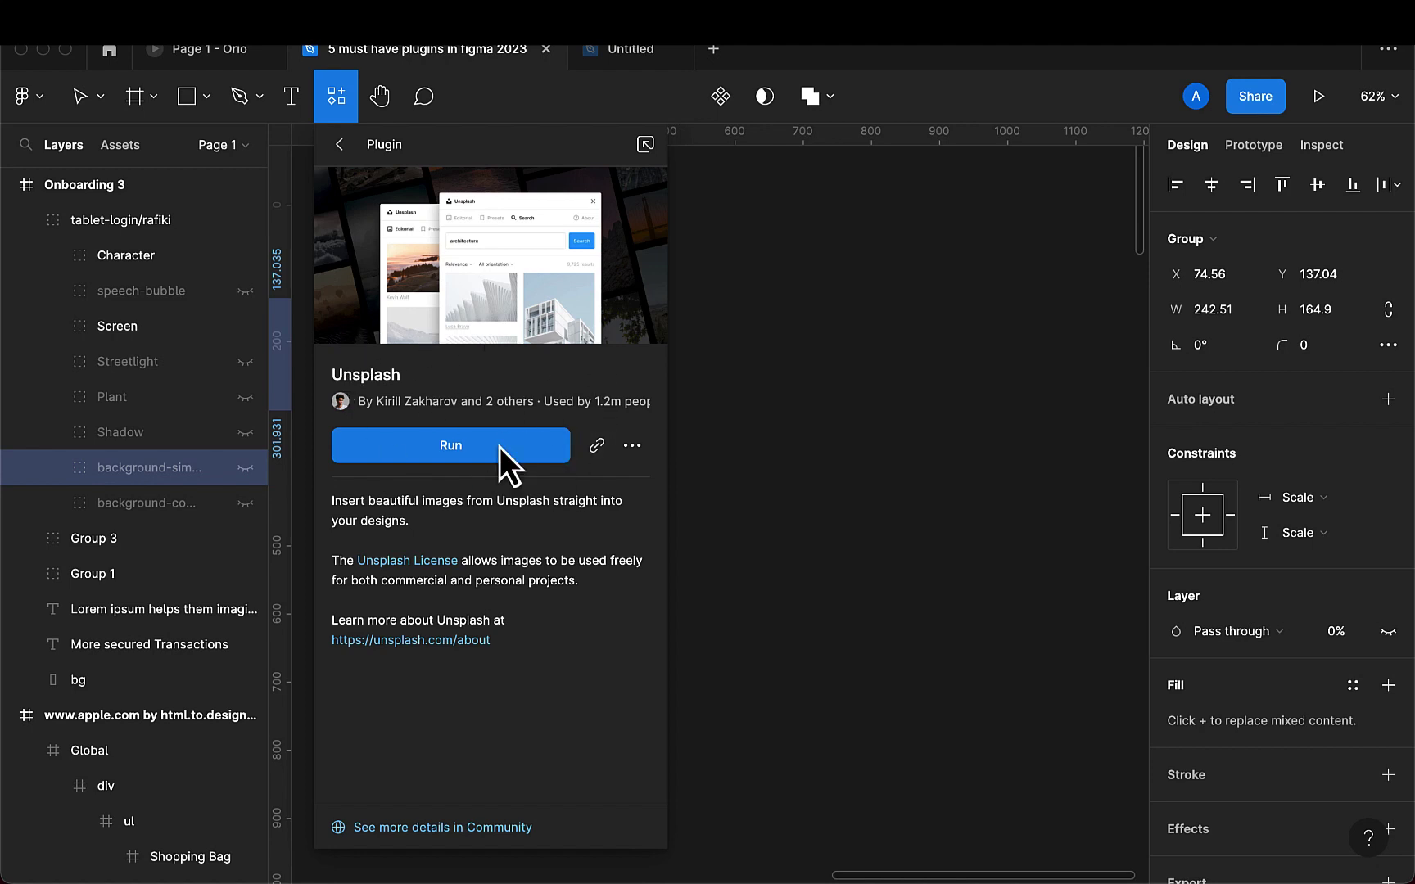
Step: Run the Unsplash plugin, select the bg layer of Onboarding 3 and search the photos for "building"
left_click(446, 451)
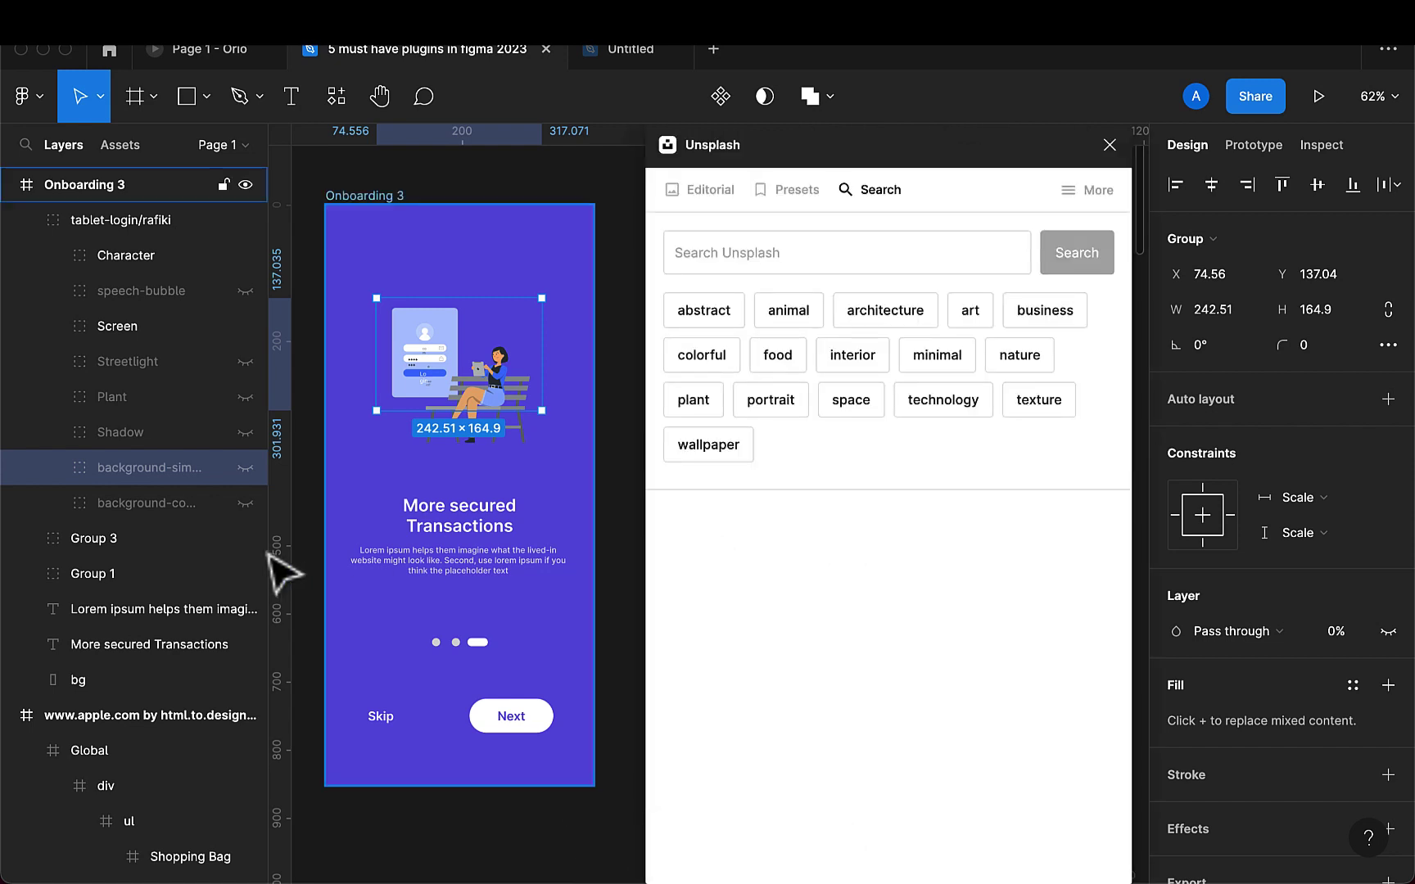
left_click(87, 682)
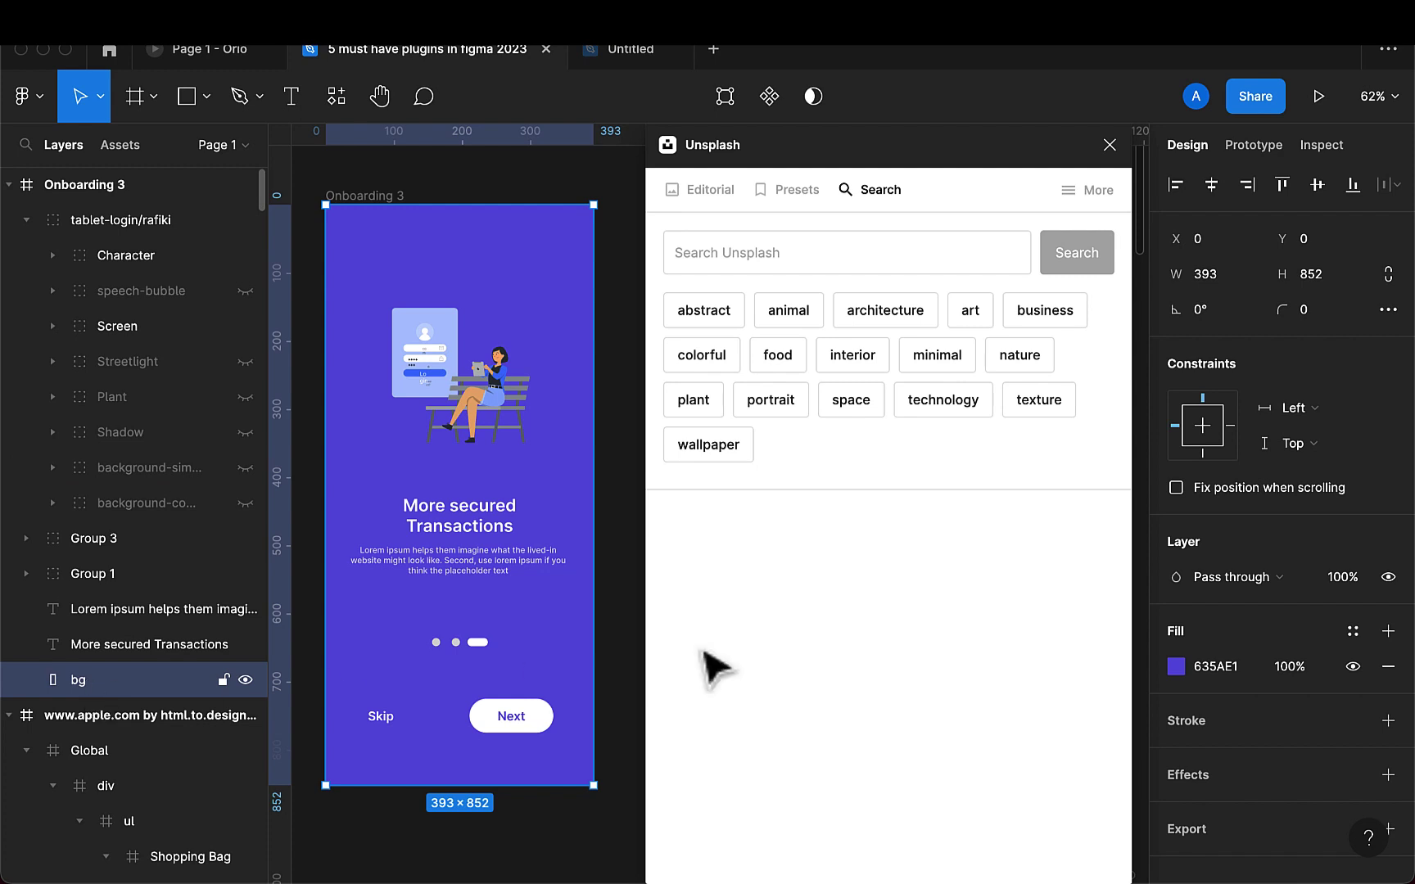
left_click(836, 260)
type("b")
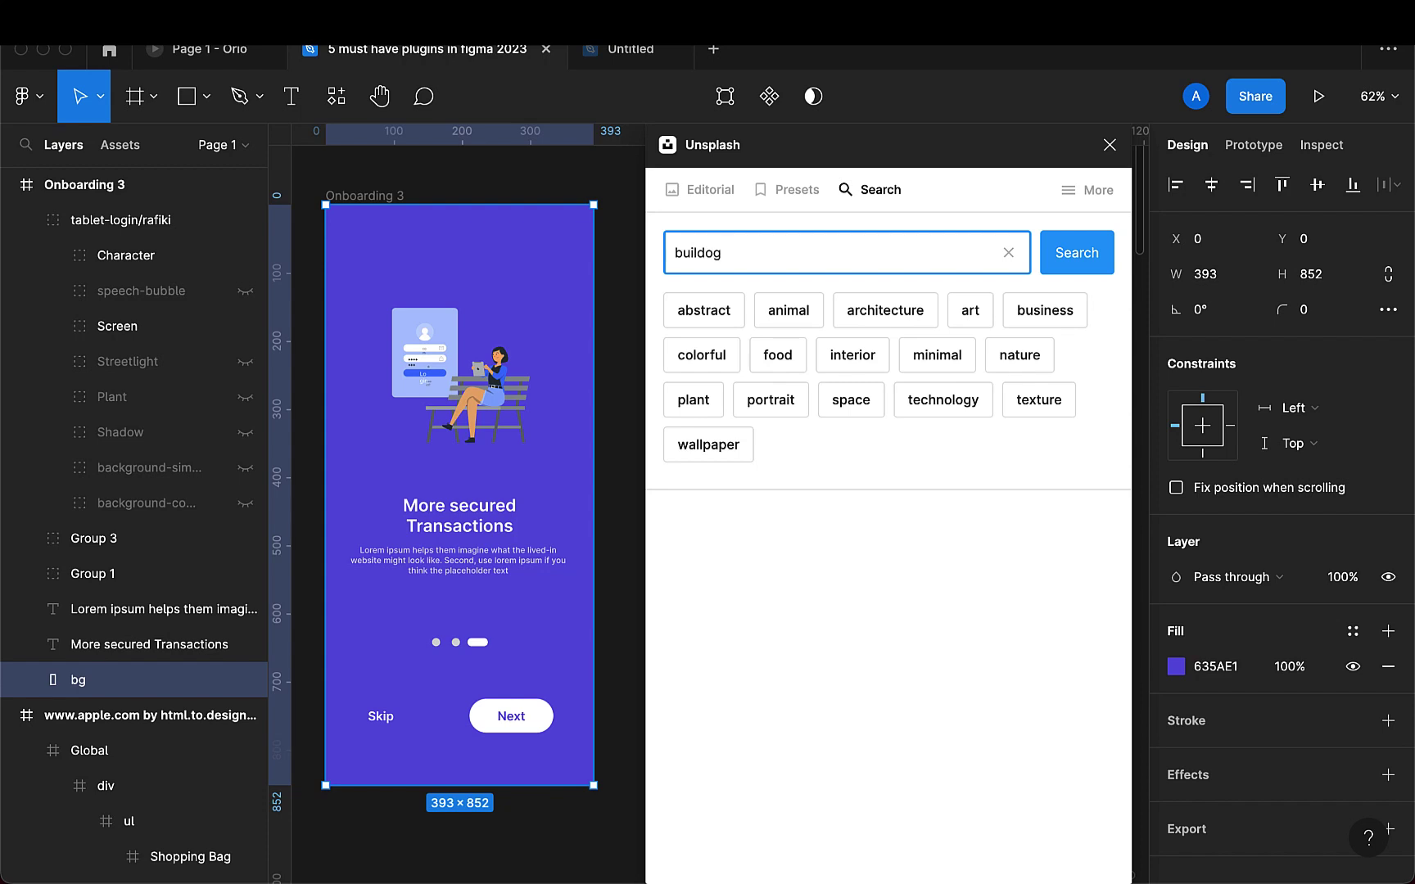
type("uilding")
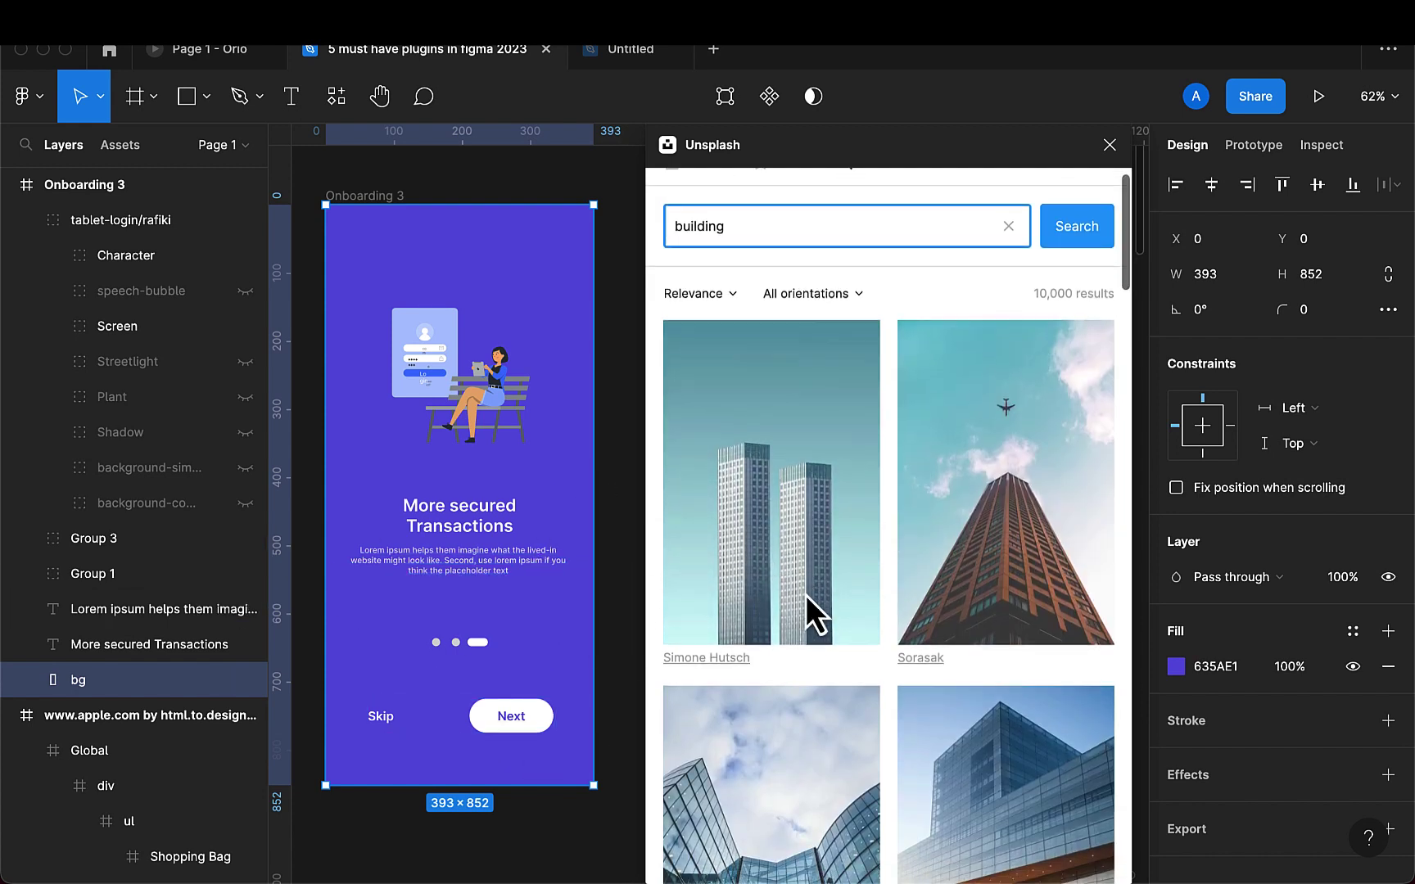
Step: Fill the bg layer with the photo of two grey towers and set the image fill's opacity to 20%
scroll(806, 596, "down", 2)
left_click(810, 443)
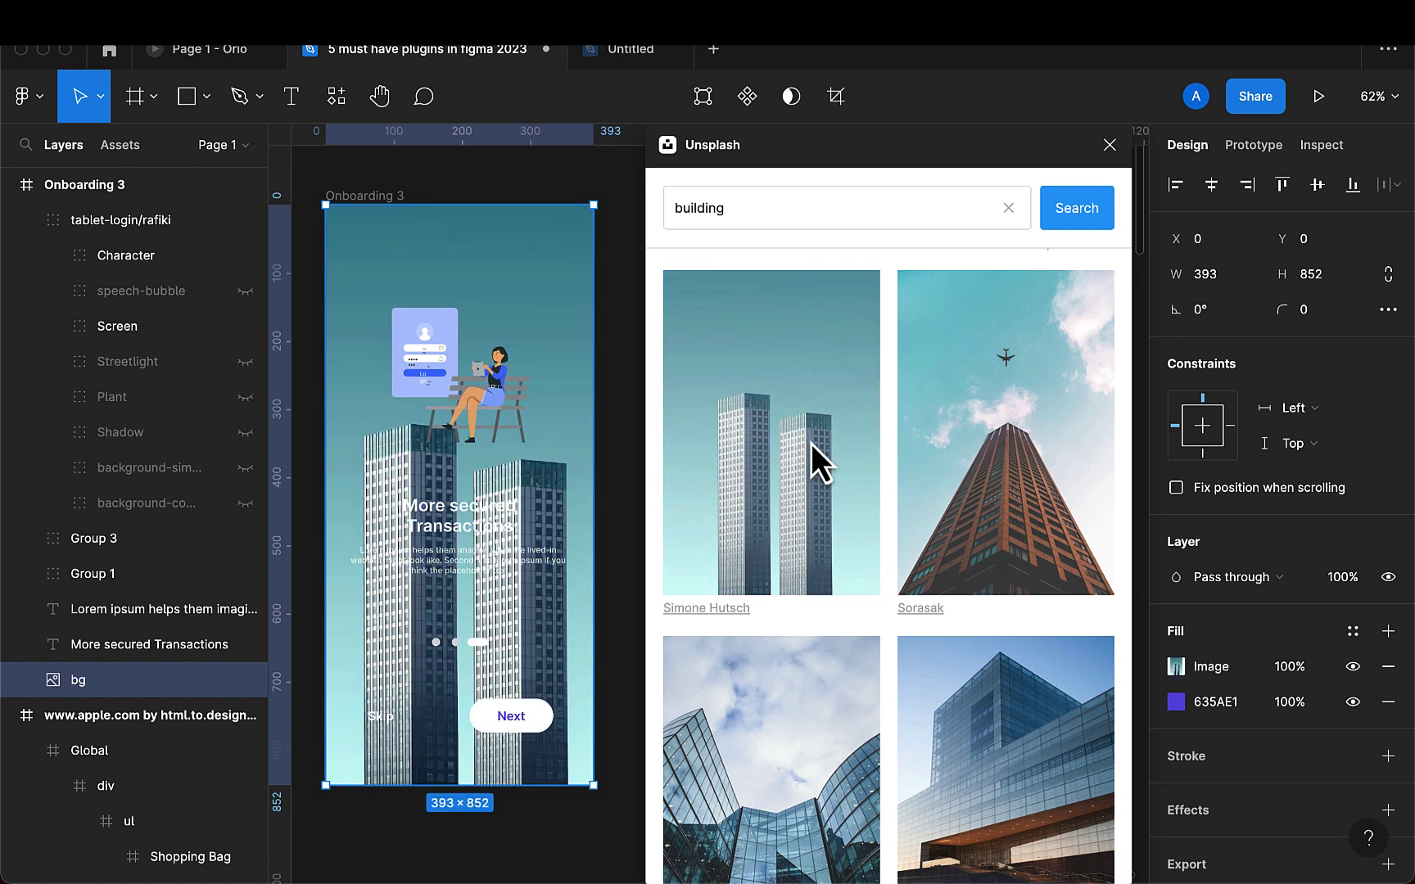
left_click(1300, 678)
type("1")
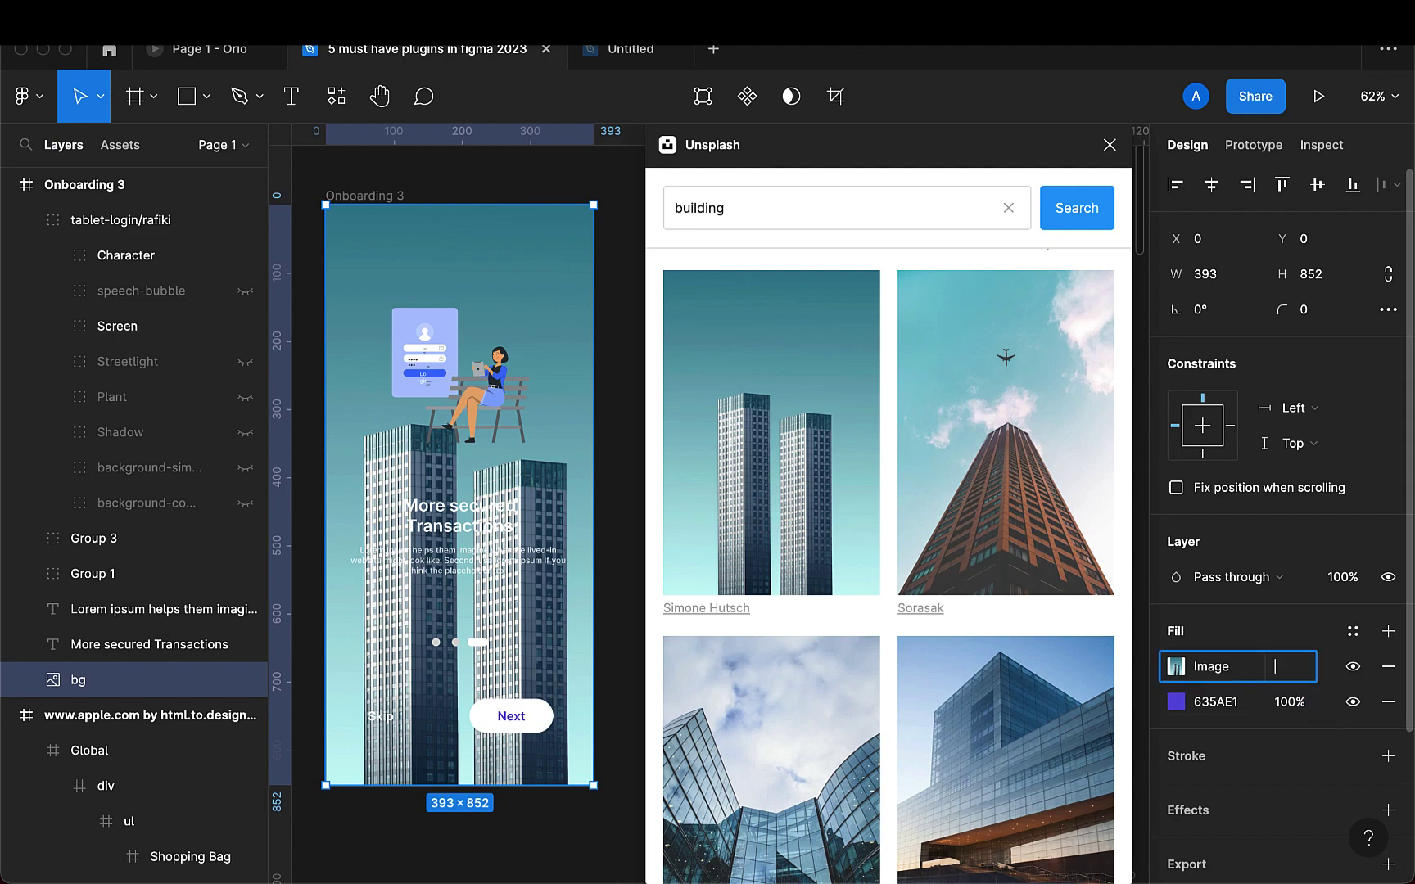
type("20")
key("Return")
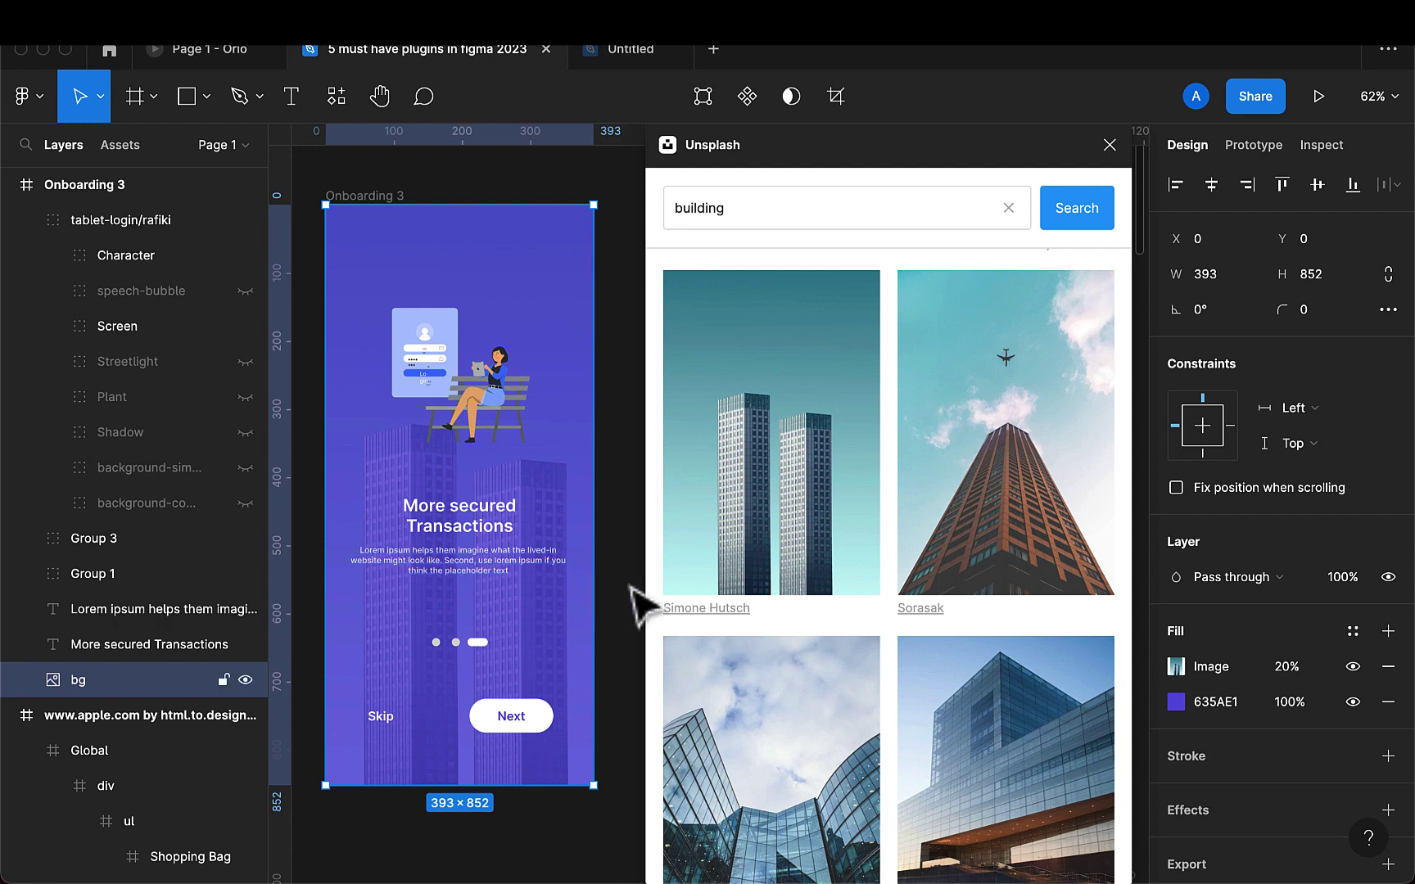
Step: Search the Unsplash photos for "pattern" instead
scroll(799, 745, "down", 1)
left_click(820, 205)
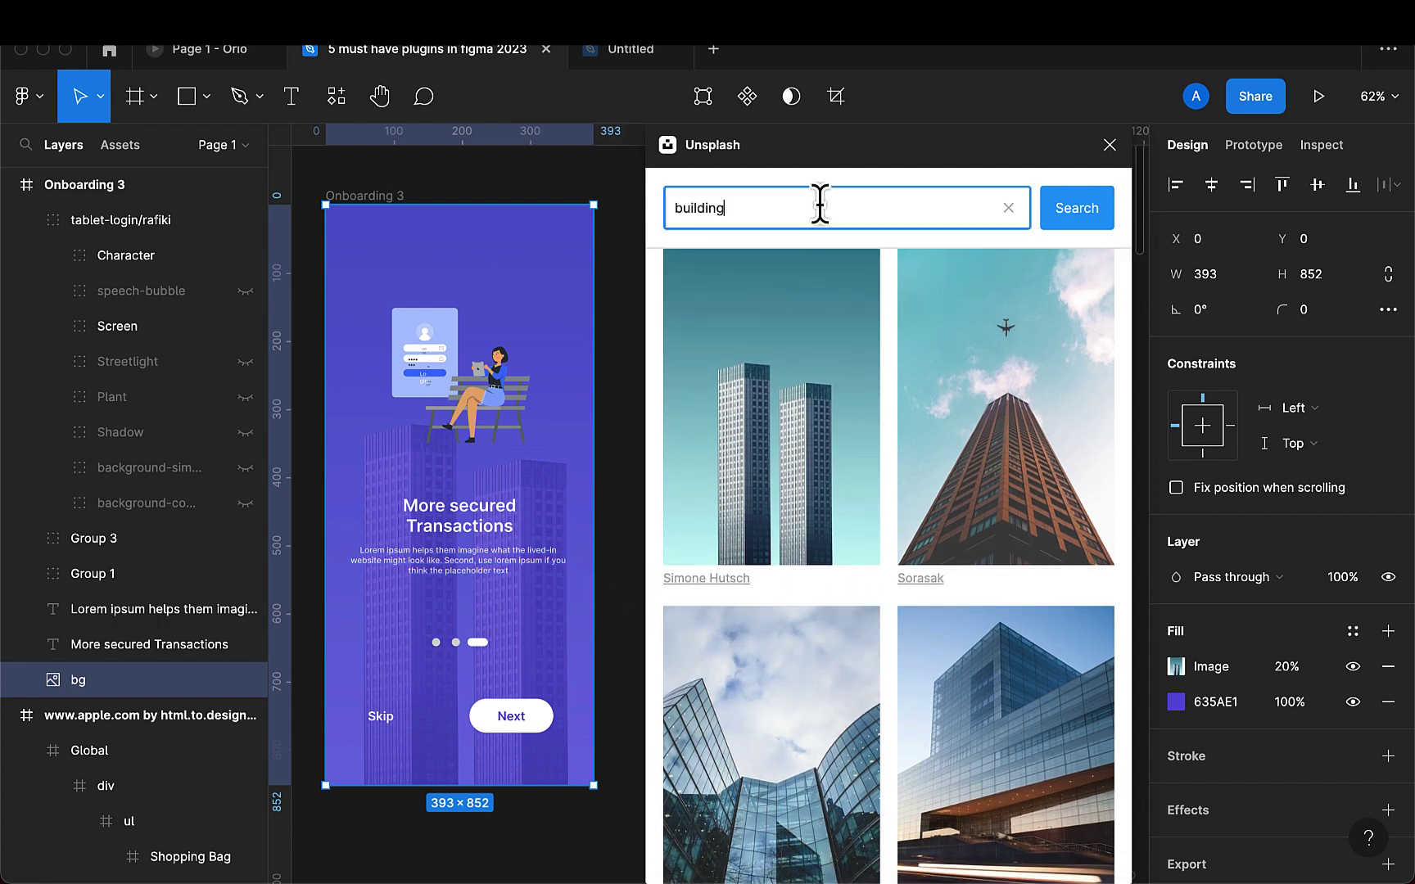
key("BackSpace")
key("BackSpace")
key("BackSpace")
key("BackSpace")
type("p")
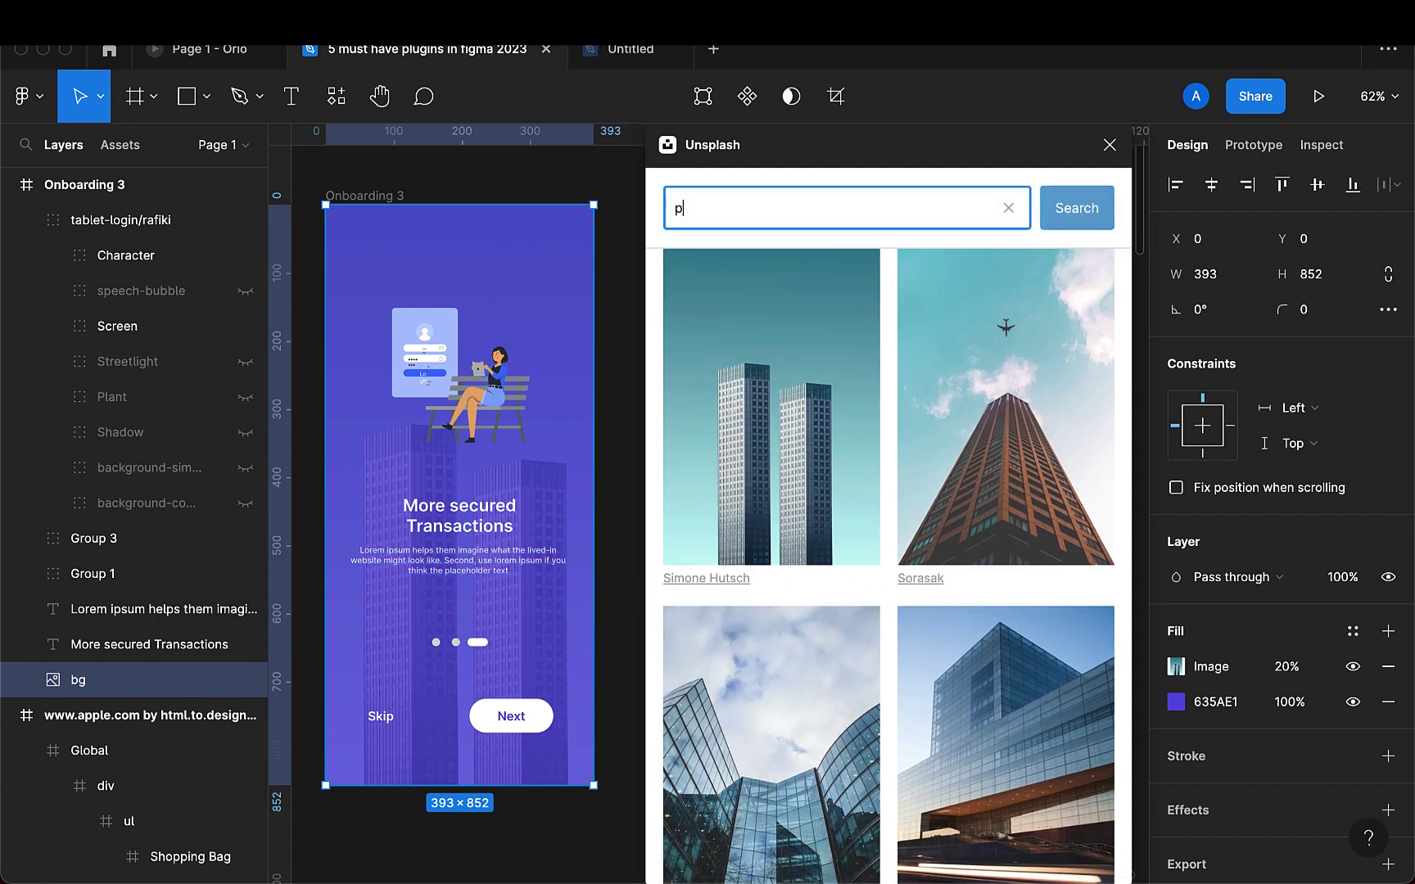
type("attern")
key("Return")
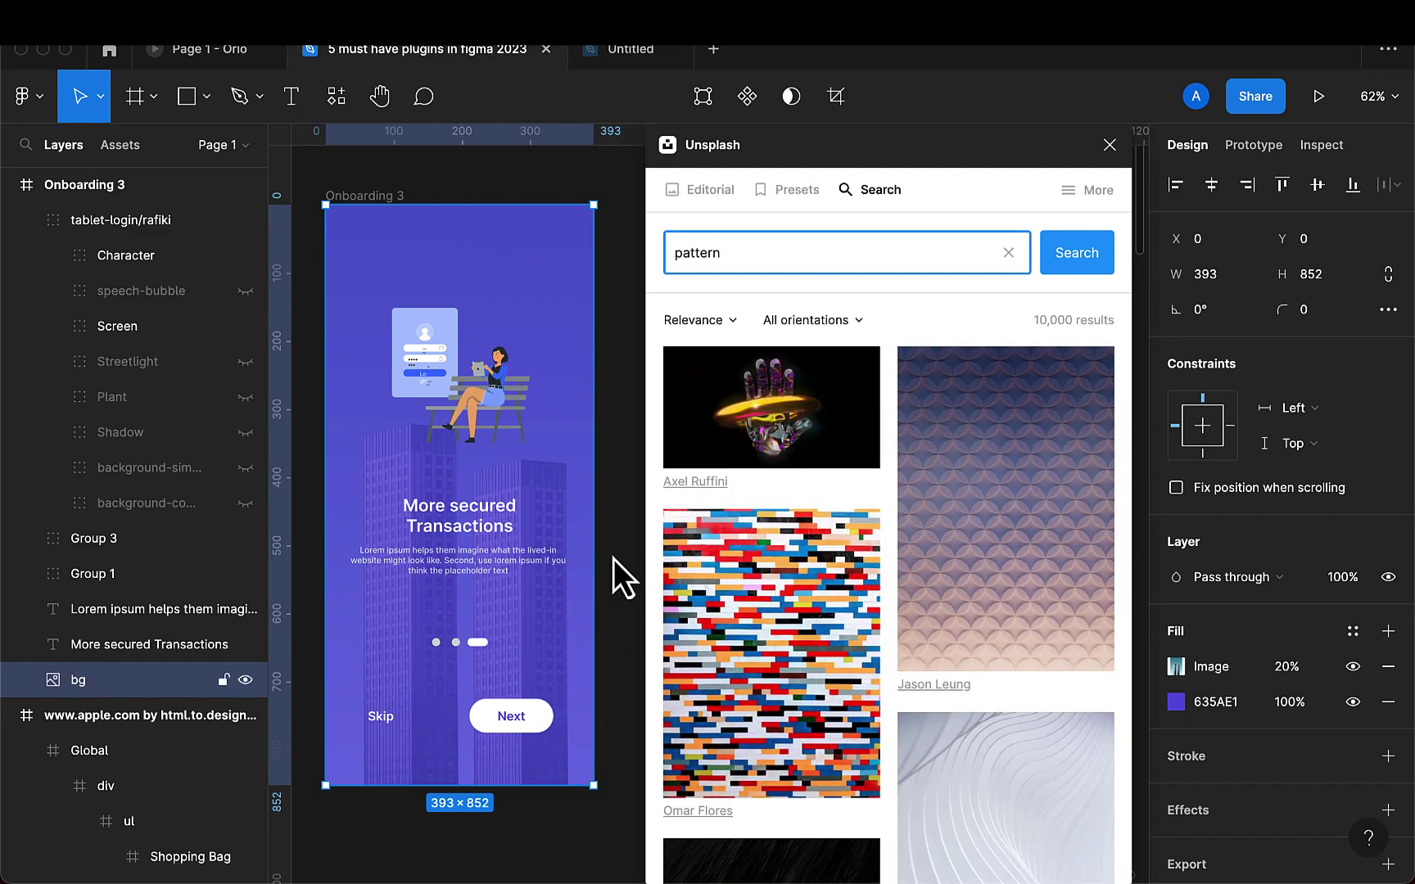
Step: Try the multicoloured striped pattern as the bg layer's image fill and replace it with the dark red fractal pattern
left_click(737, 686)
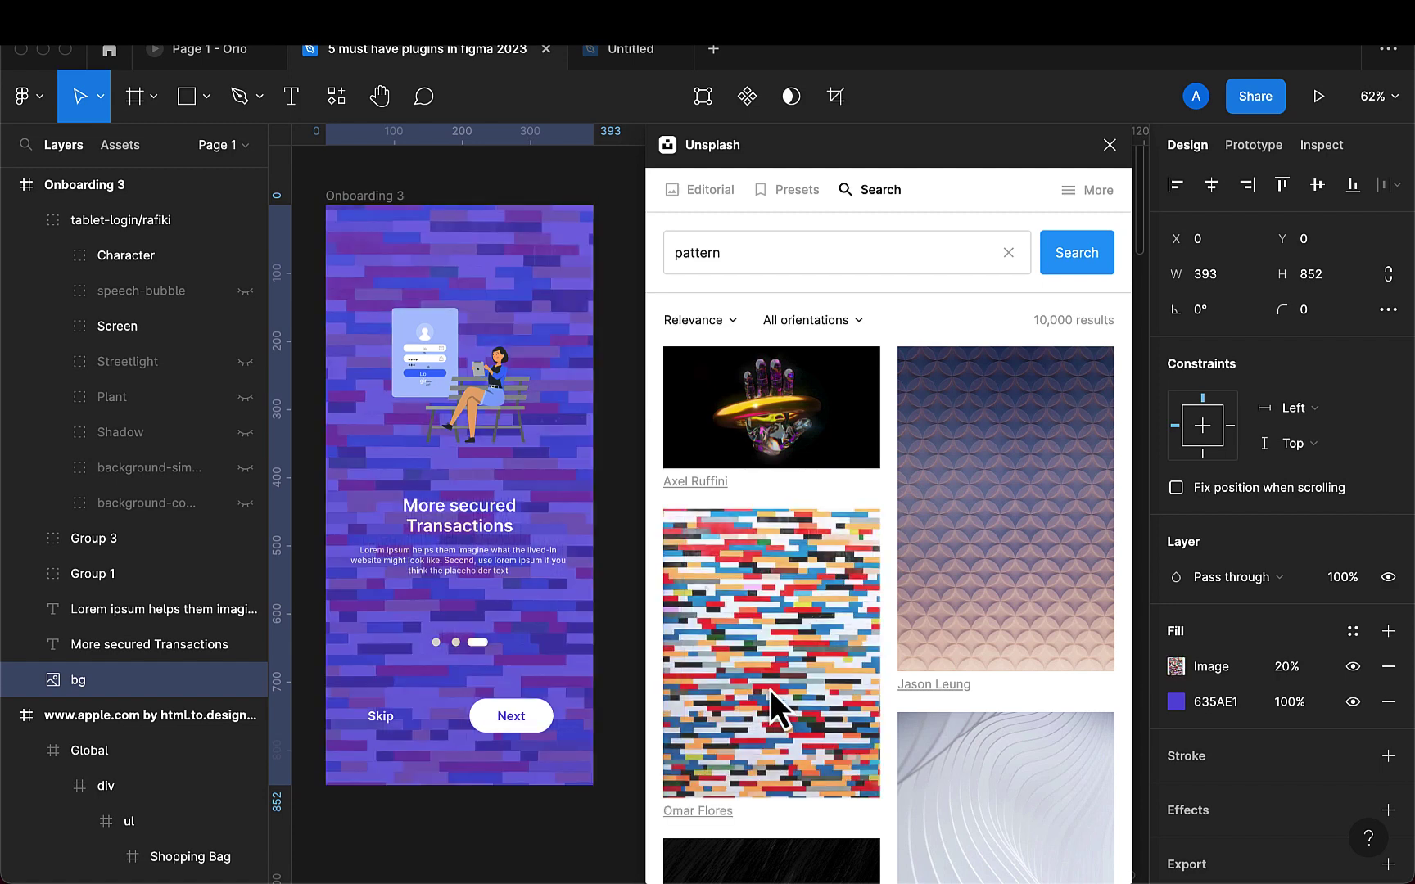
scroll(907, 610, "down", 2)
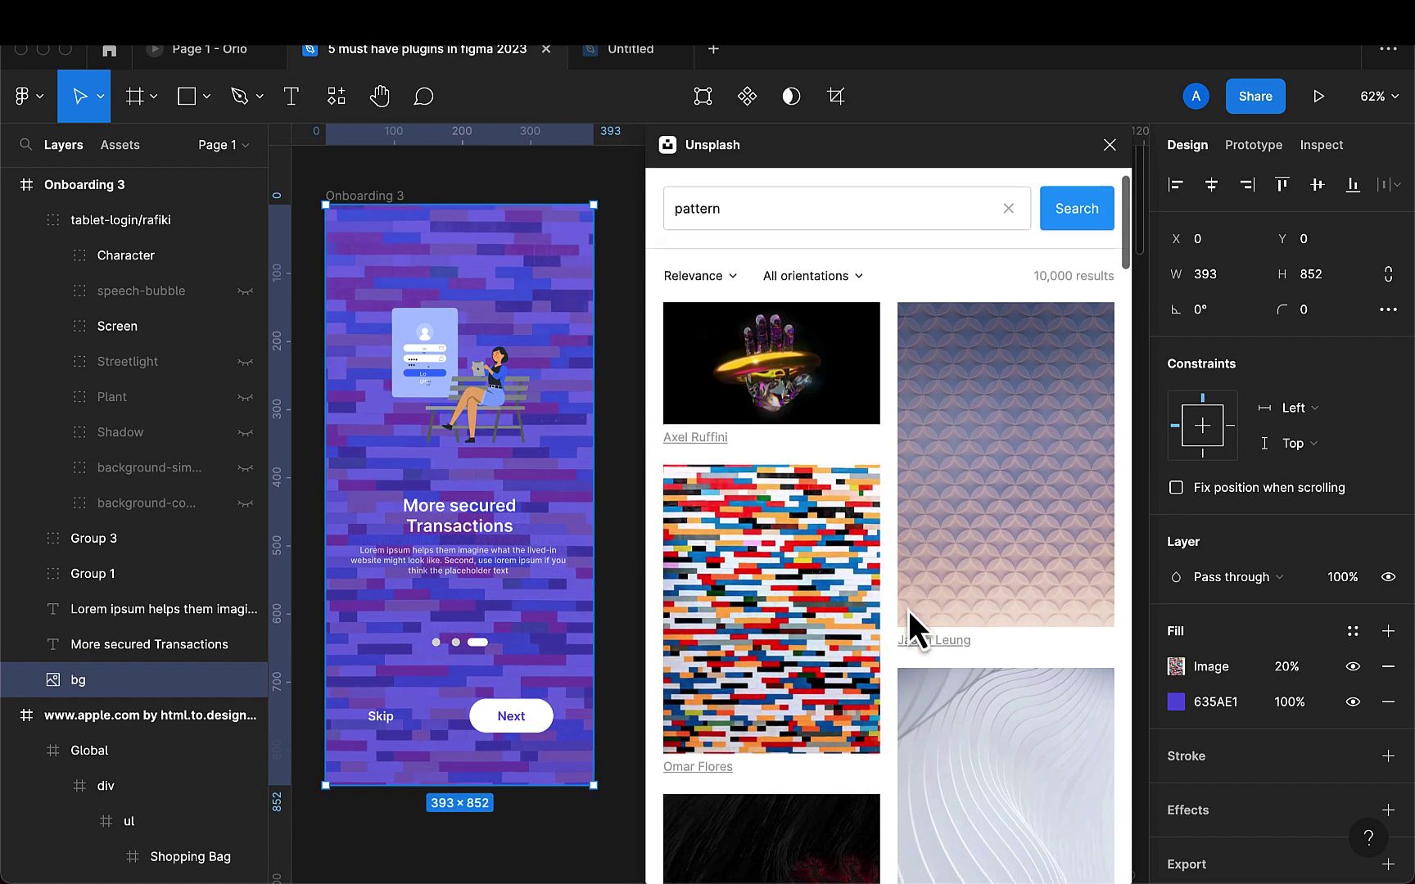
scroll(908, 610, "down", 5)
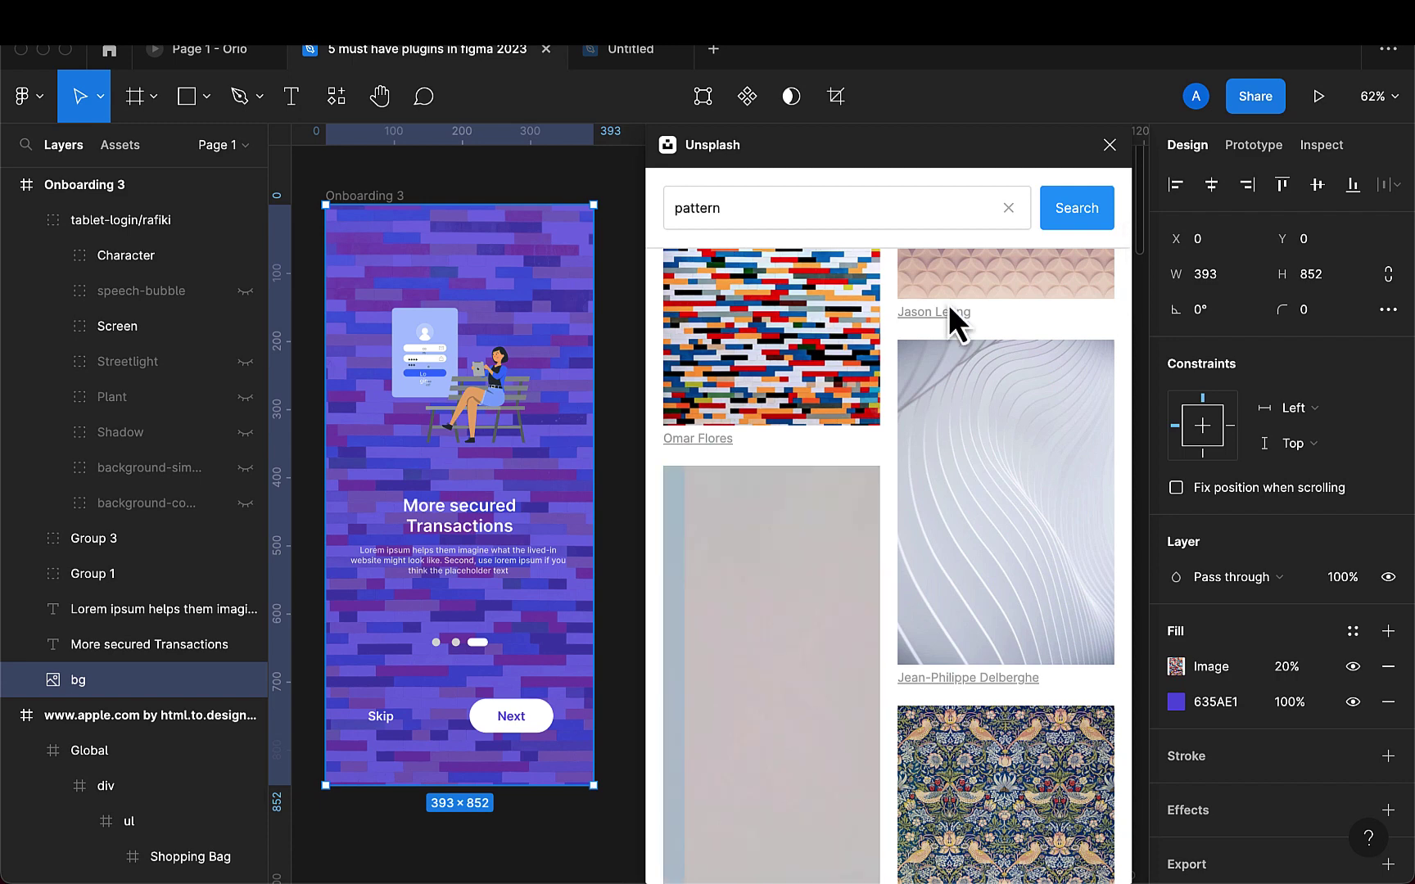
Step: Replace the Unsplash search term with "man" and search the photos for it
left_click(952, 209)
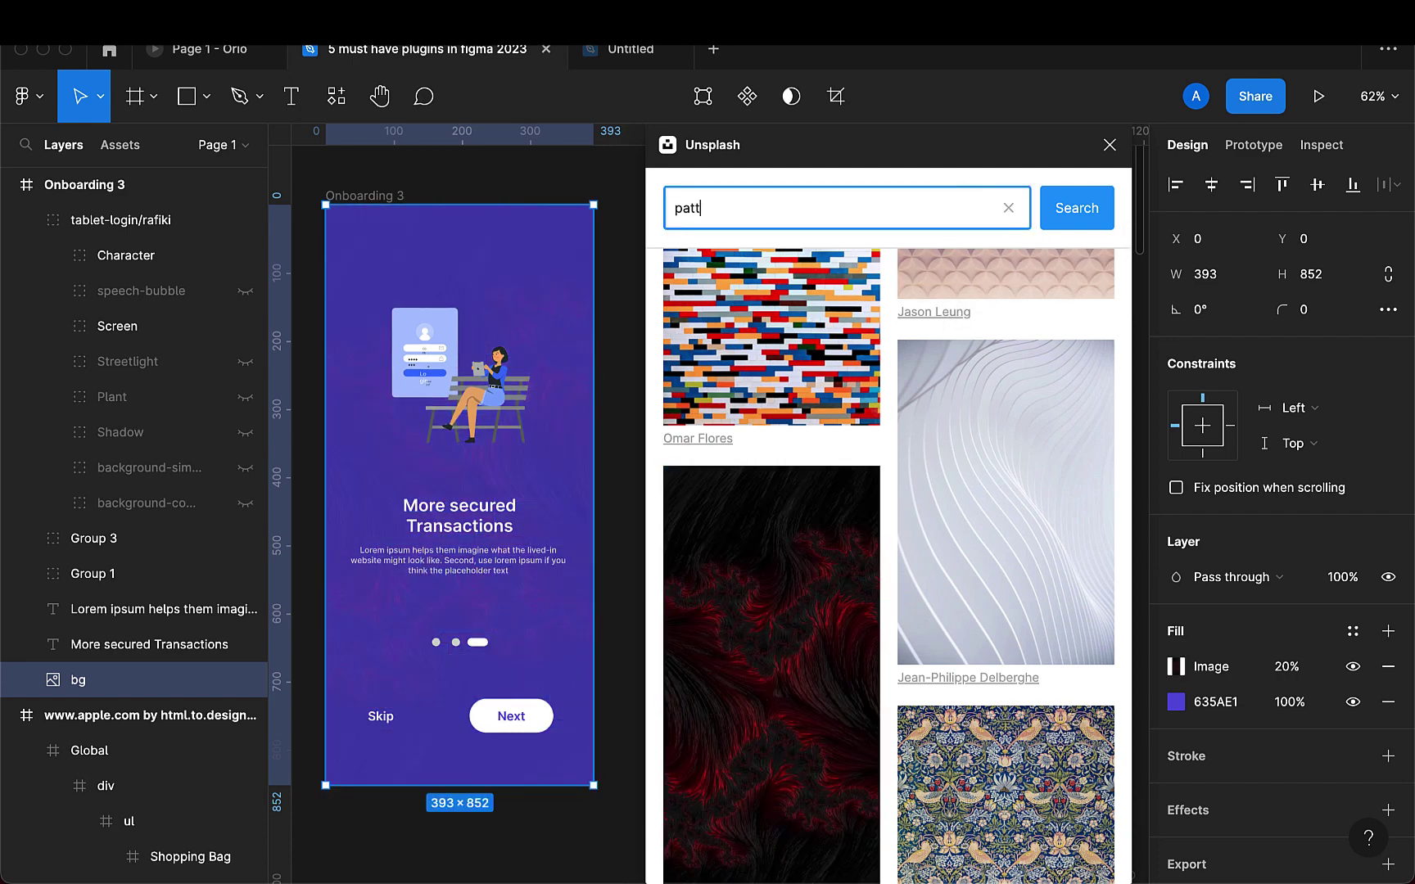
key("BackSpace")
key("BackSpace")
key("BackSpace")
key("BackSpace")
type("man")
key("Return")
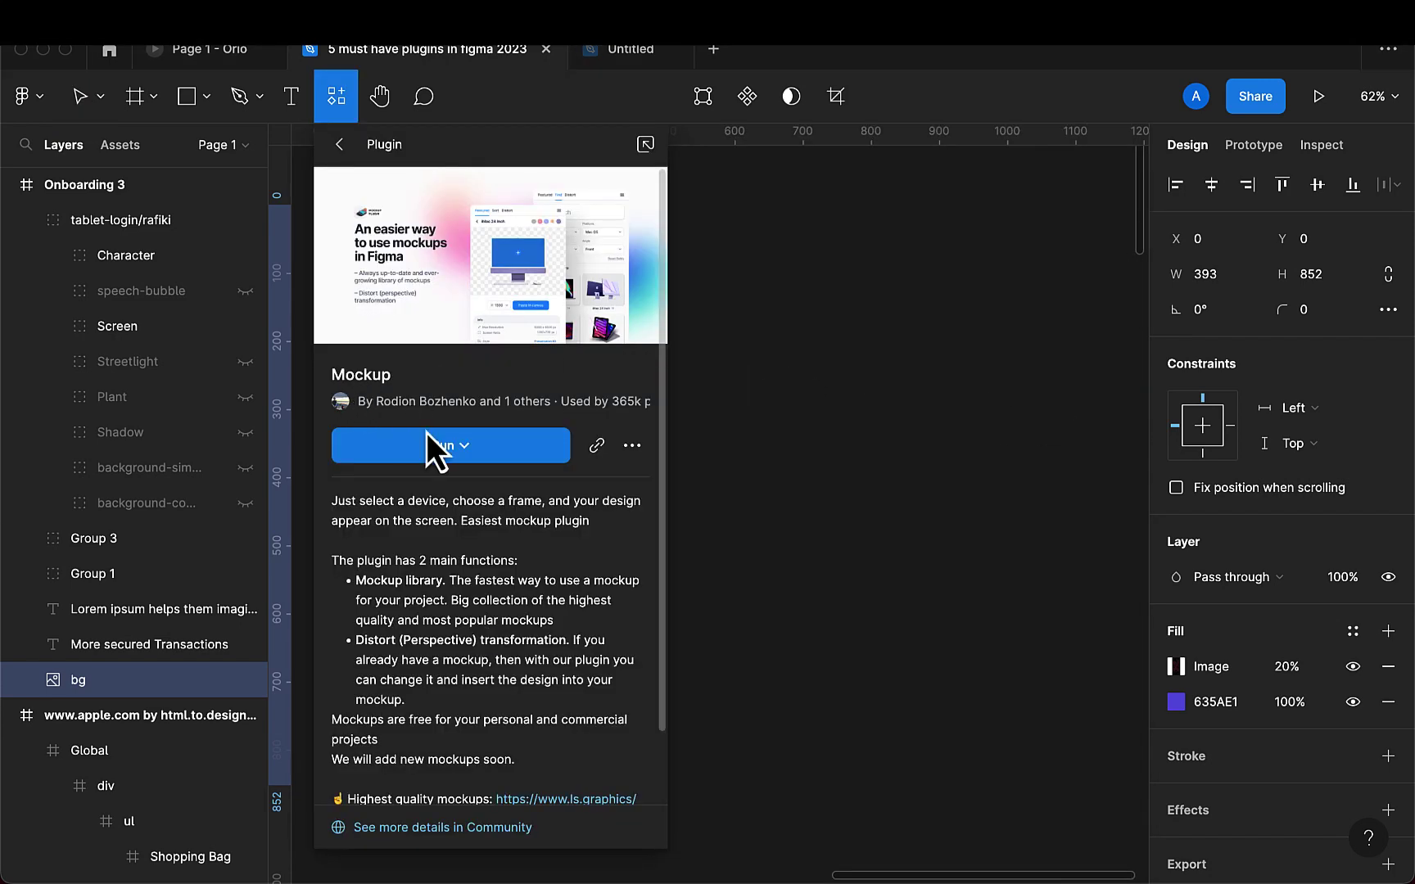
Step: Run the Mockup plugin's Mockup Library alongside the Onboarding 3 frame
left_click(441, 450)
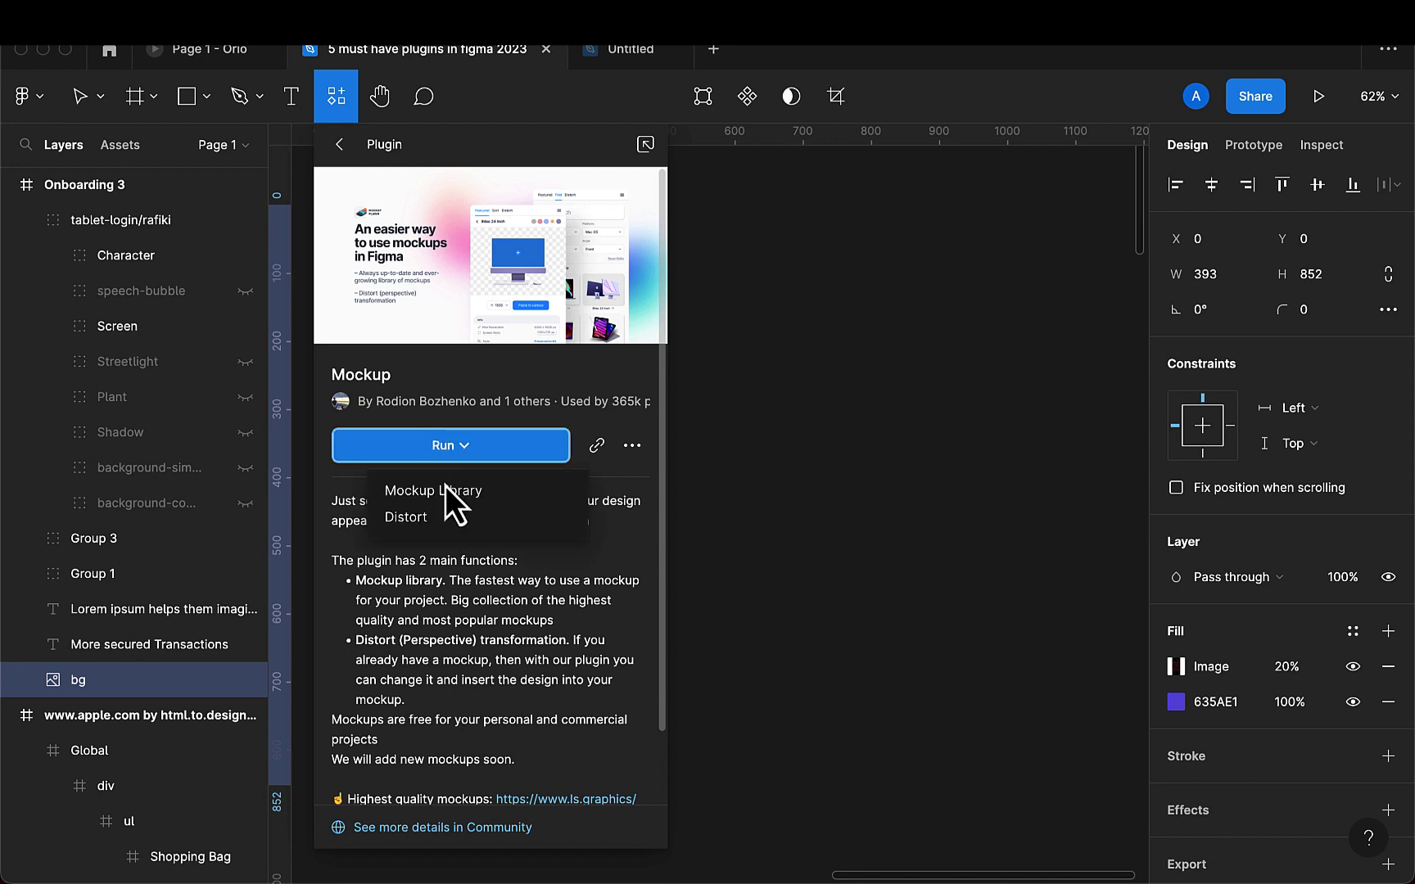
left_click(443, 491)
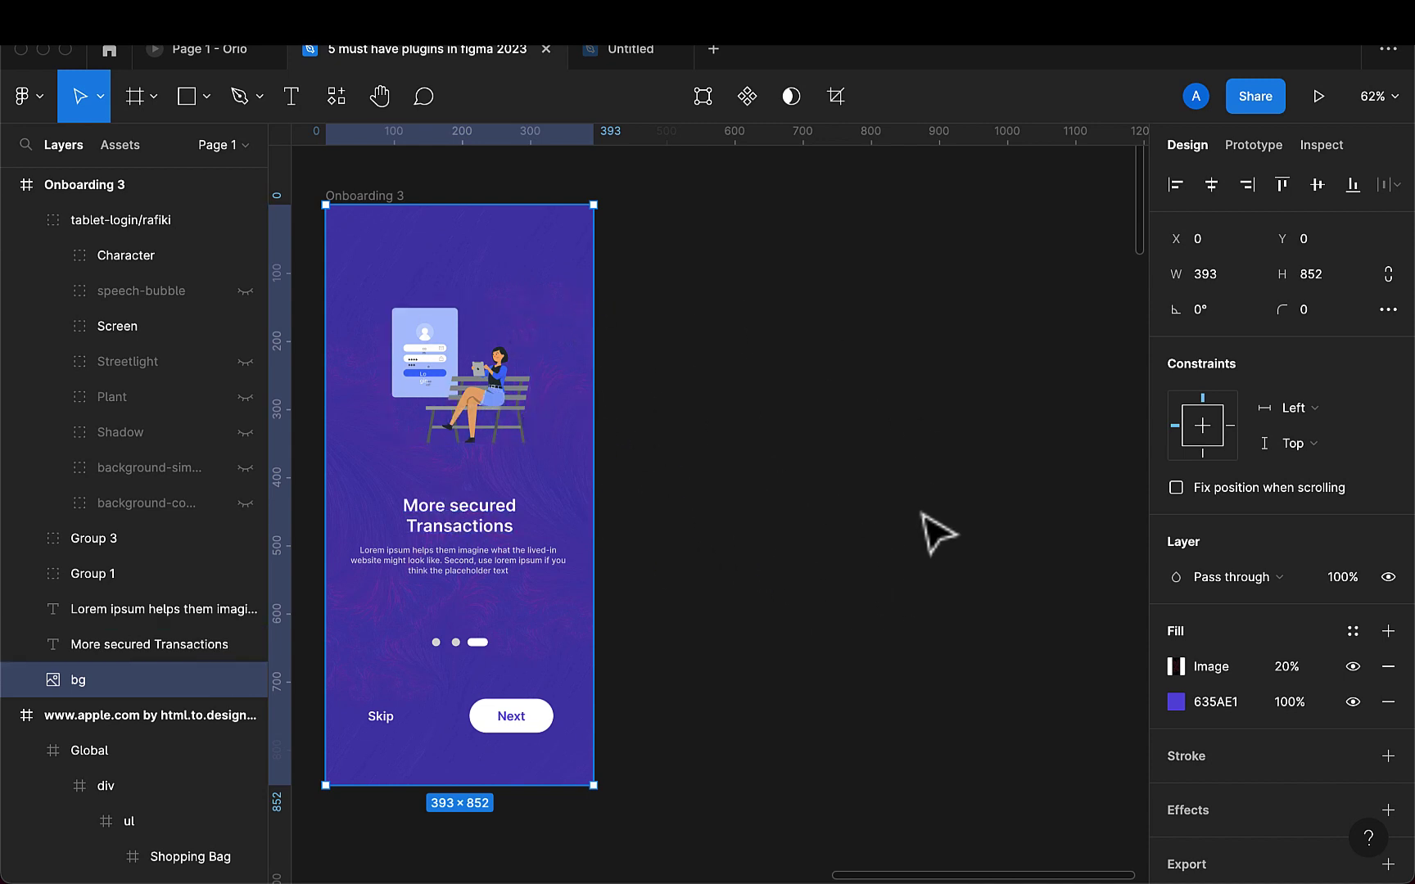
key("super+alt+p")
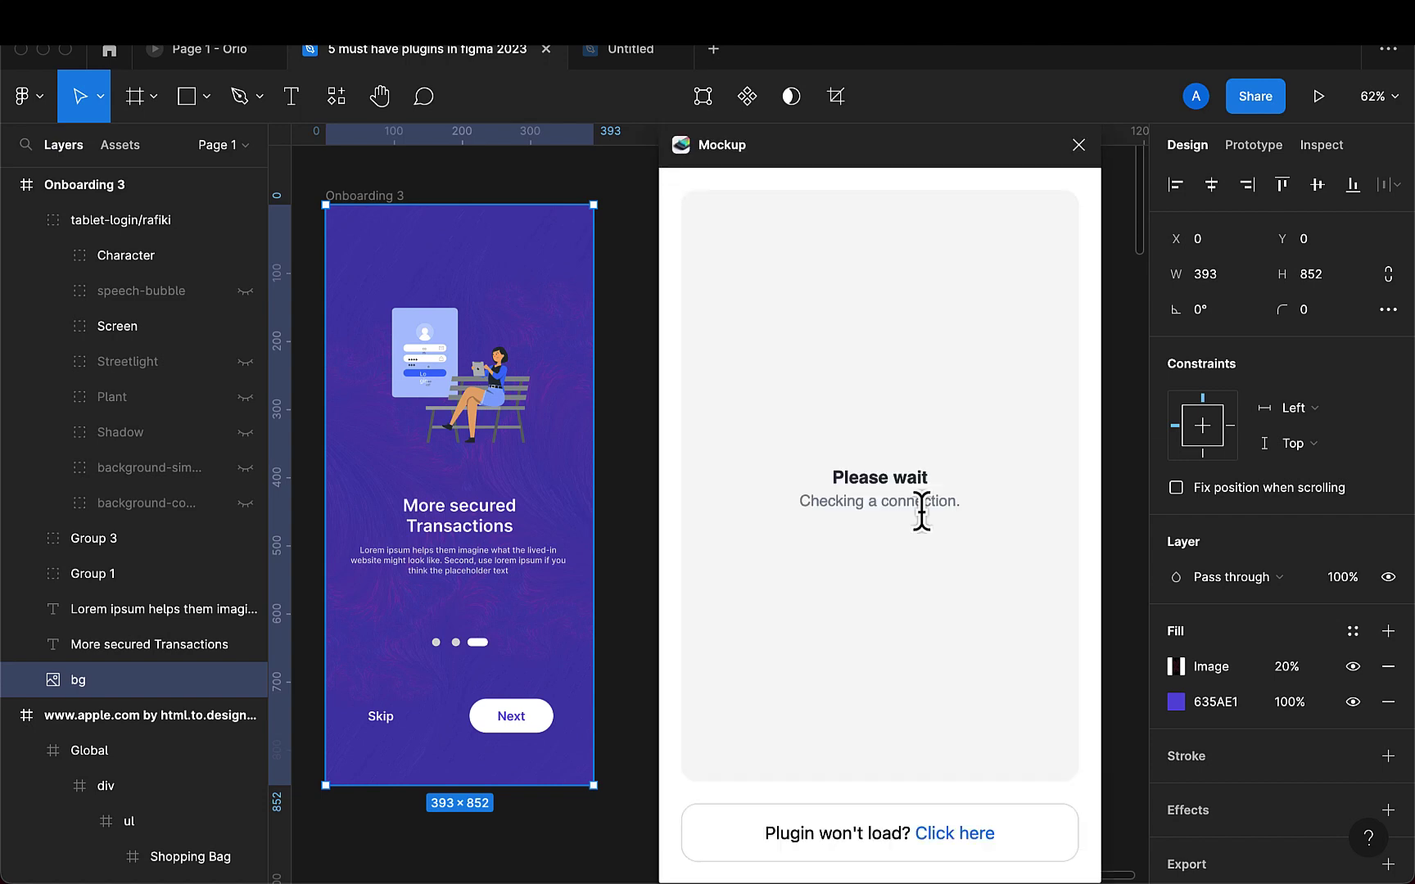
scroll(606, 434, "right", 1)
scroll(606, 434, "down", 5)
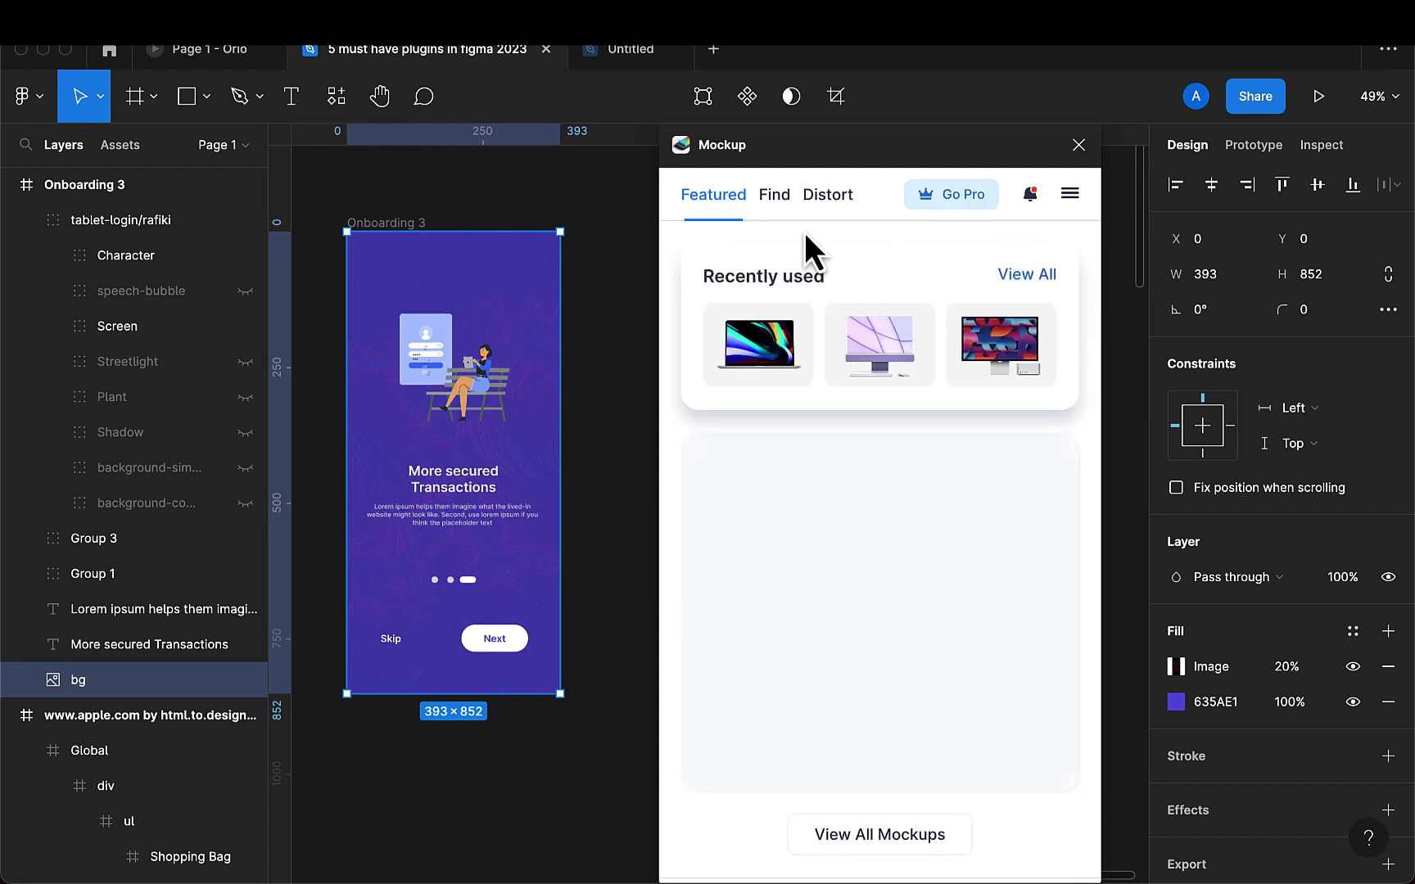
Step: Open the mockup finder, check its style and category options and restrict the mockups to free ones only
left_click(773, 200)
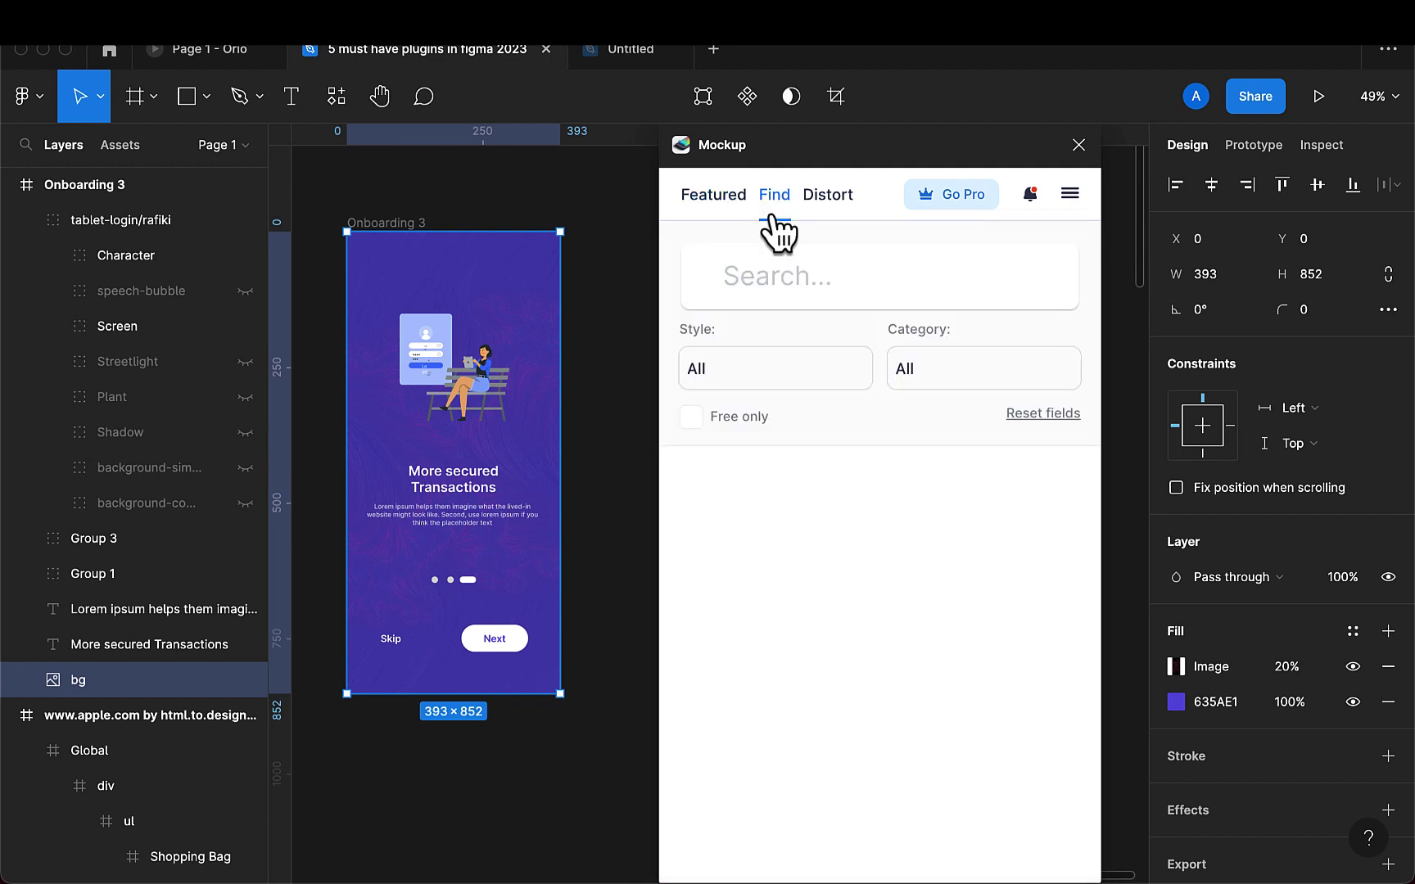
left_click(728, 370)
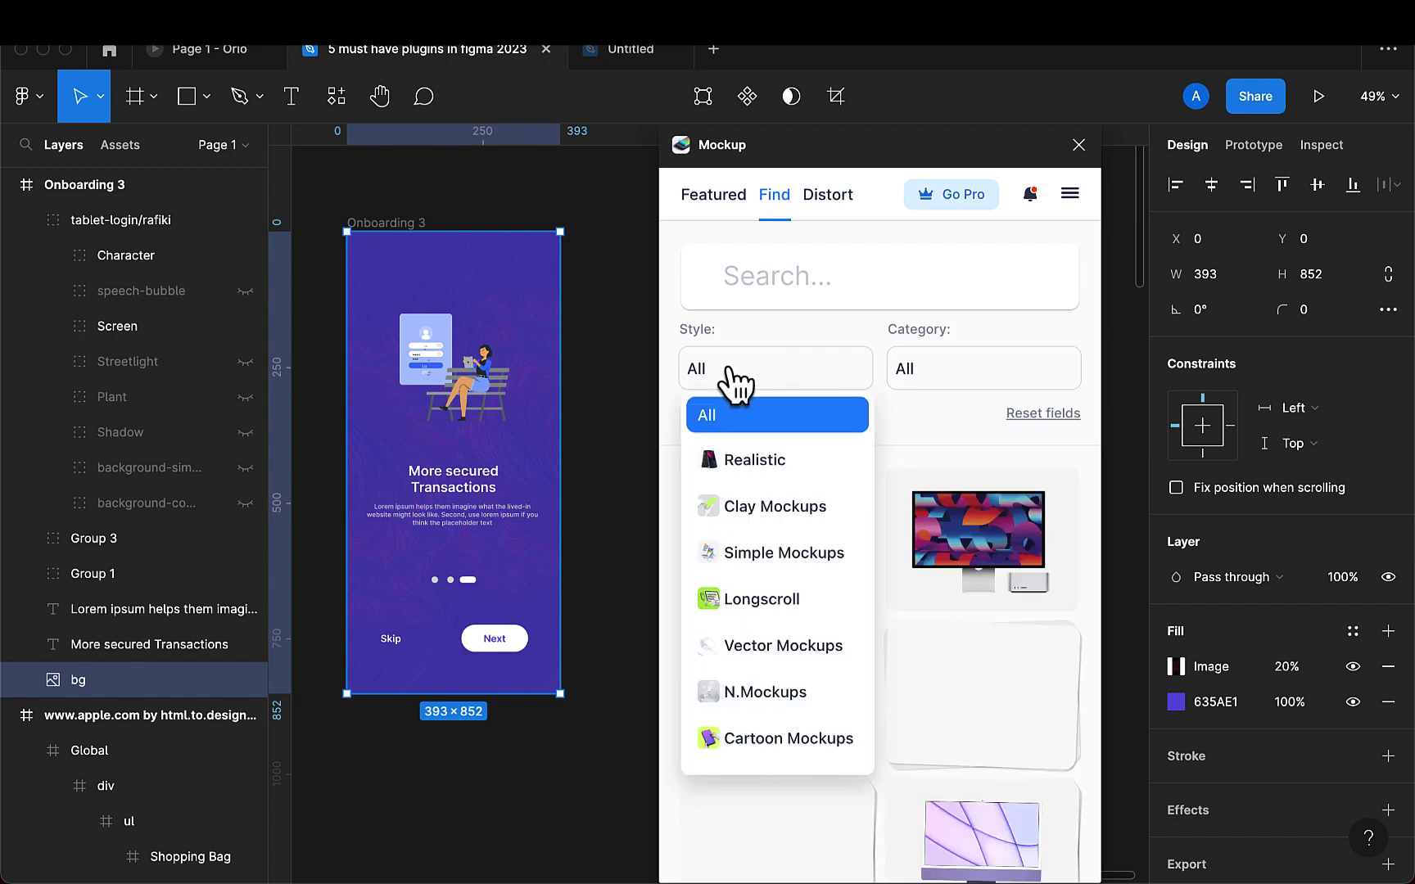
left_click(1001, 378)
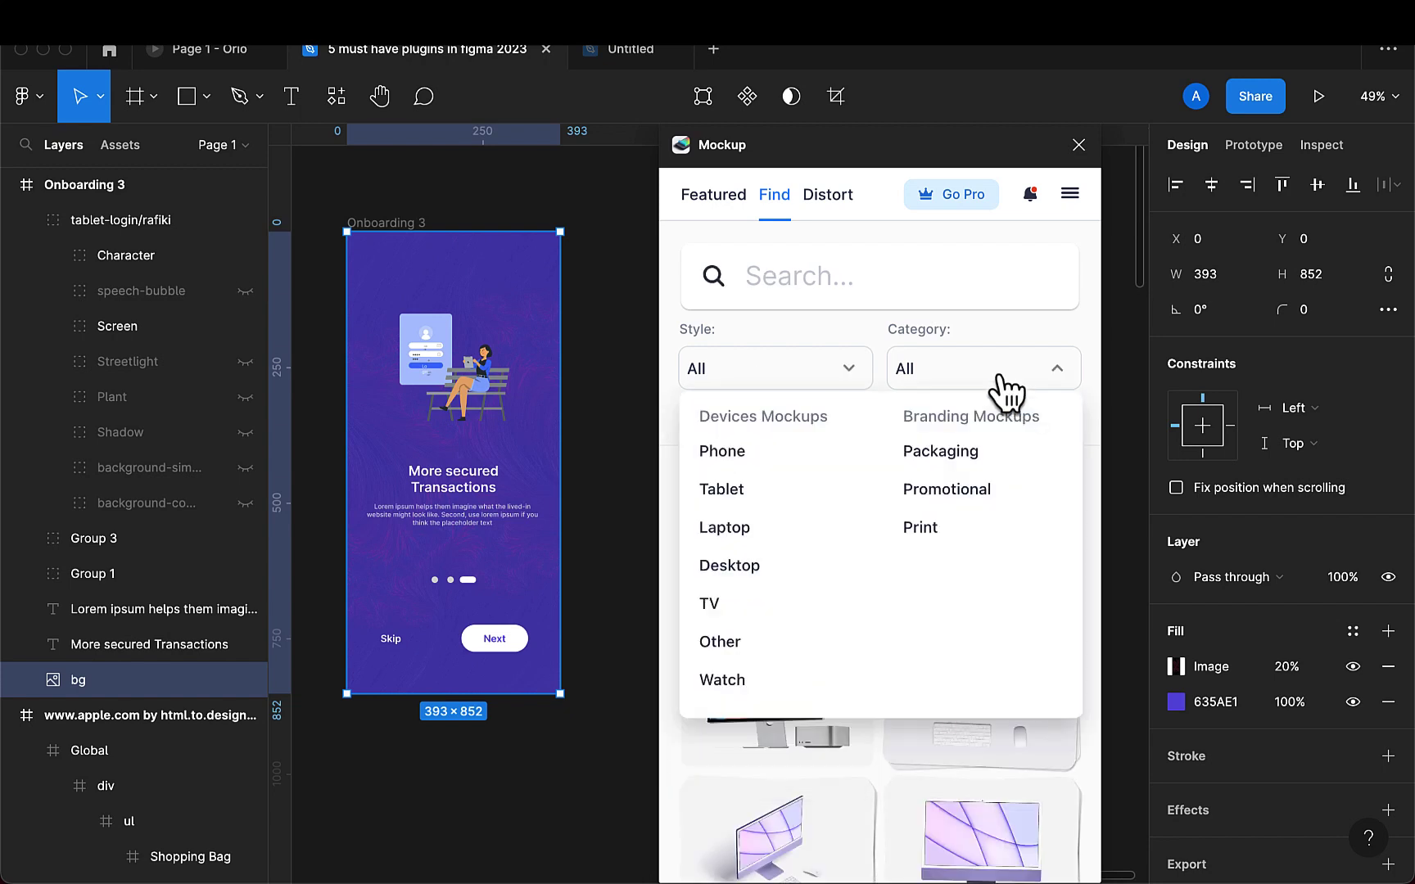
left_click(1001, 378)
left_click(691, 417)
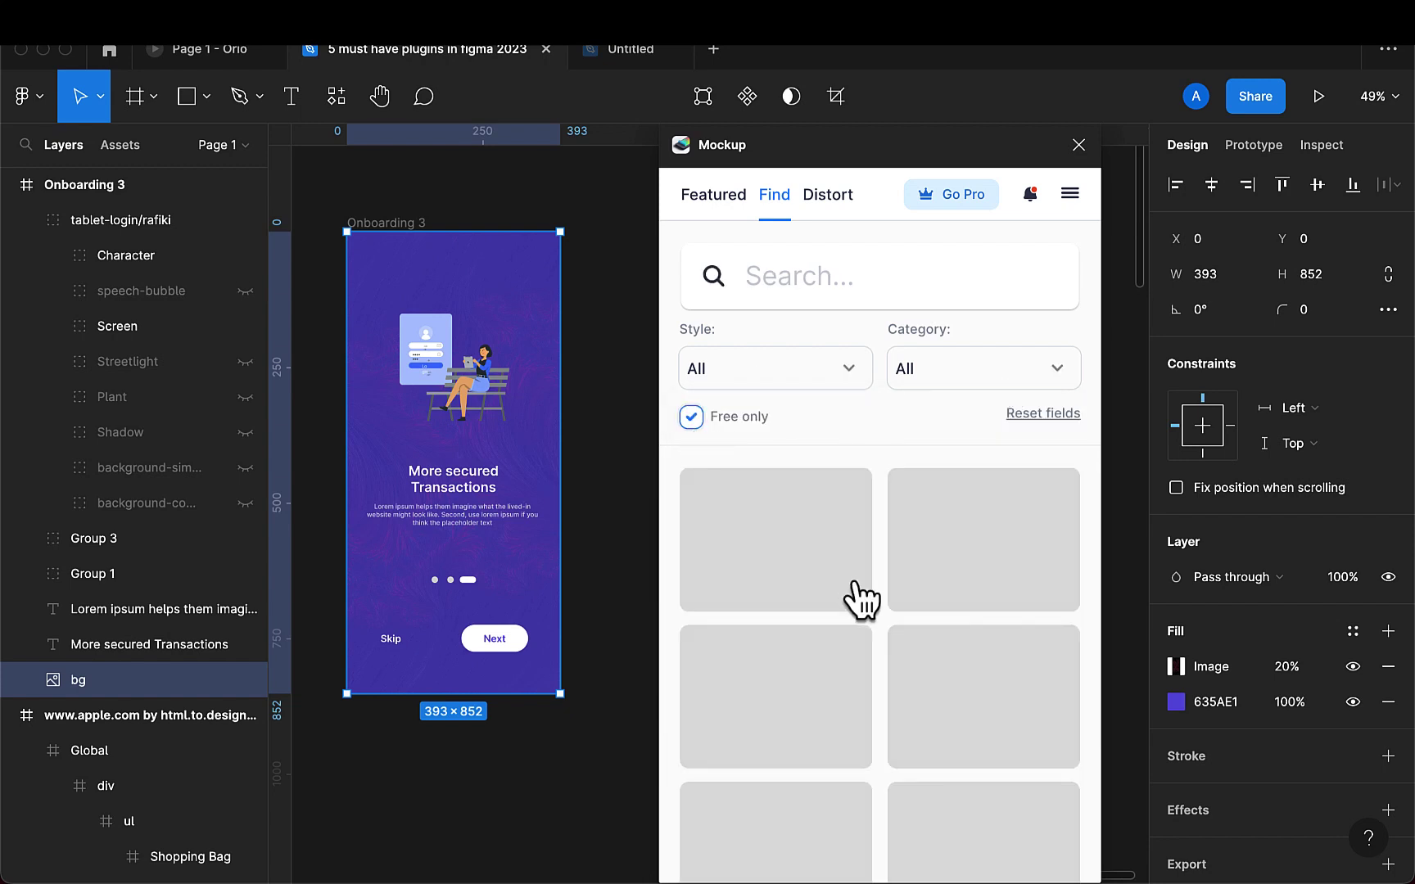
Step: Look through the free mockups and narrow them to the Phone category
scroll(626, 638, "right", 3)
scroll(626, 638, "down", 2)
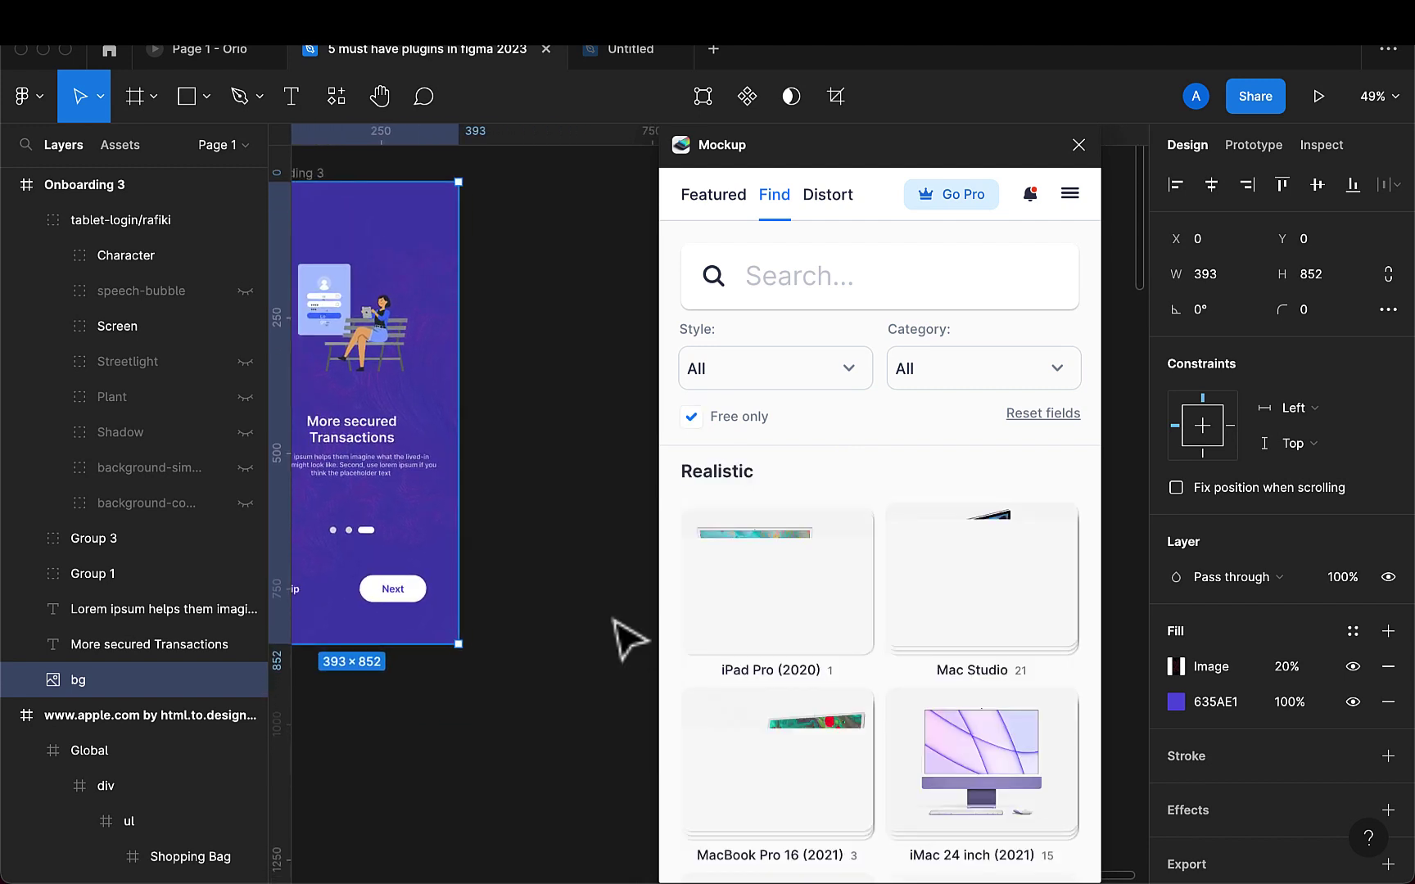
scroll(899, 770, "down", 4)
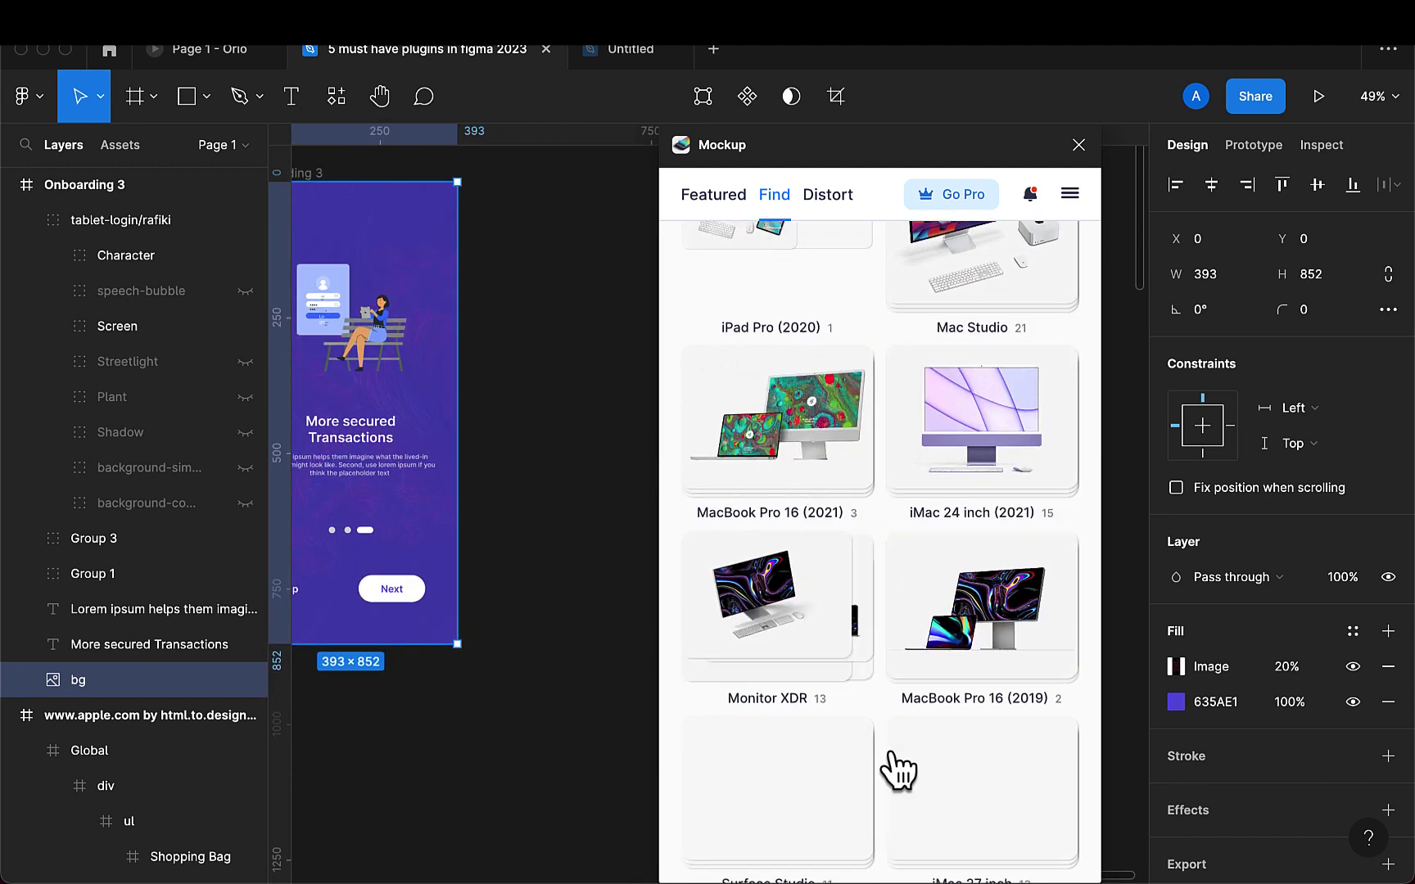
scroll(829, 610, "down", 3)
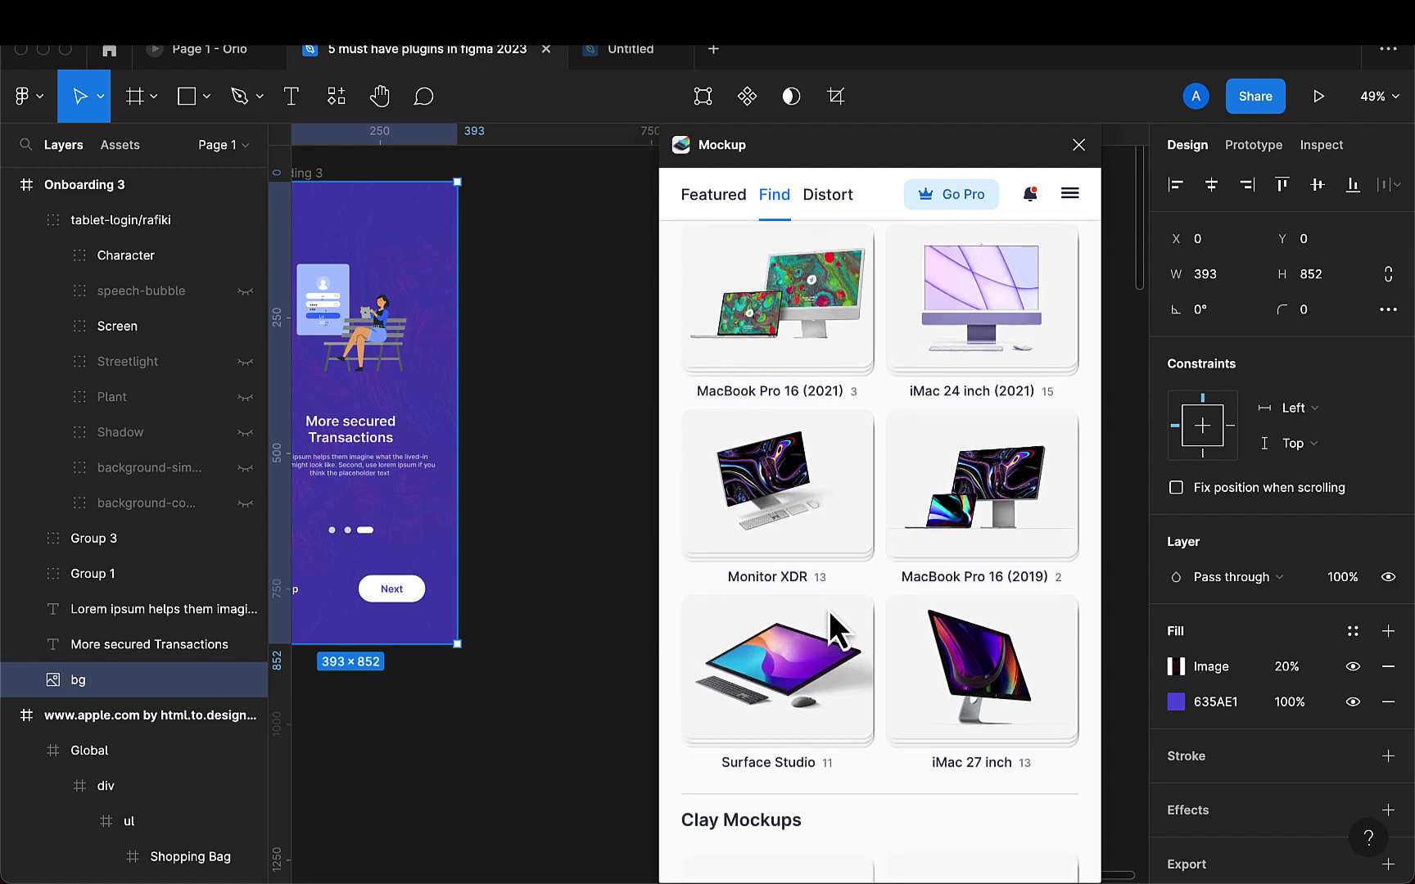
scroll(829, 610, "down", 5)
scroll(830, 610, "up", 15)
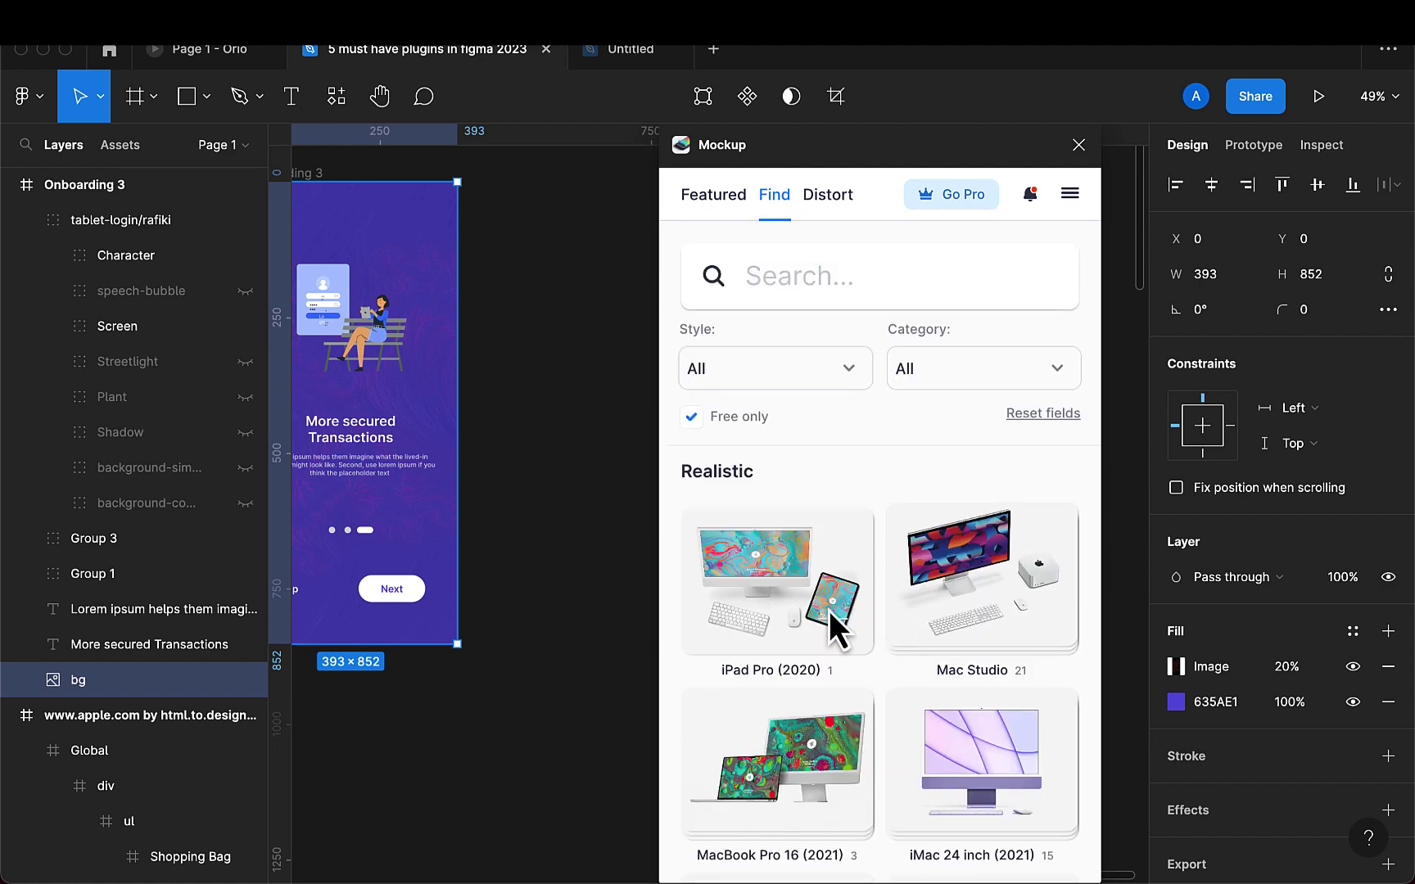
left_click(963, 378)
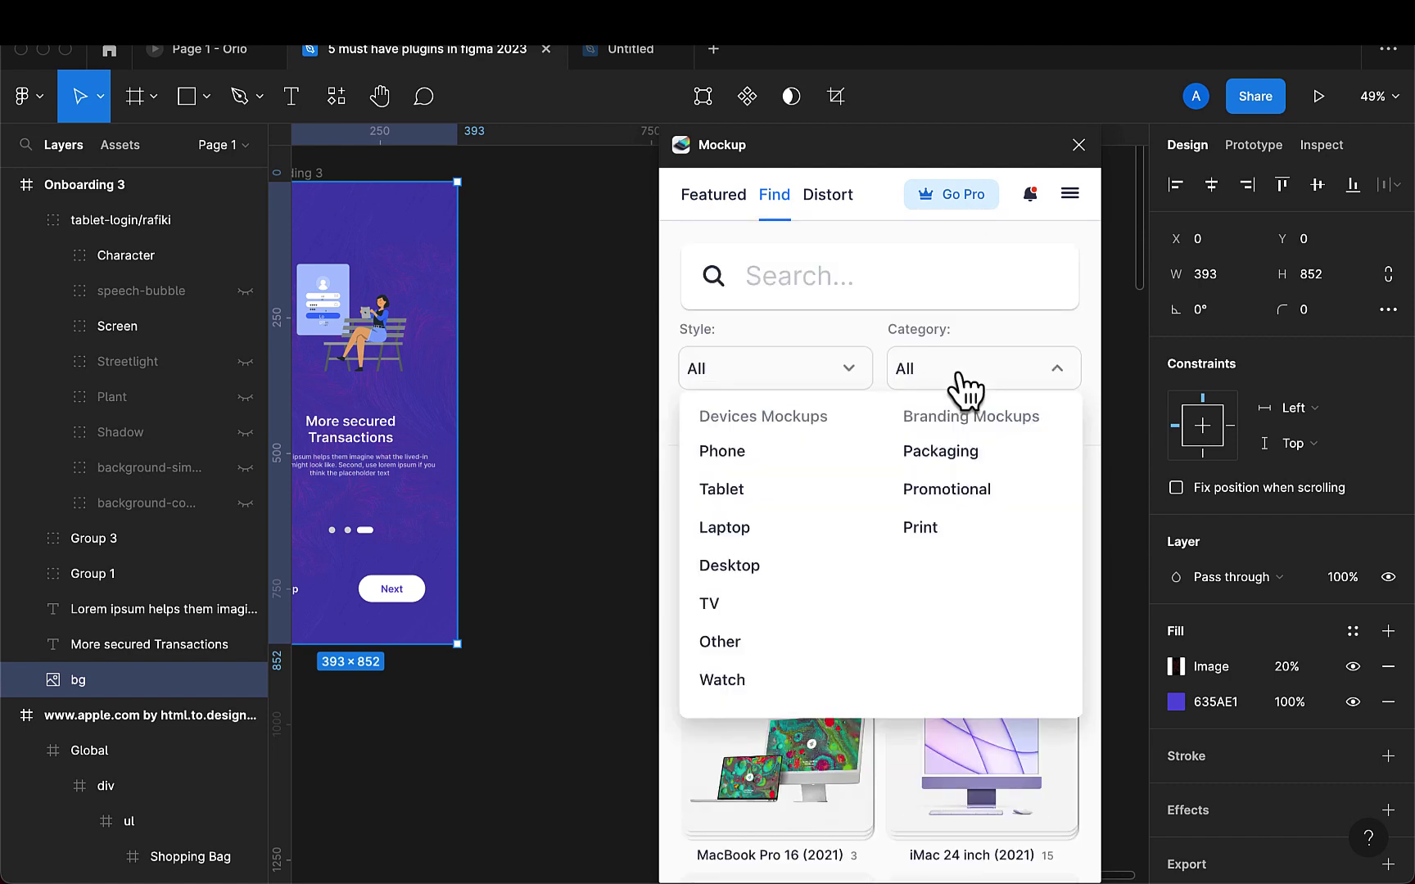
left_click(720, 458)
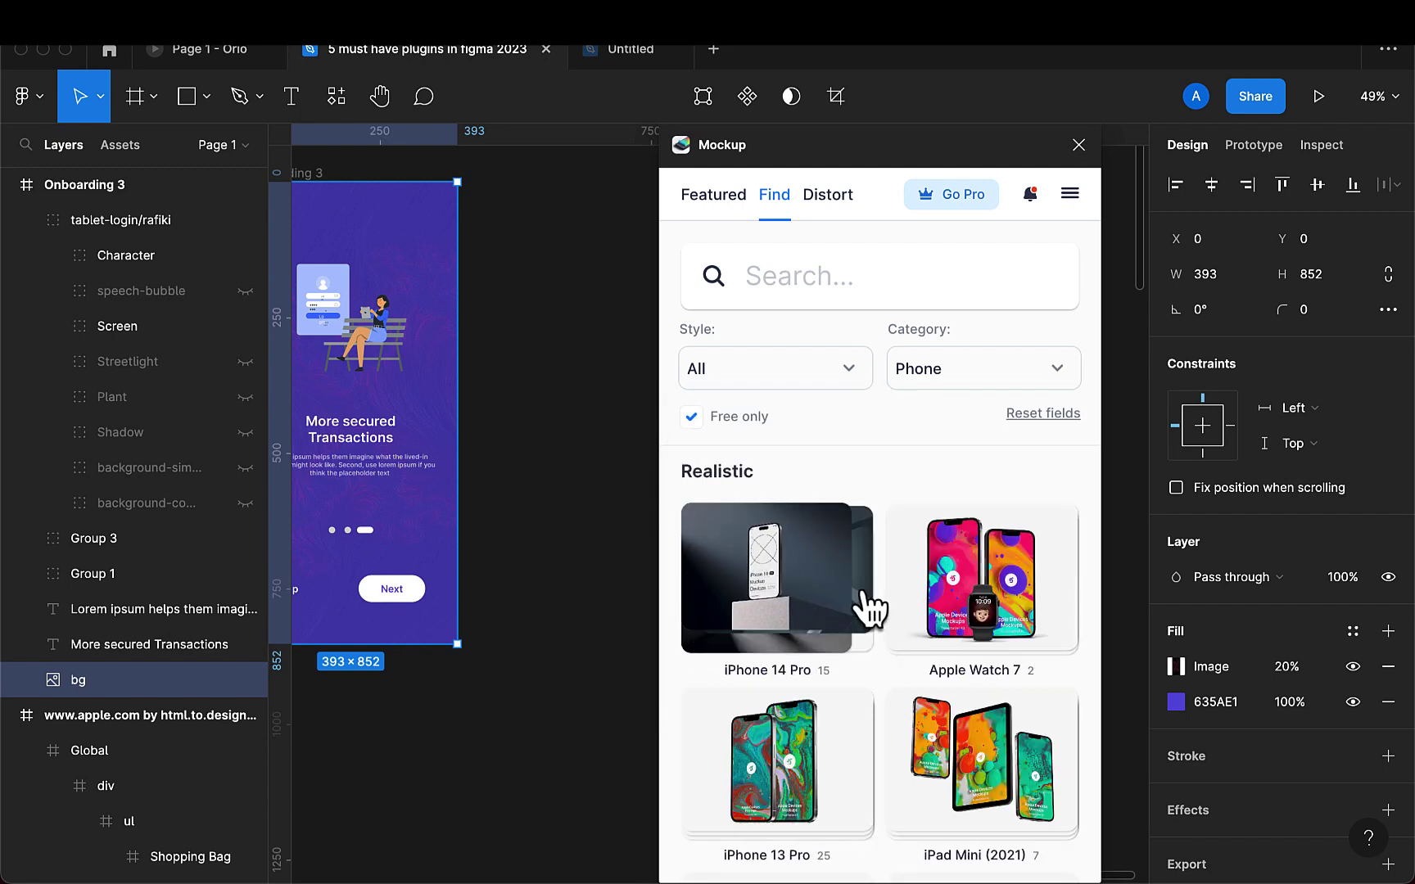
Step: Open the iPhone 14 Pro collection and choose the realistic mockup showing the phone's back and front side by side
scroll(837, 641, "down", 2)
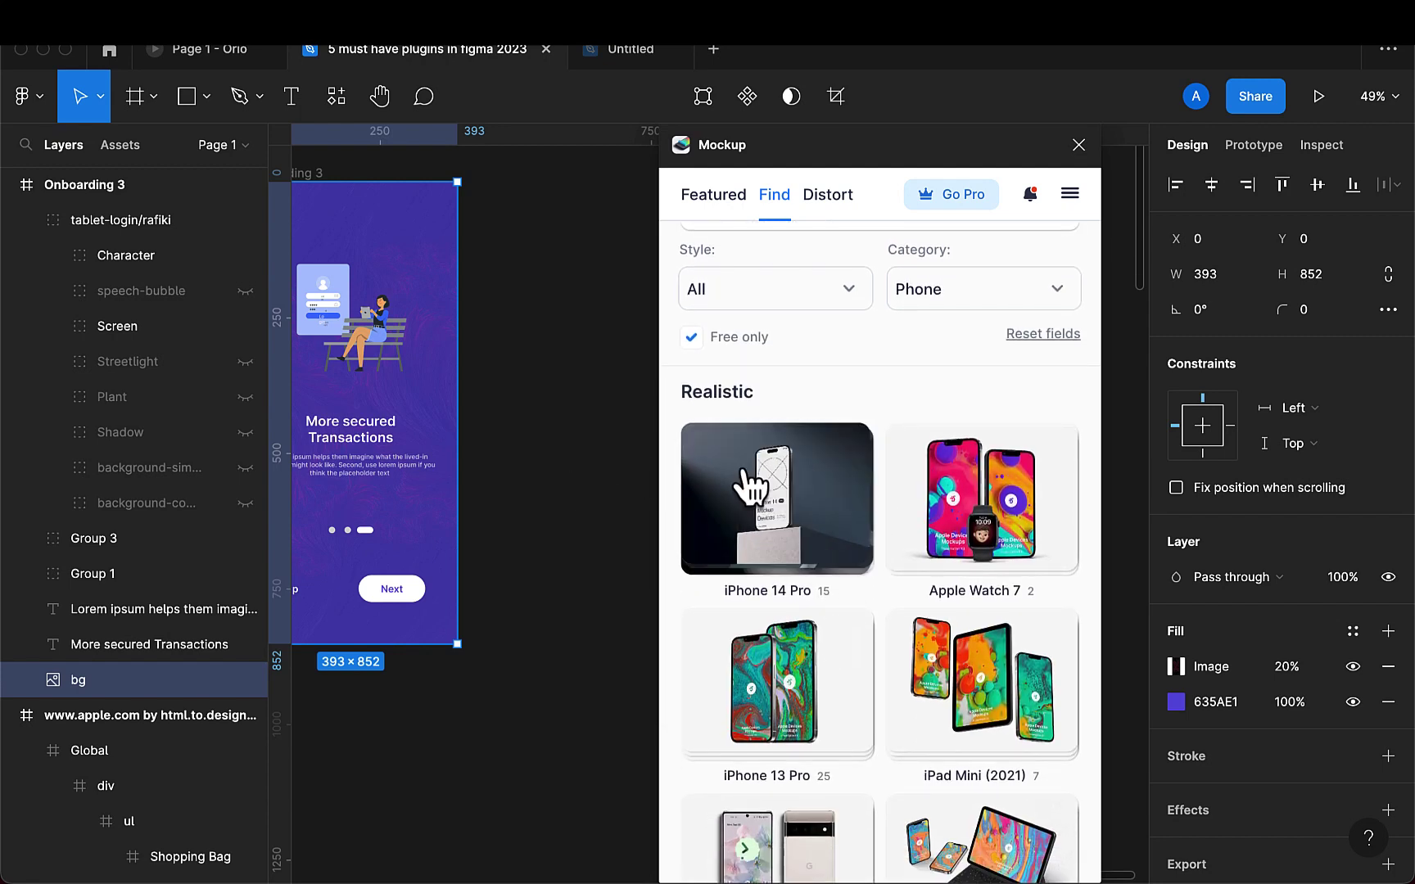
left_click(744, 471)
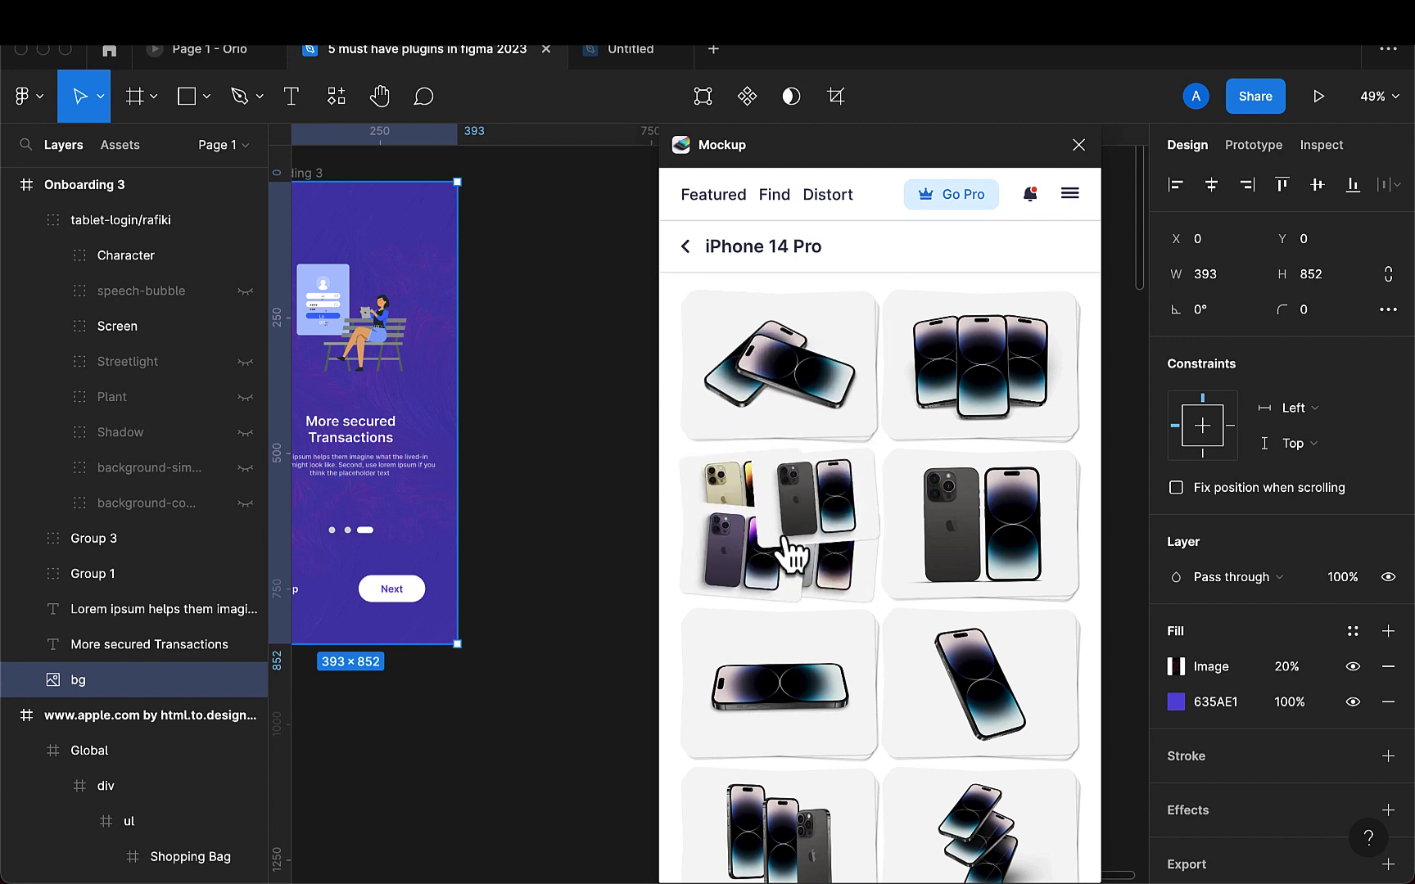
left_click(785, 538)
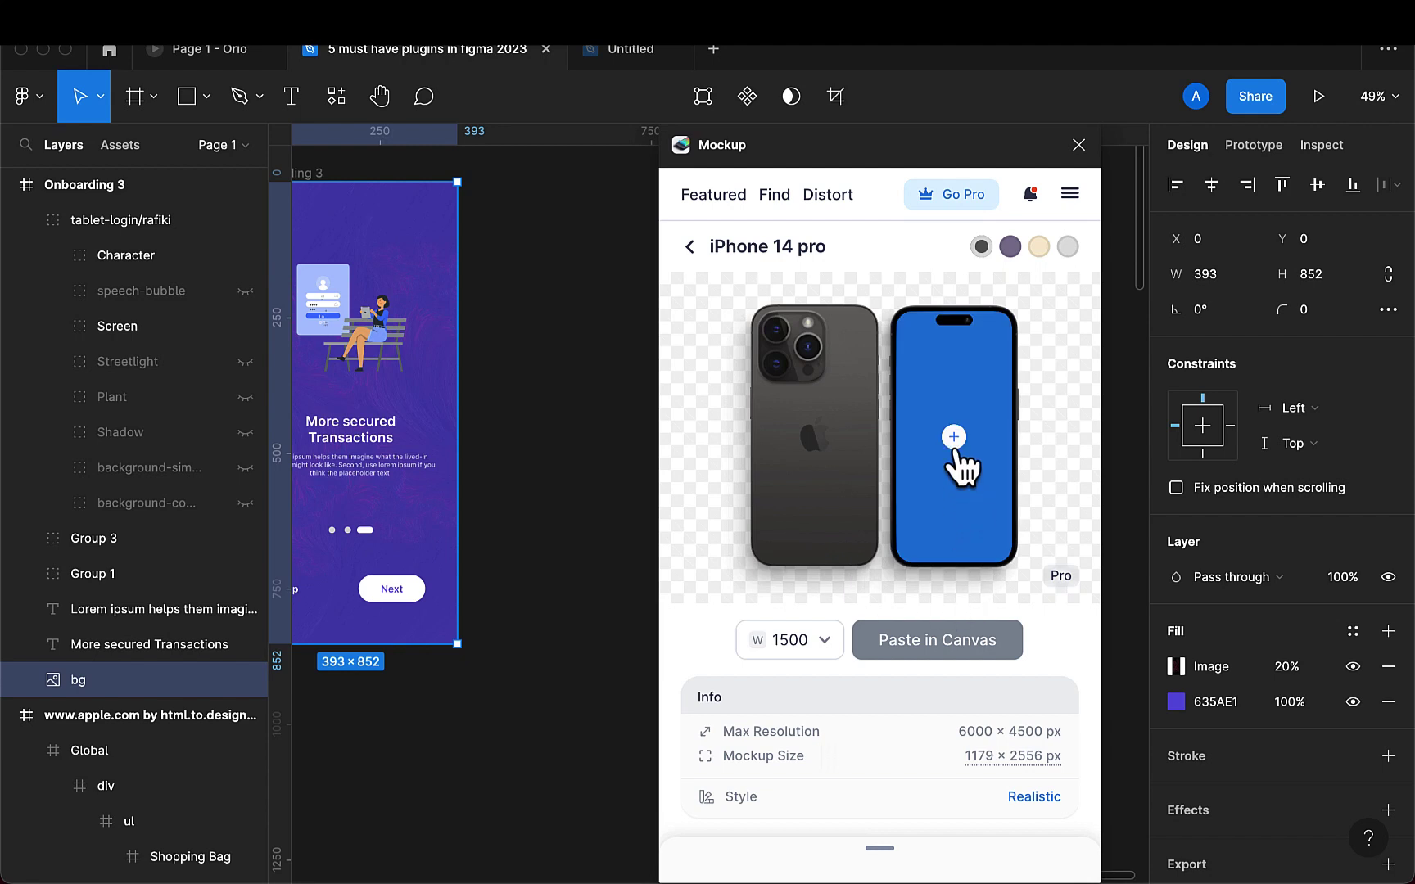
Step: Fill the blank screen of the iPhone 14 pro mockup with the Onboarding 3 frame and accept the crop
left_click(952, 440)
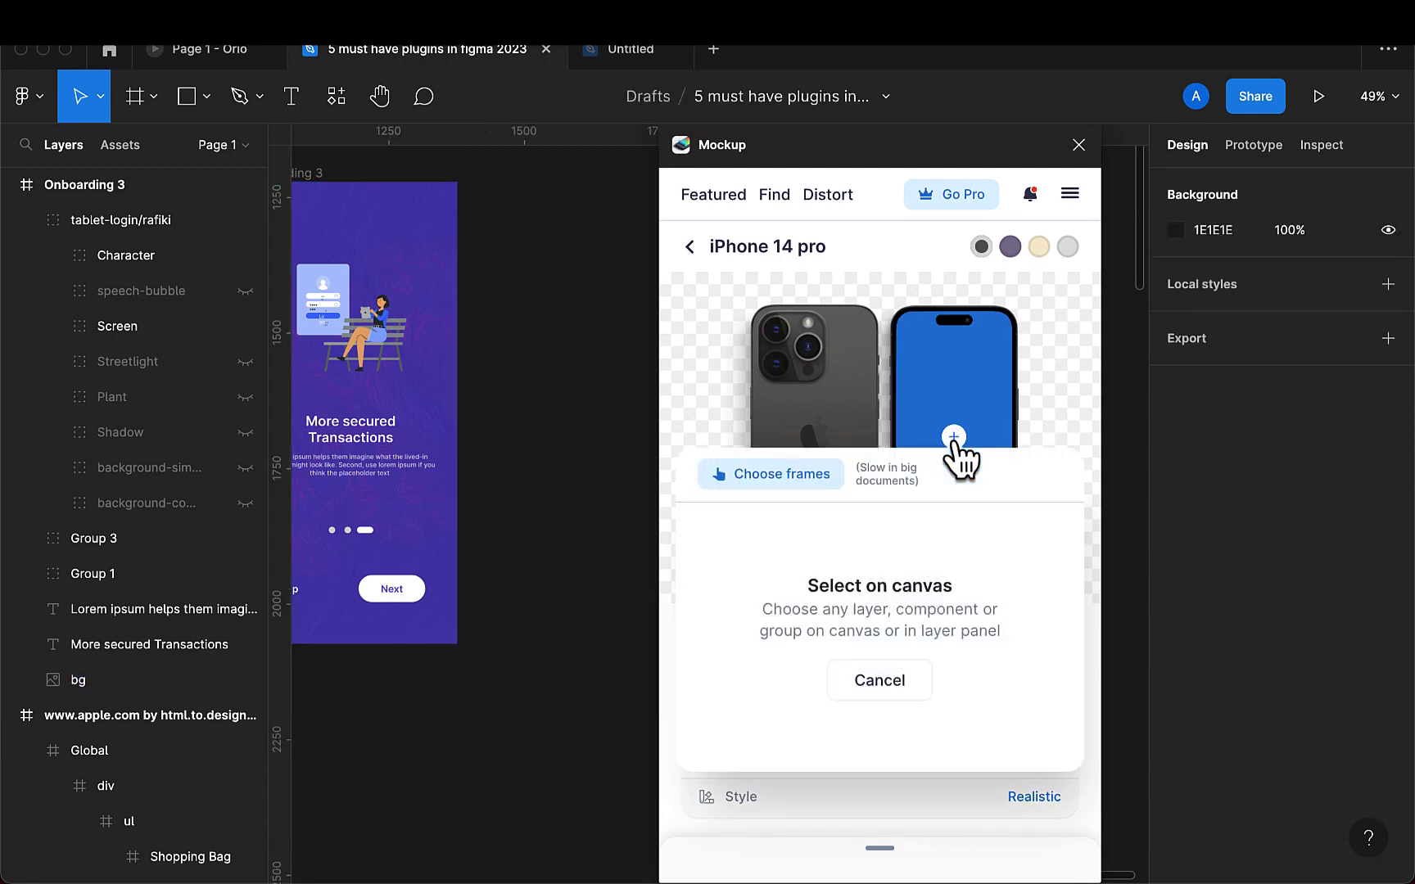
scroll(543, 363, "left", 3)
scroll(542, 363, "up", 2)
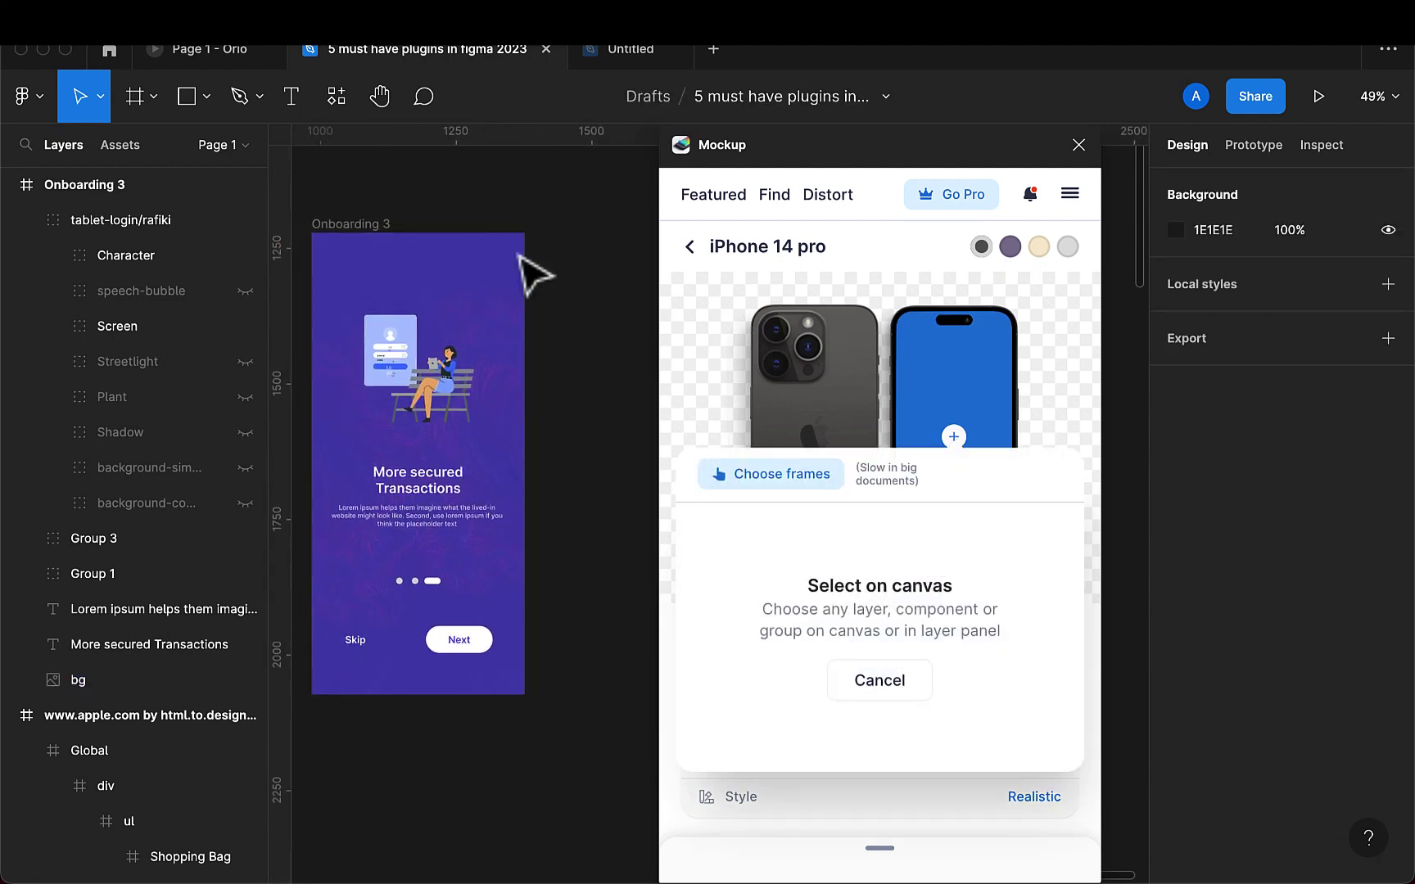
left_click(370, 231)
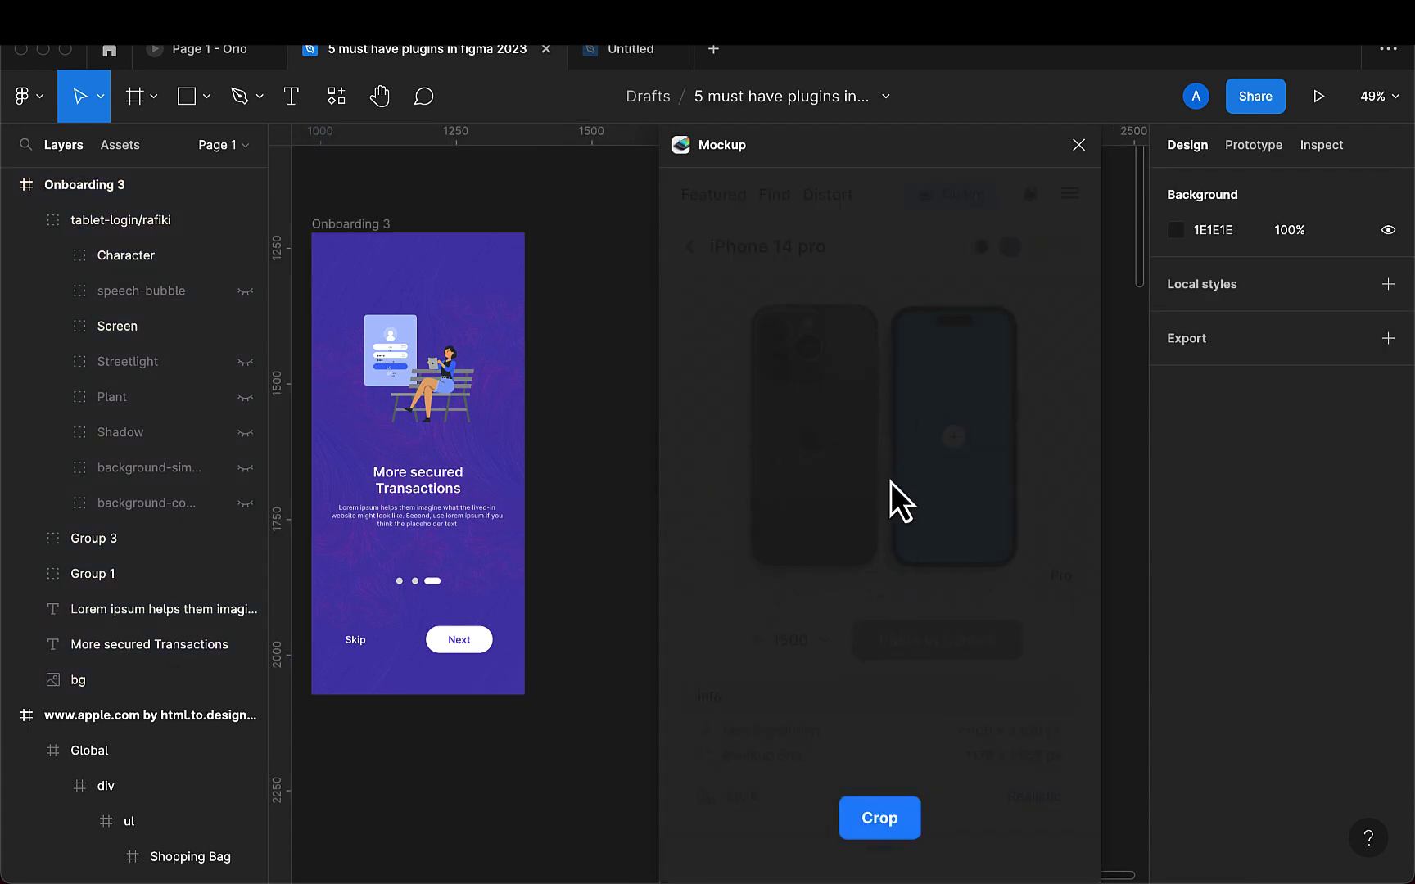
left_click(879, 818)
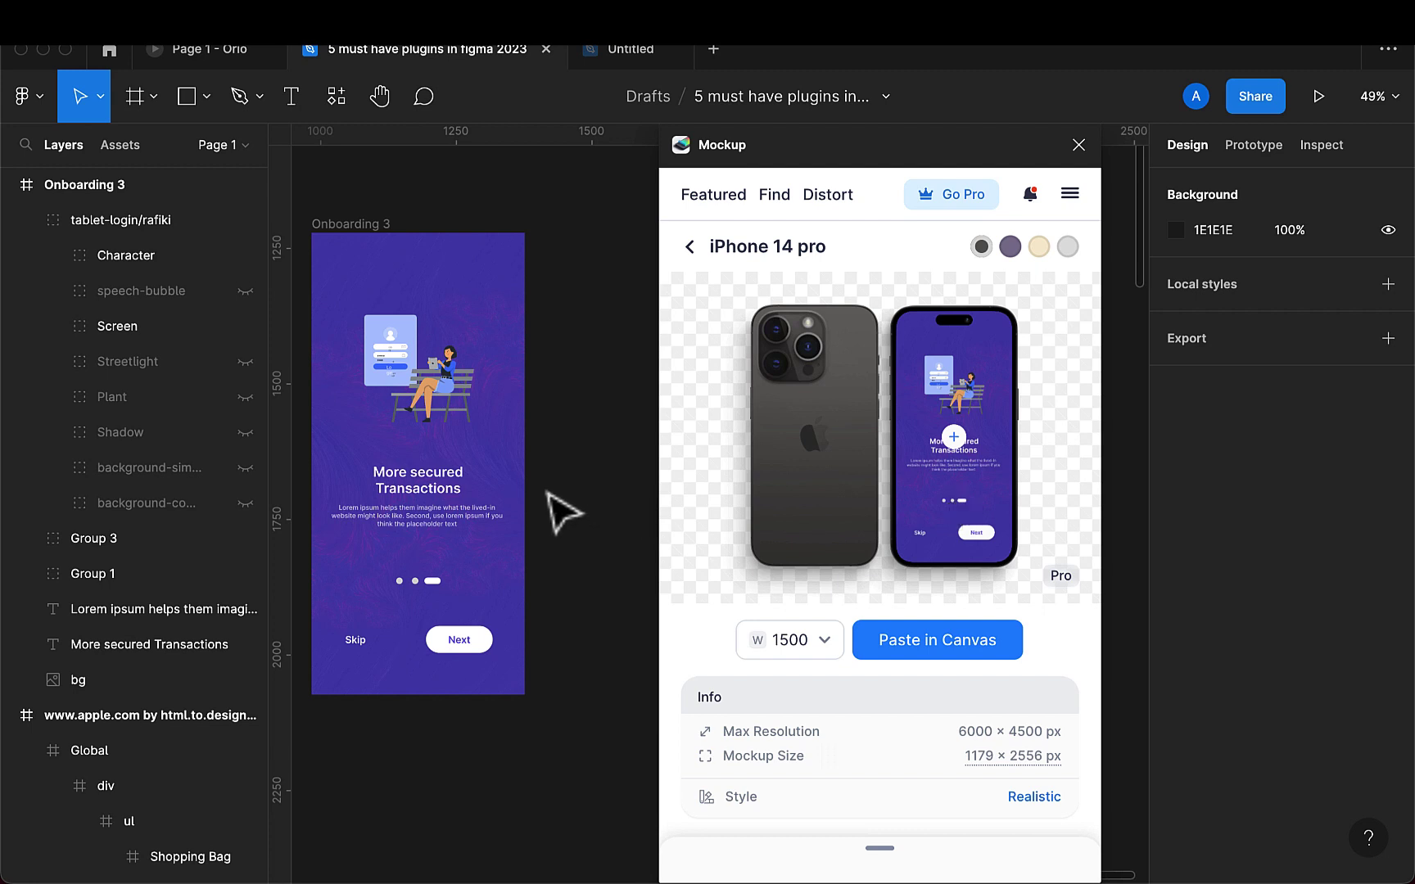
Step: Try to paste the iPhone 14 pro mockup onto the canvas at width 1500, then dismiss the upgrade offer
scroll(563, 513, "right", 5)
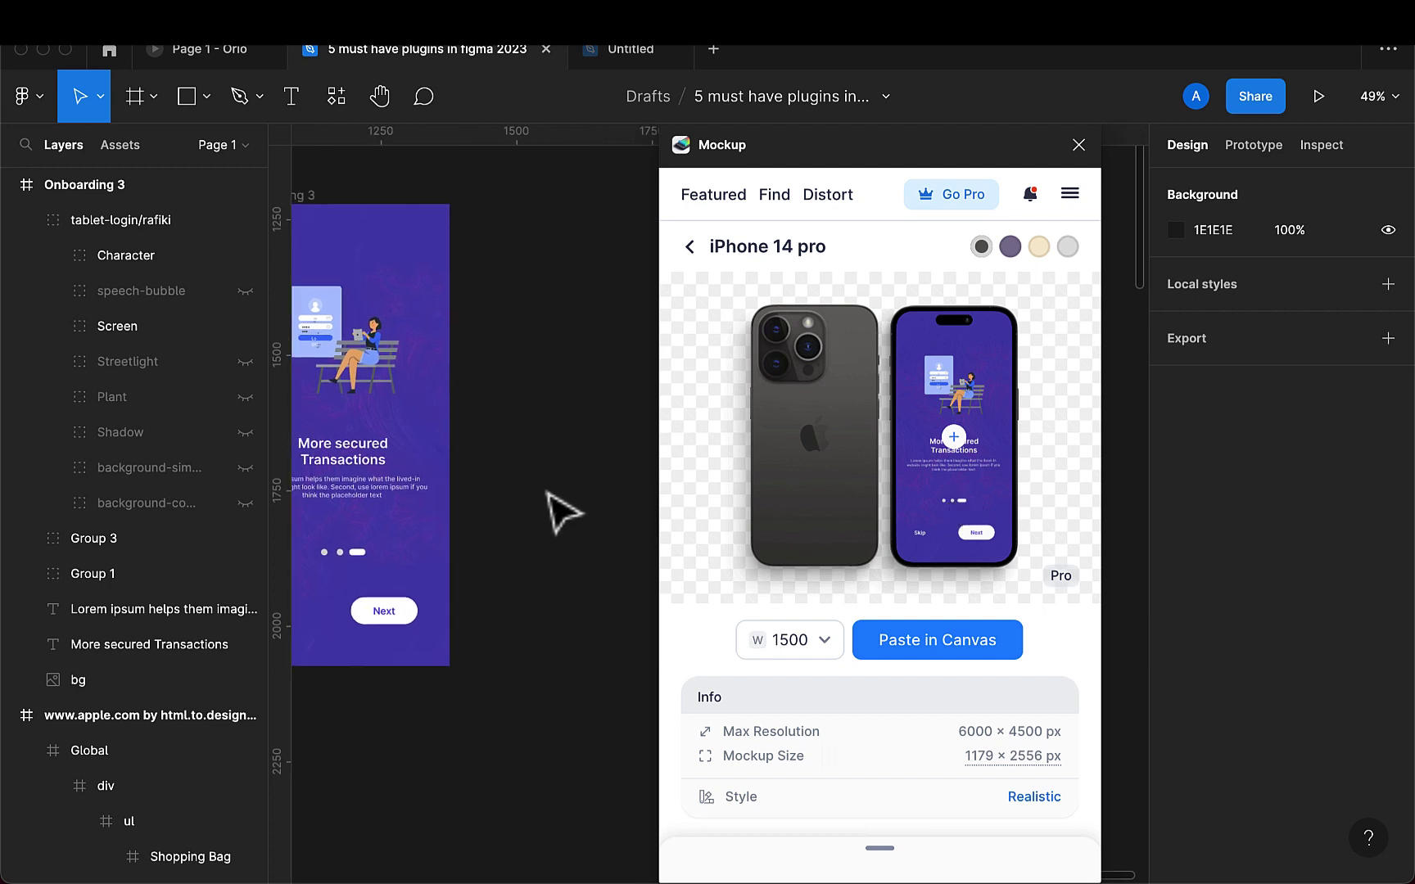
left_click(940, 647)
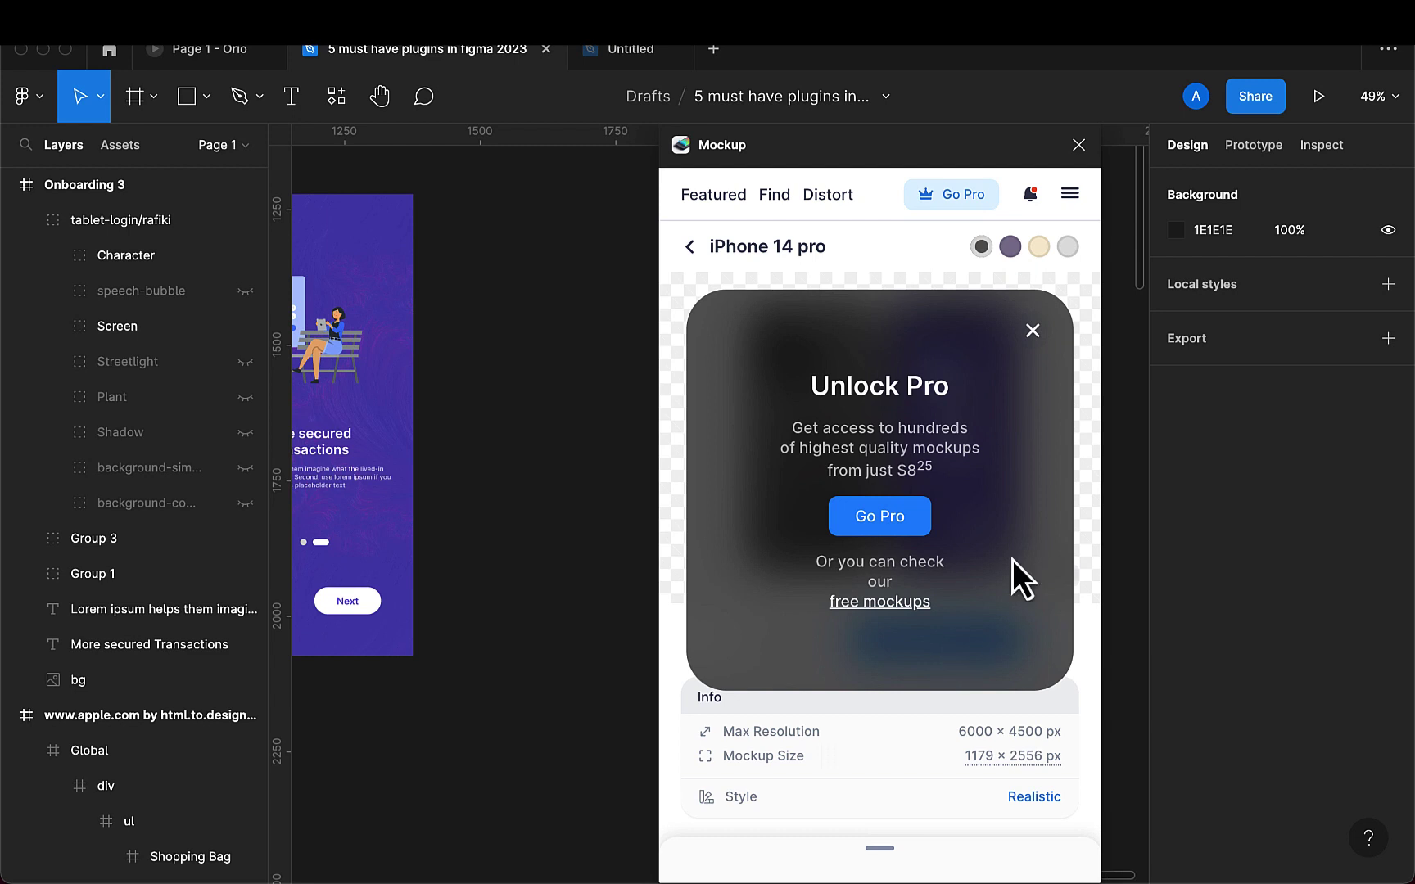
left_click(1033, 330)
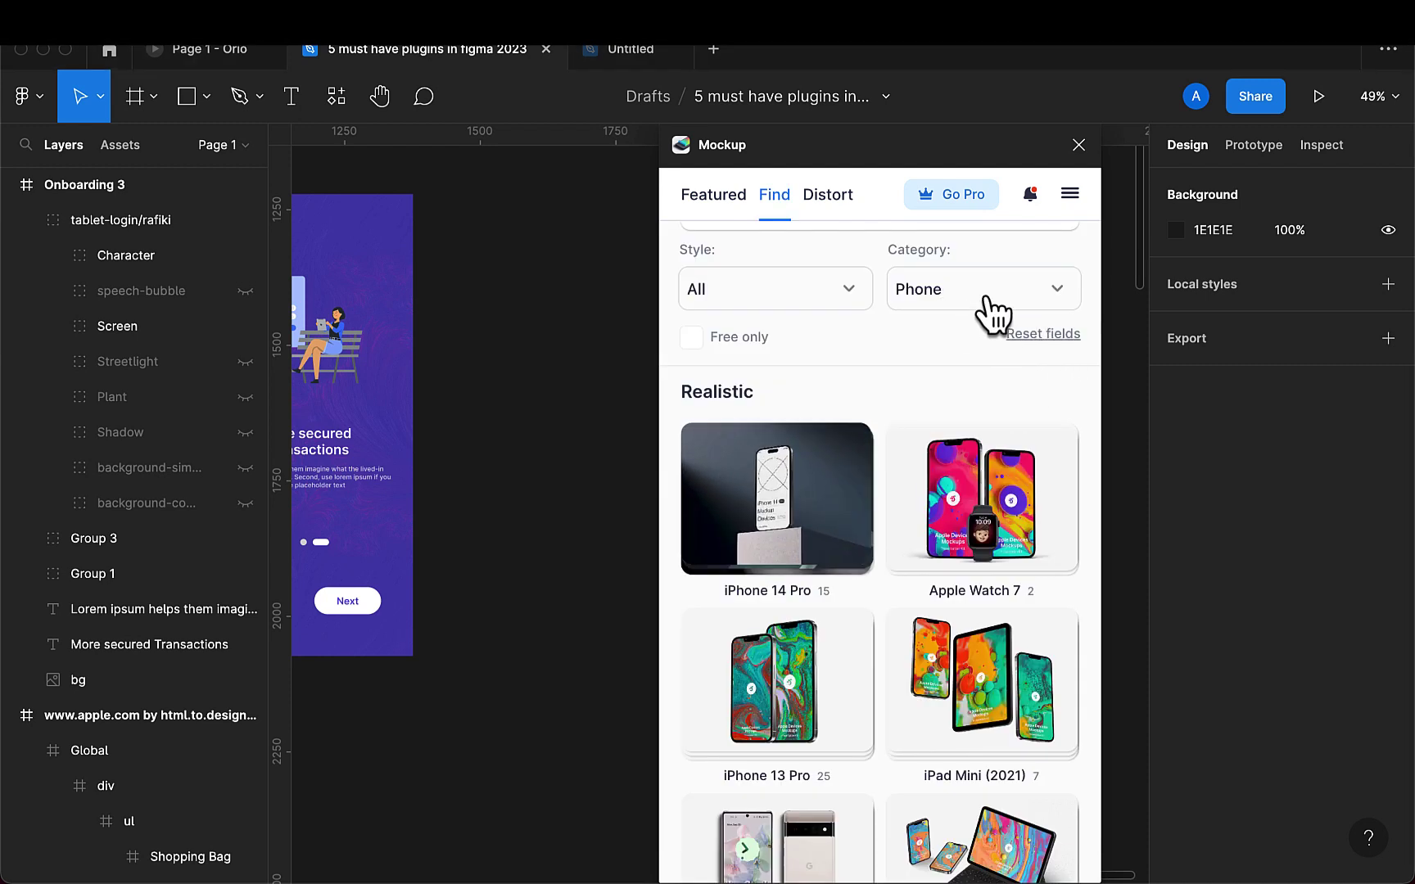
Step: Limit the Phone mockups to free ones only and open the iPhone 12 Pro (Wooden Hands) mockup
left_click(691, 338)
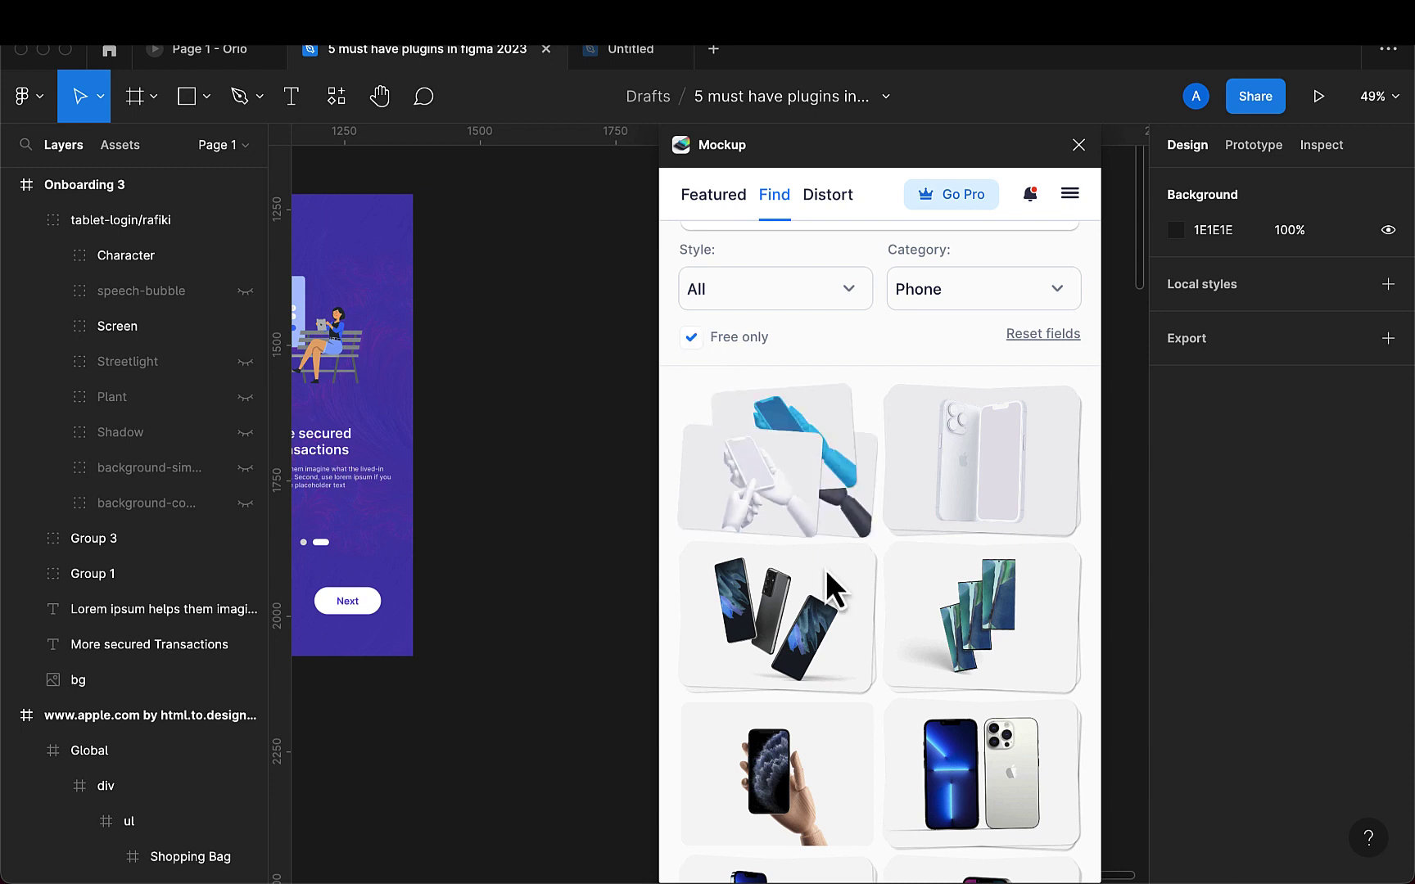
scroll(826, 586, "down", 1)
scroll(829, 587, "down", 1)
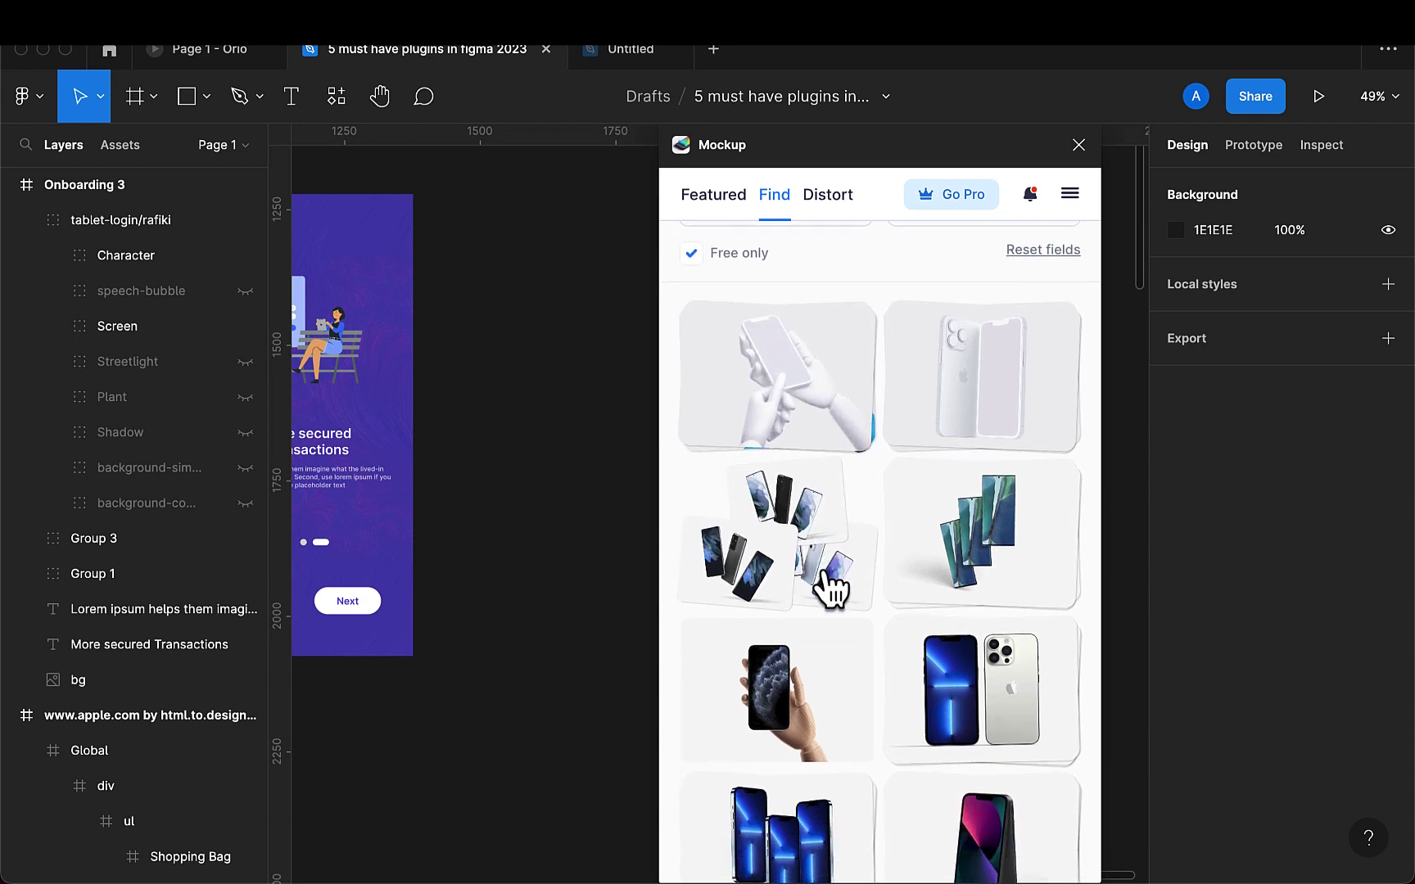
scroll(829, 586, "down", 3)
scroll(827, 584, "up", 5)
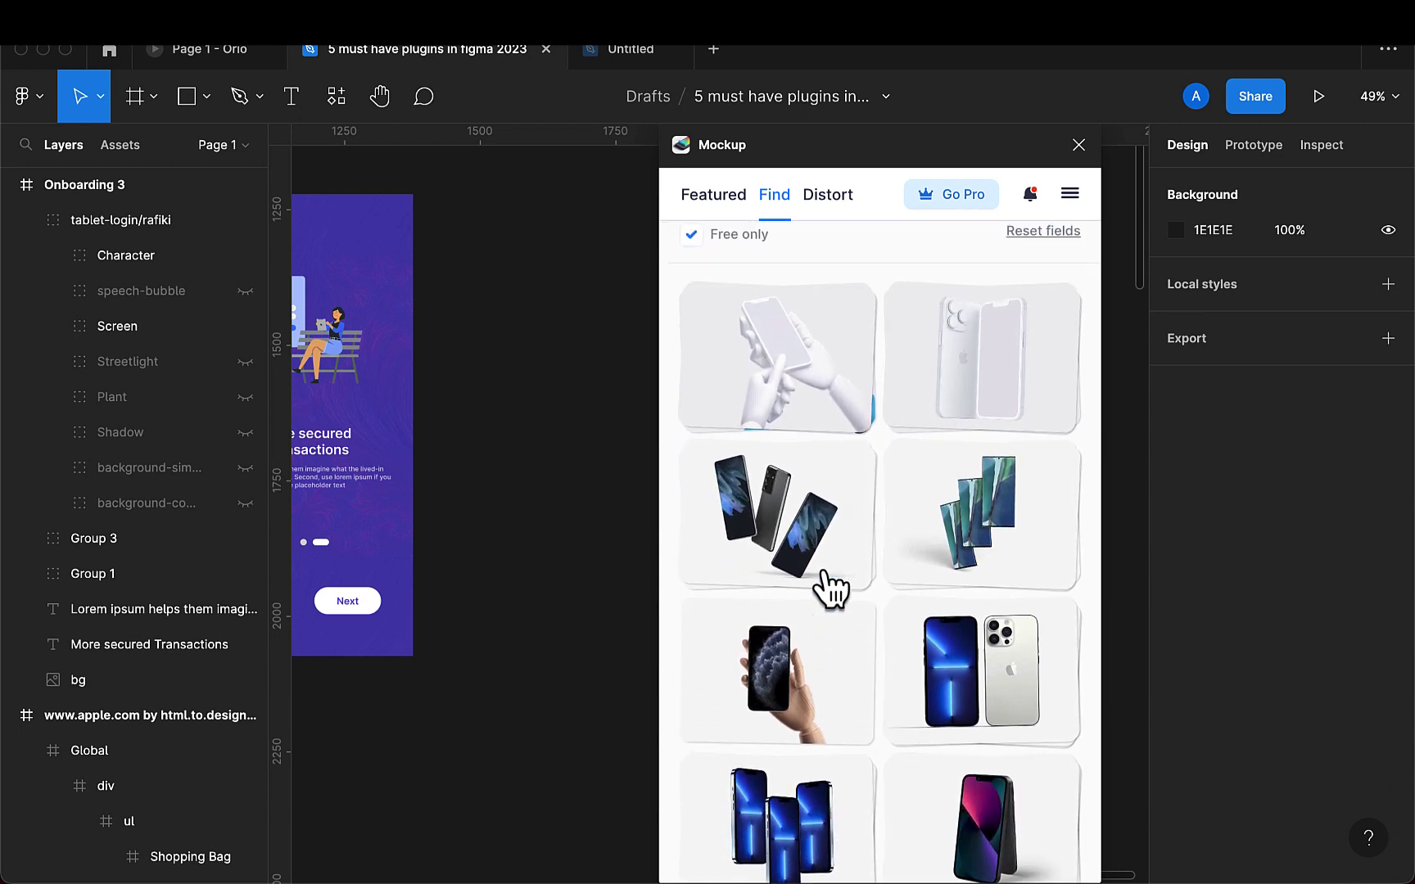
left_click(804, 463)
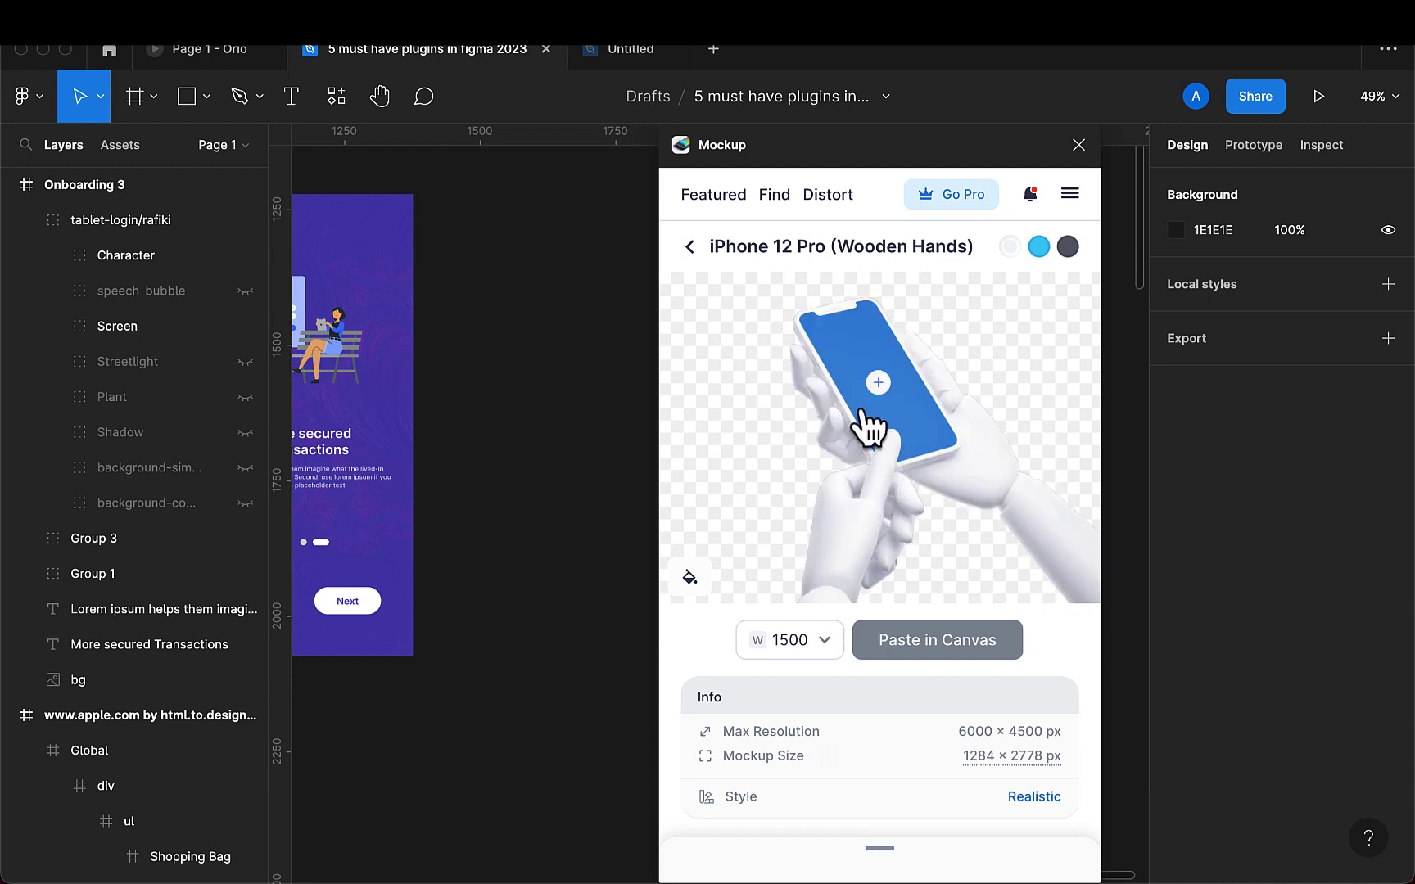
Step: Place the Onboarding 3 frame on the phone screen of the Wooden Hands mockup and accept the crop
left_click(878, 382)
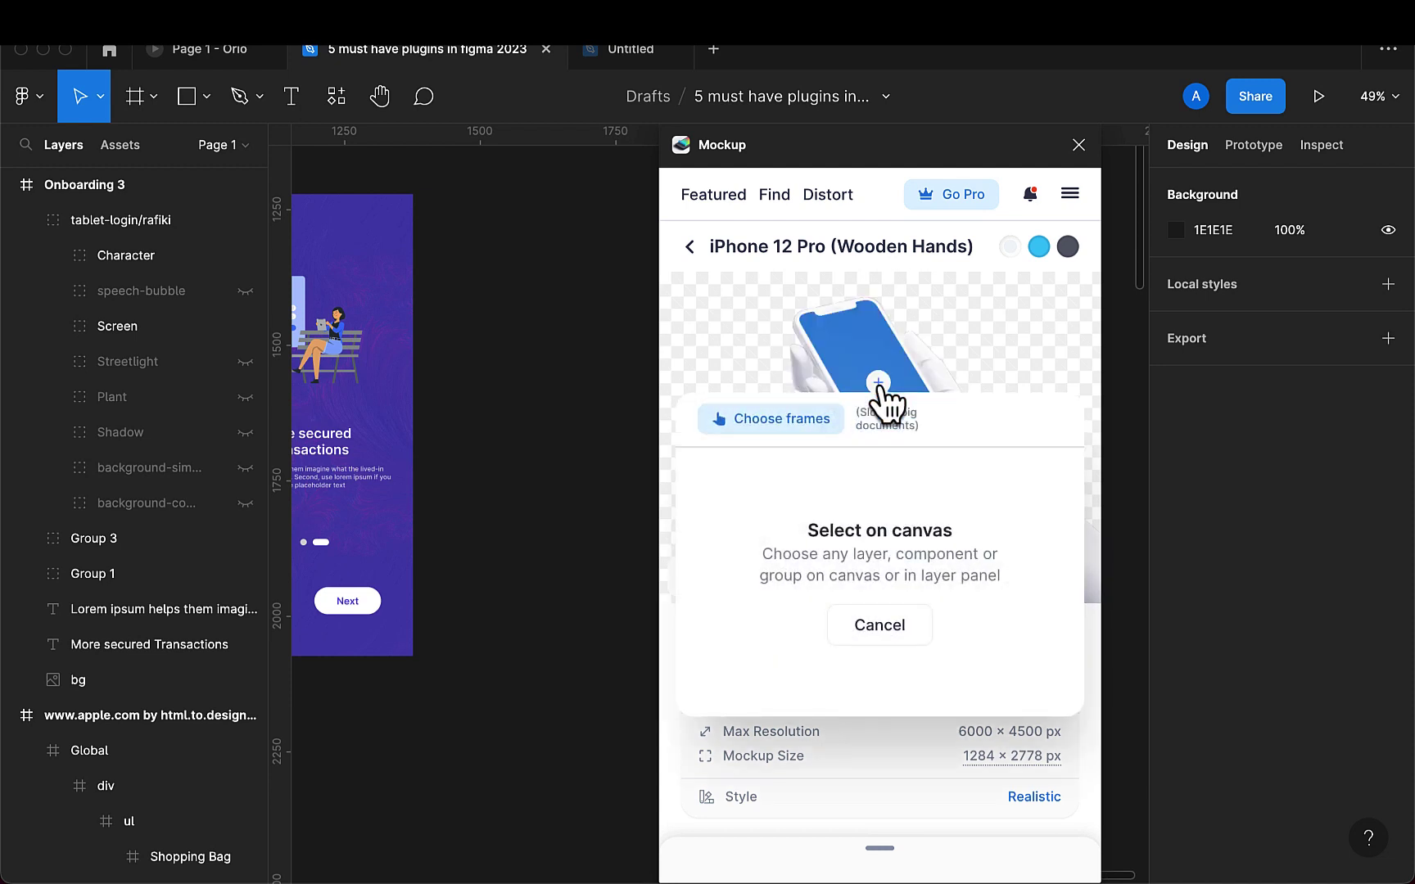
scroll(581, 414, "left", 3)
scroll(581, 414, "up", 2)
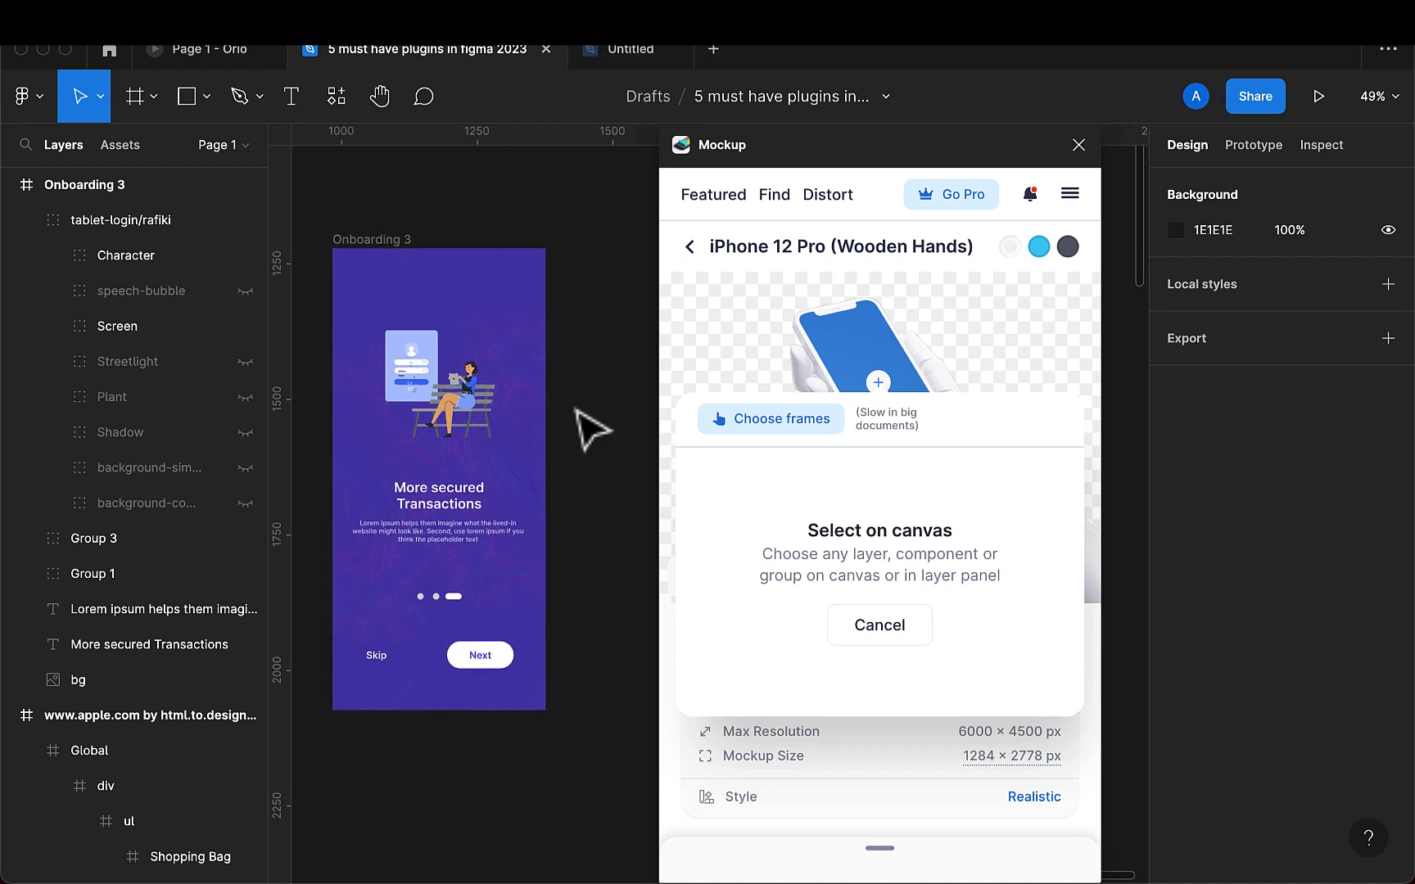
left_click(376, 253)
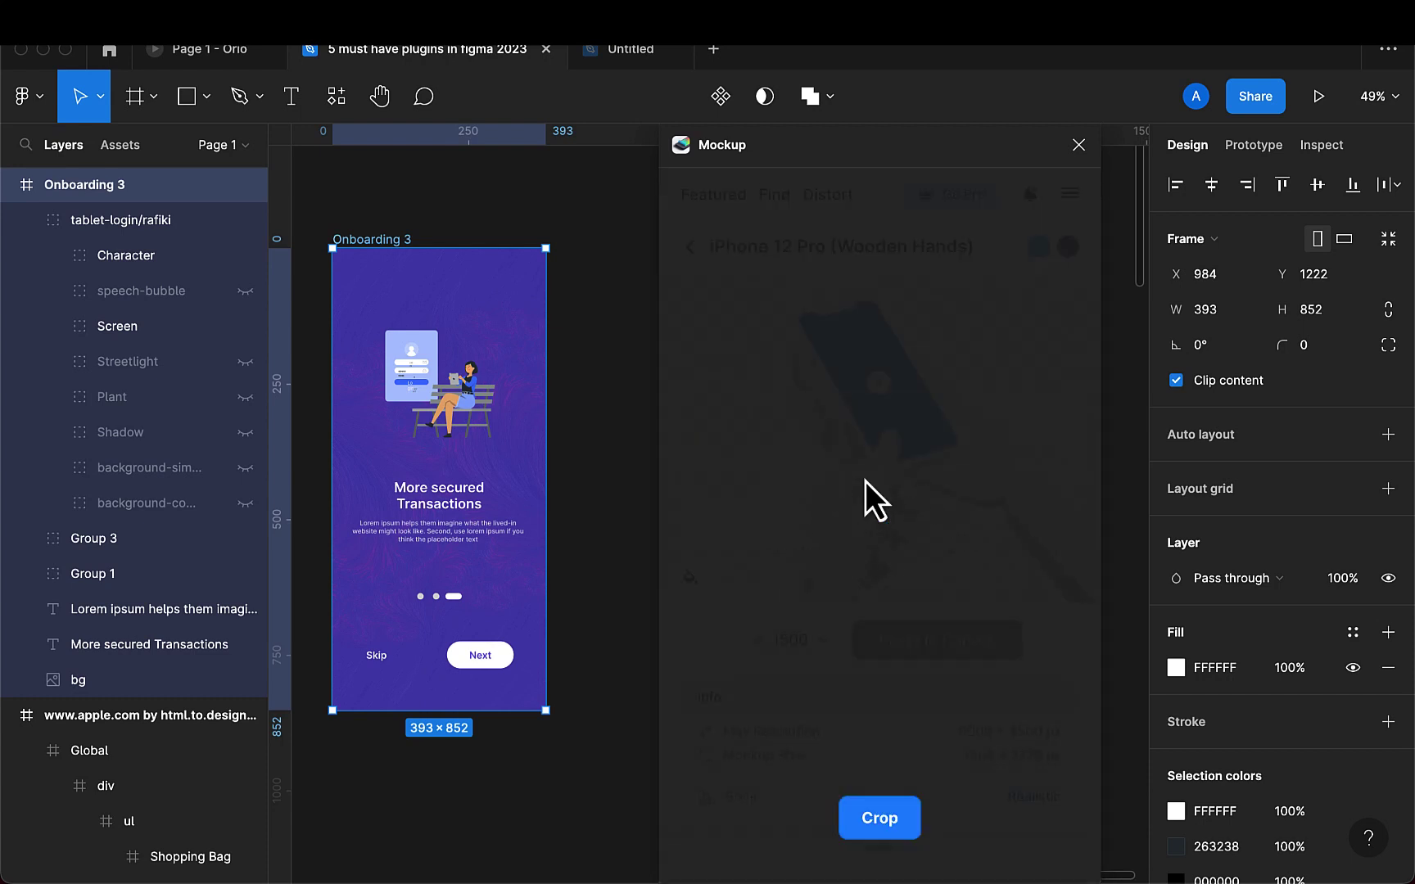
left_click(881, 819)
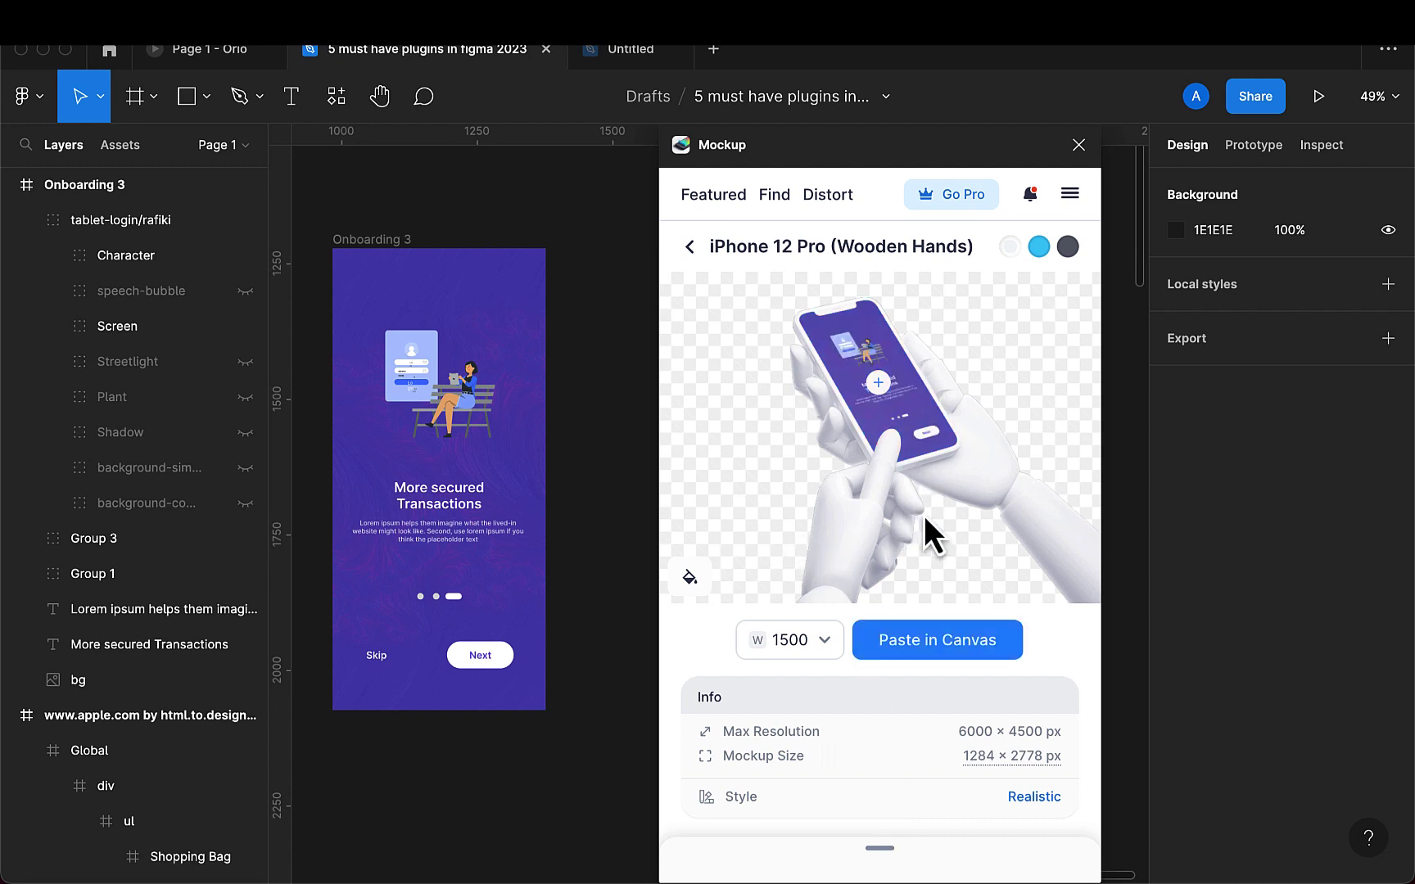
Step: Paste the iPhone 12 Pro (Wooden Hands) mockup onto the canvas at width 1500 and locate it beside the Onboarding 3 frame
scroll(606, 409, "right", 5)
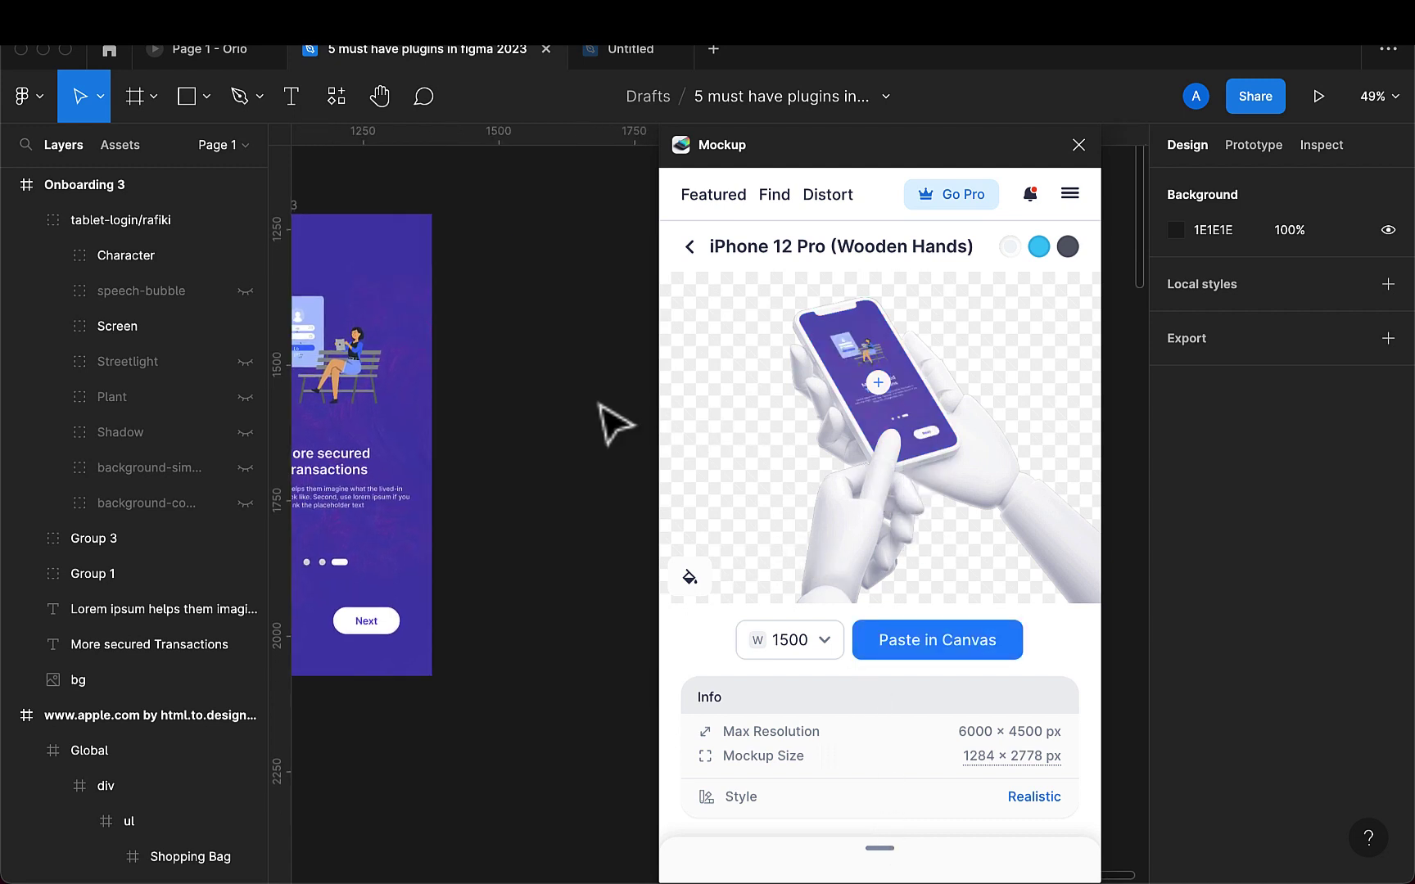
scroll(614, 424, "right", 2)
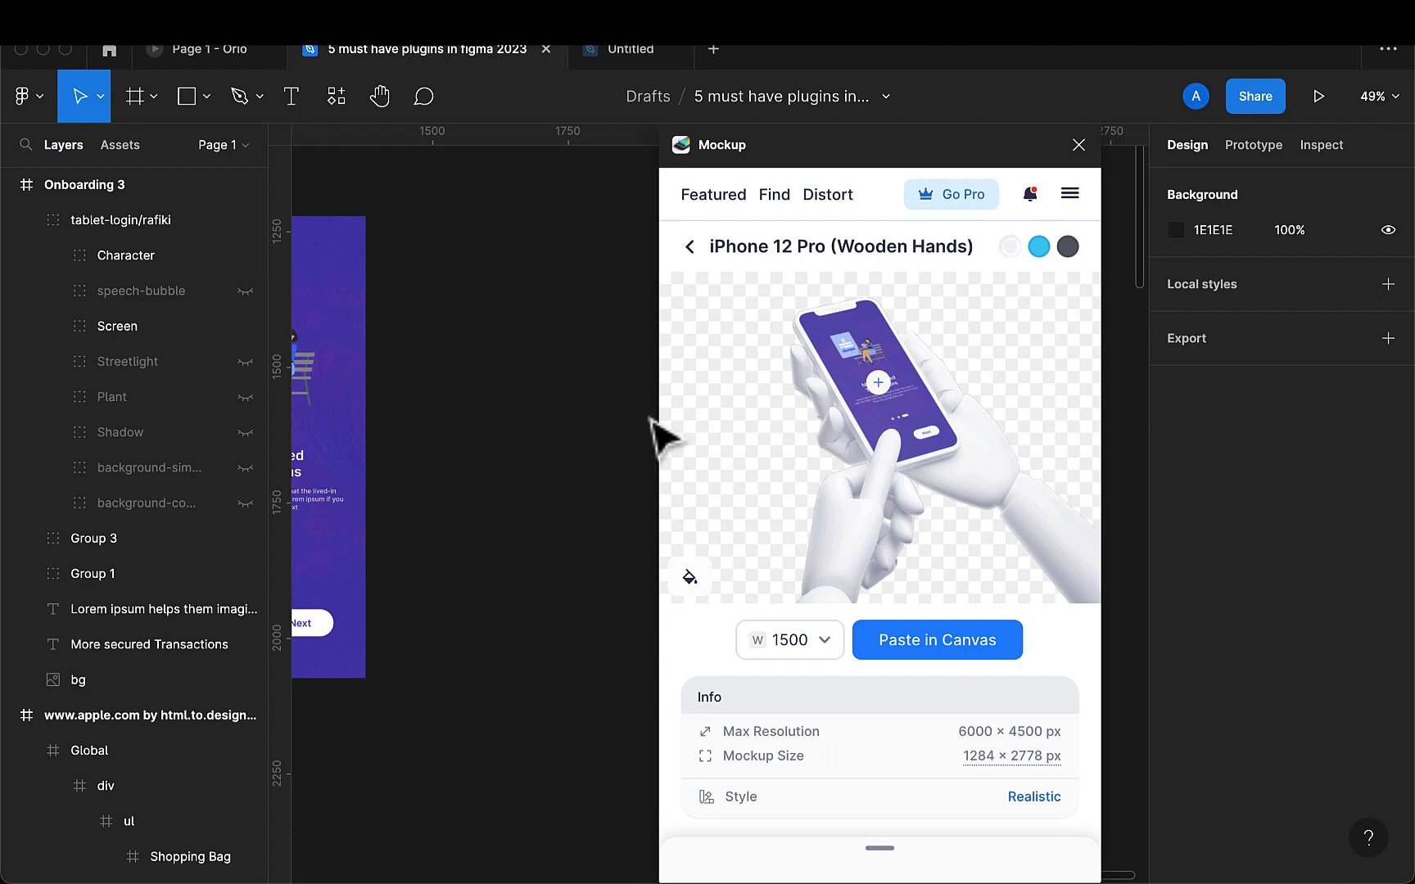
left_click(945, 647)
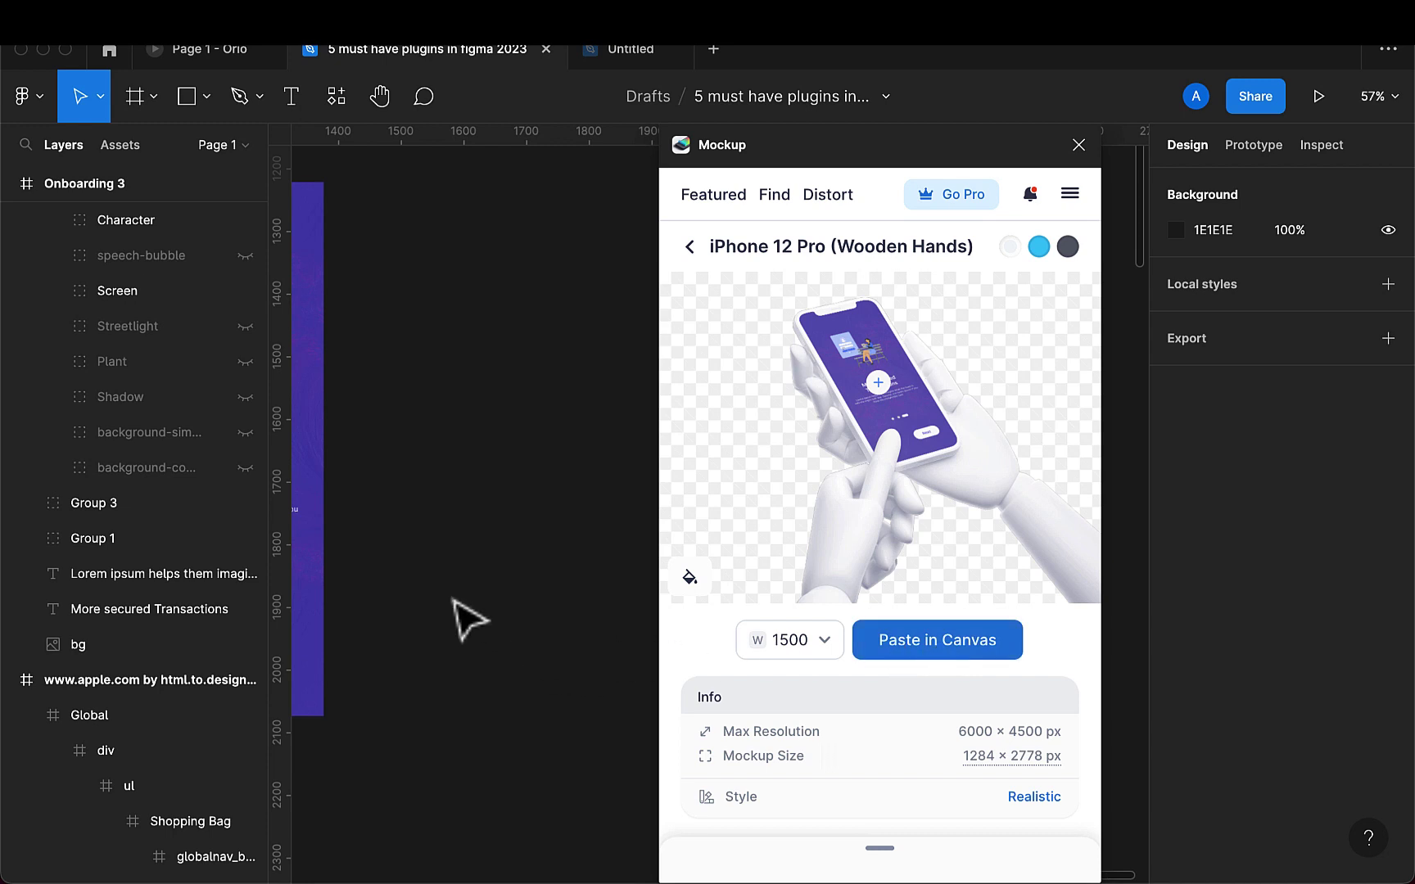
scroll(469, 619, "down", 5)
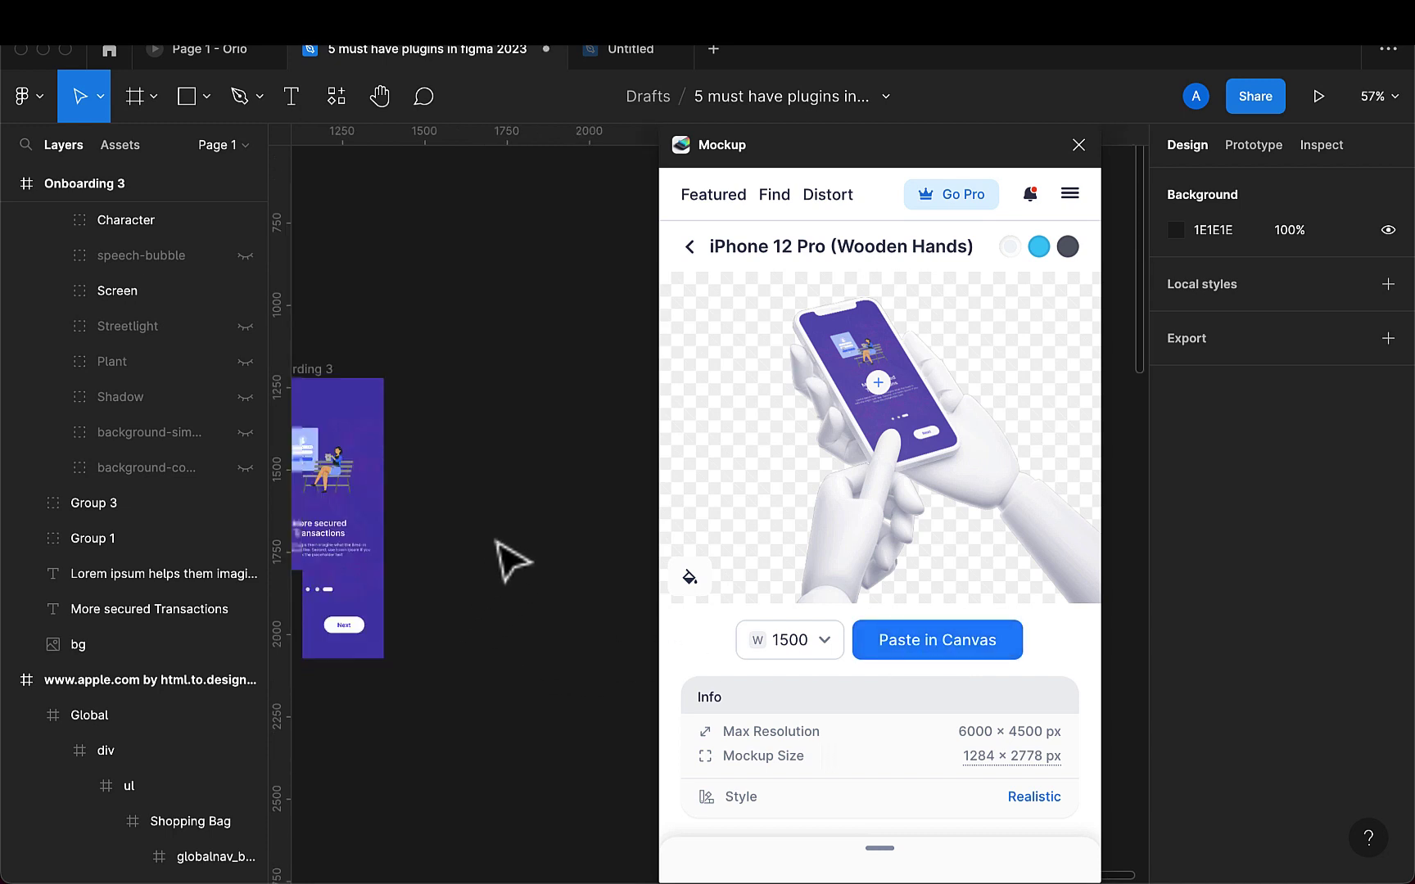
scroll(528, 538, "down", 15)
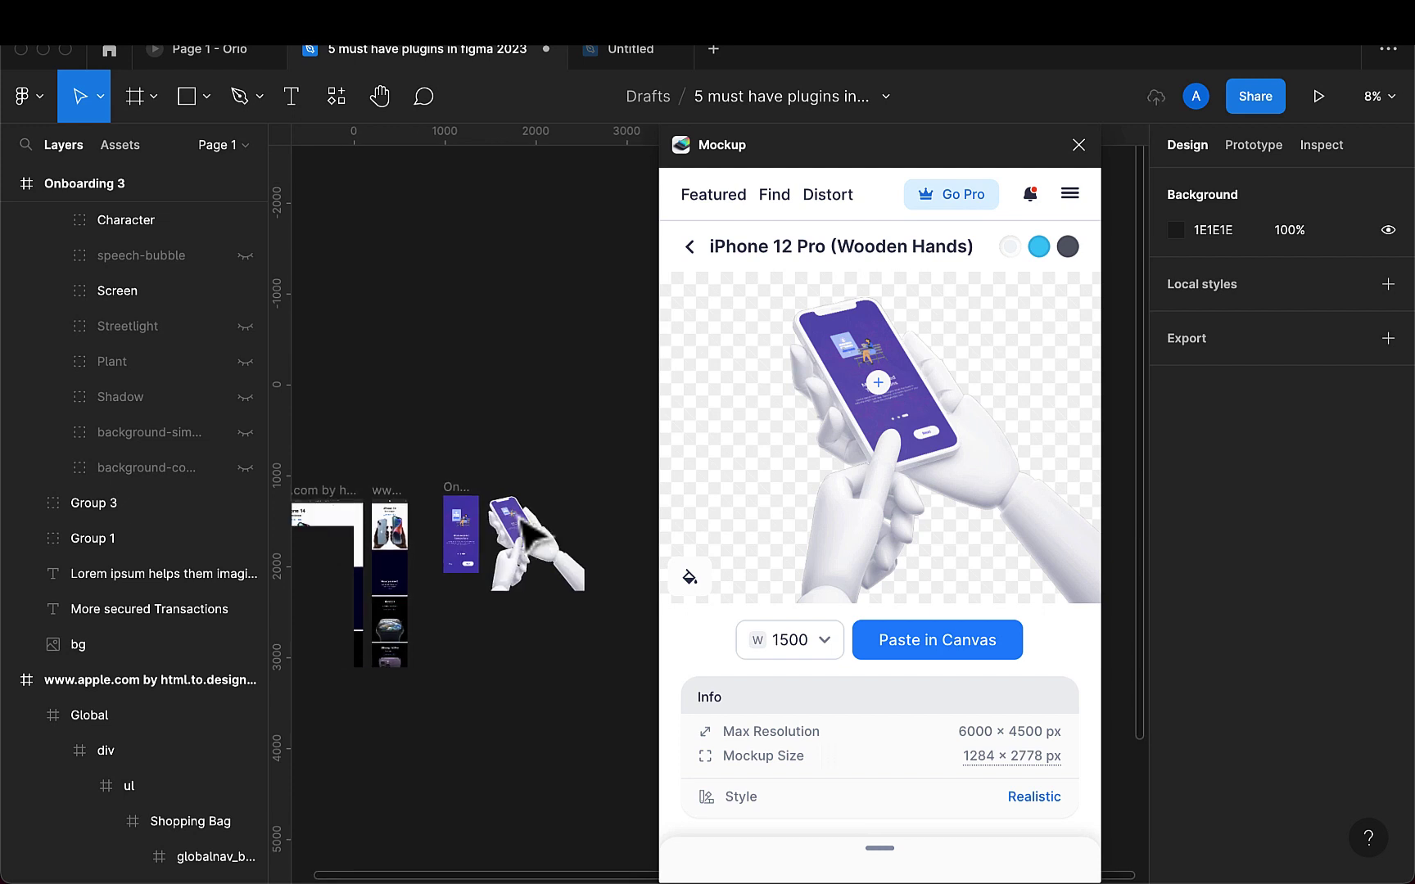
Step: Close the Mockup plugin and move the pasted mockup group away from the Onboarding 3 frame to about X 1737, Y 1109
left_click(1079, 145)
scroll(552, 557, "up", 5)
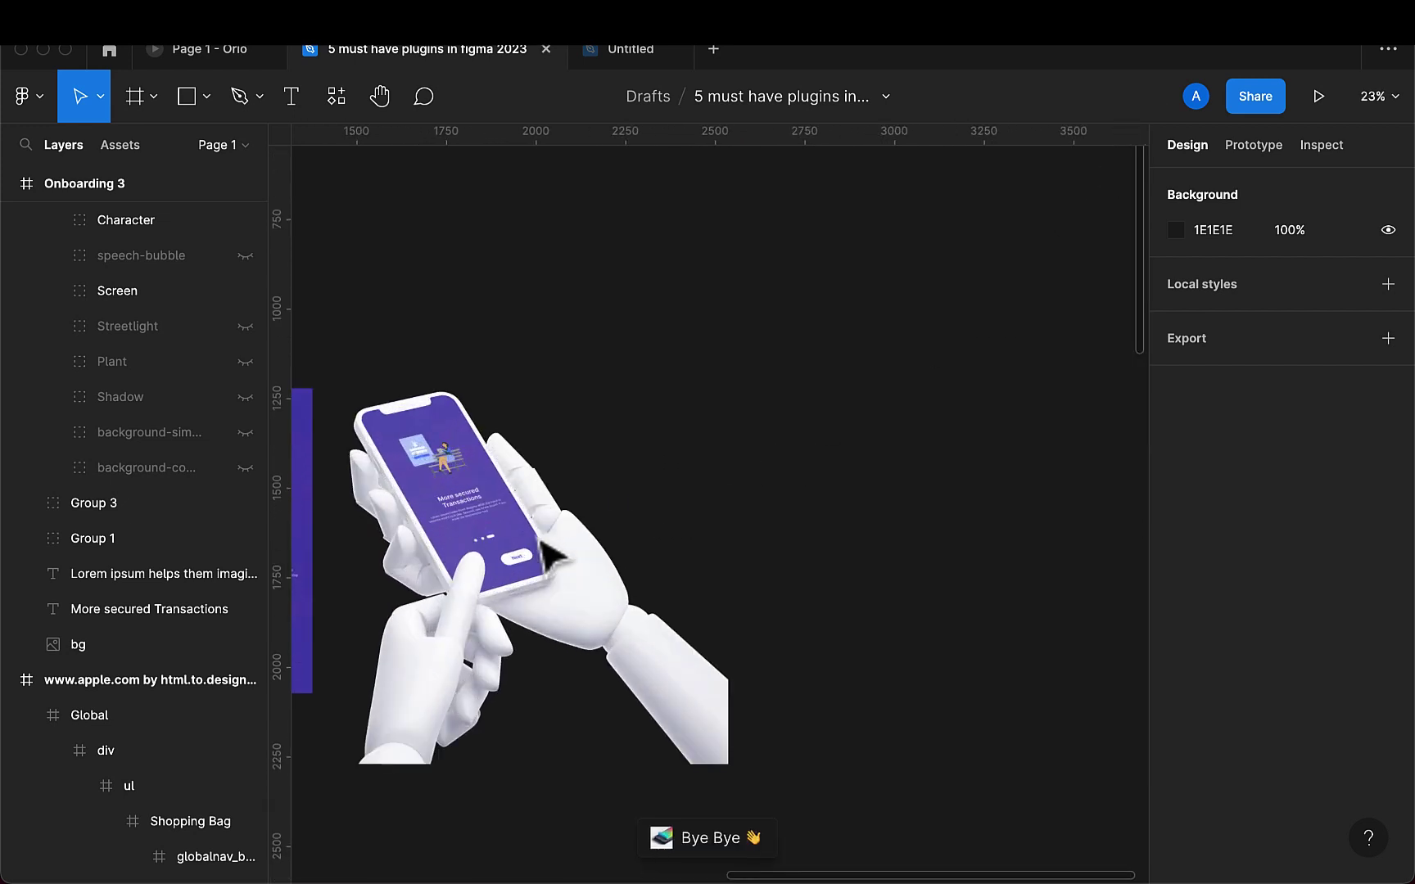
scroll(549, 557, "up", 4)
left_click(479, 610)
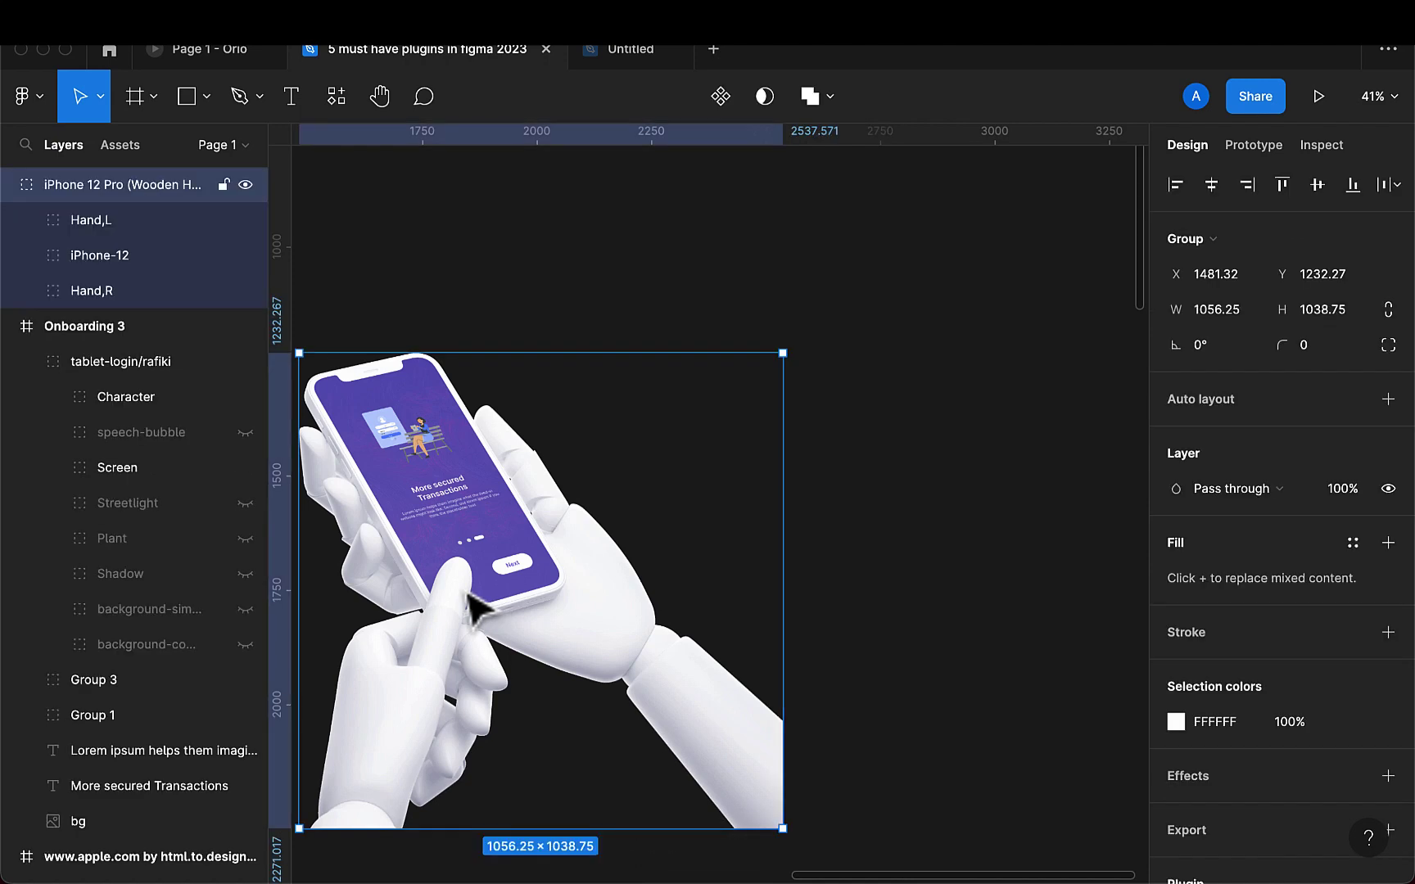
left_click_drag(579, 537, 697, 481)
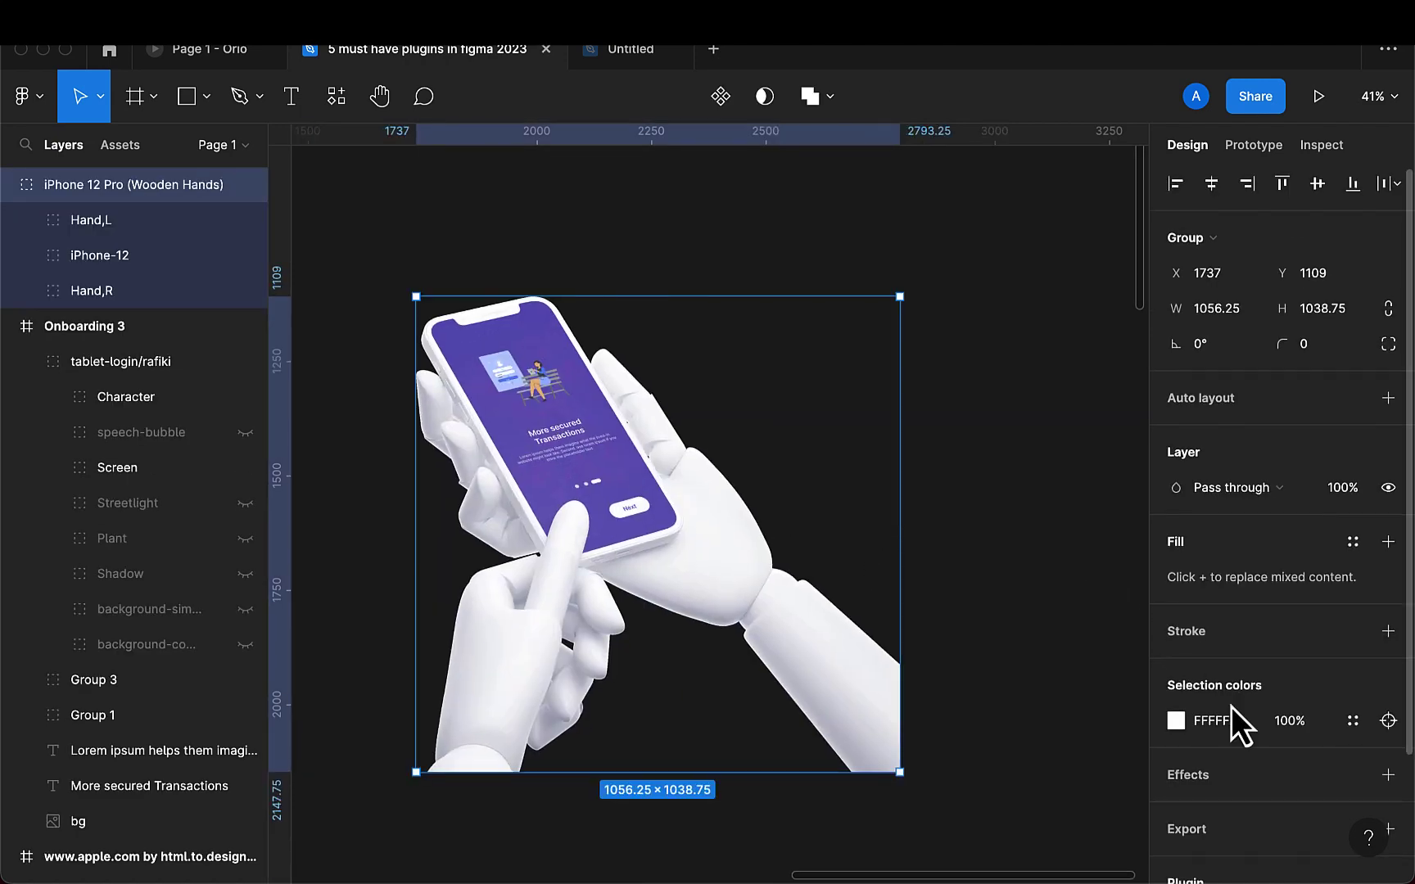
Step: Add a 1x PNG export setting to the iPhone 12 Pro (Wooden Hands) group
scroll(1238, 723, "down", 4)
left_click(1388, 681)
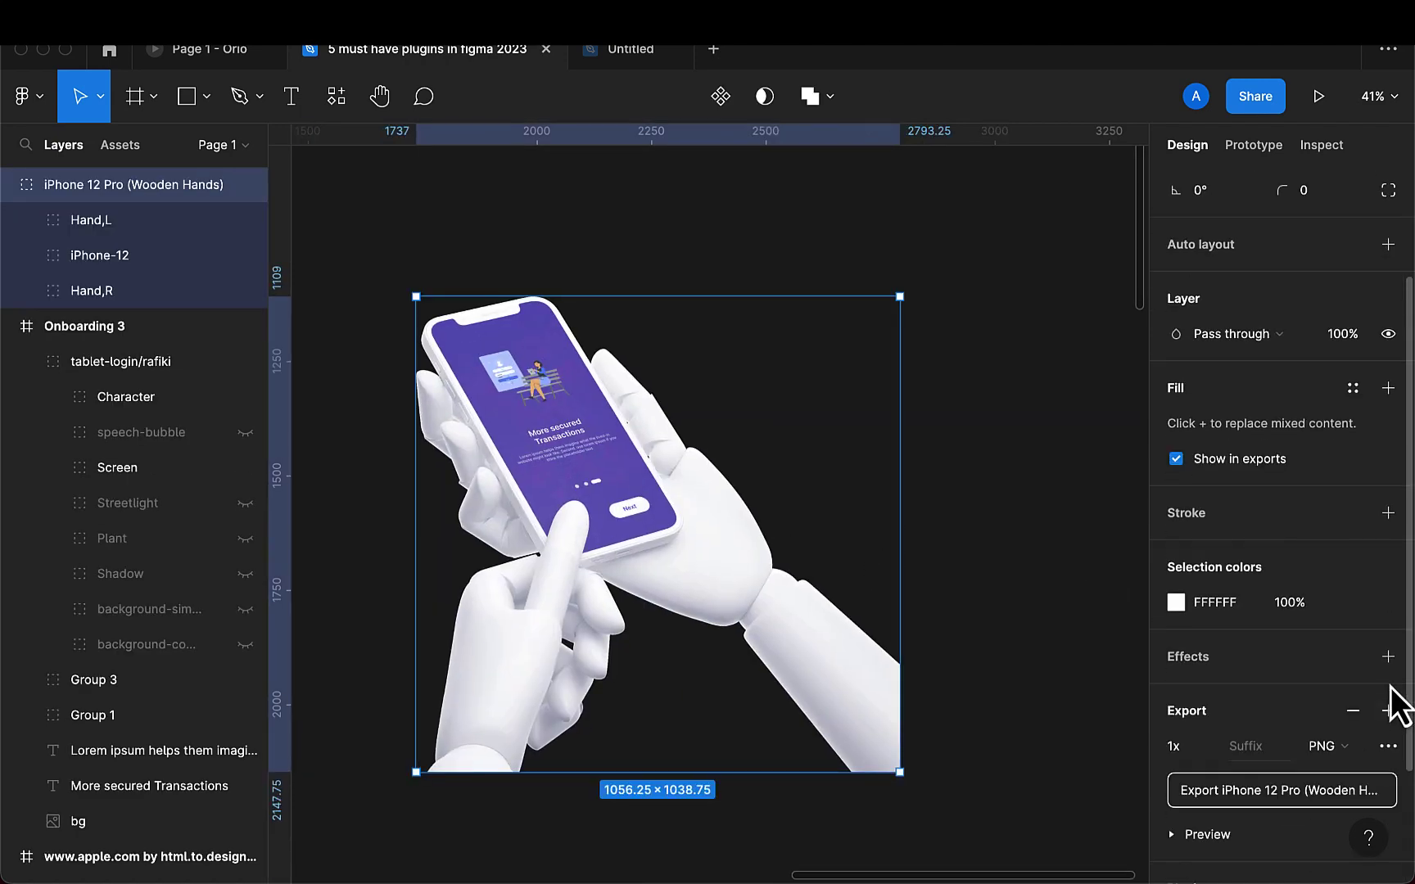